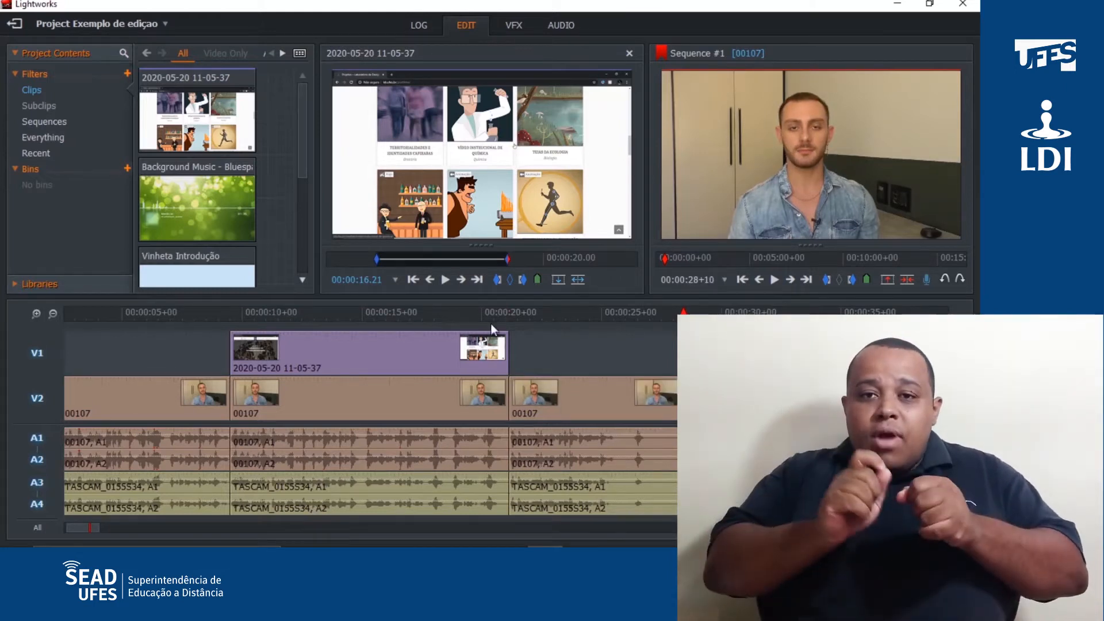
- Disable audio tracks A1 and A2, and enable them again
left_click(43, 450)
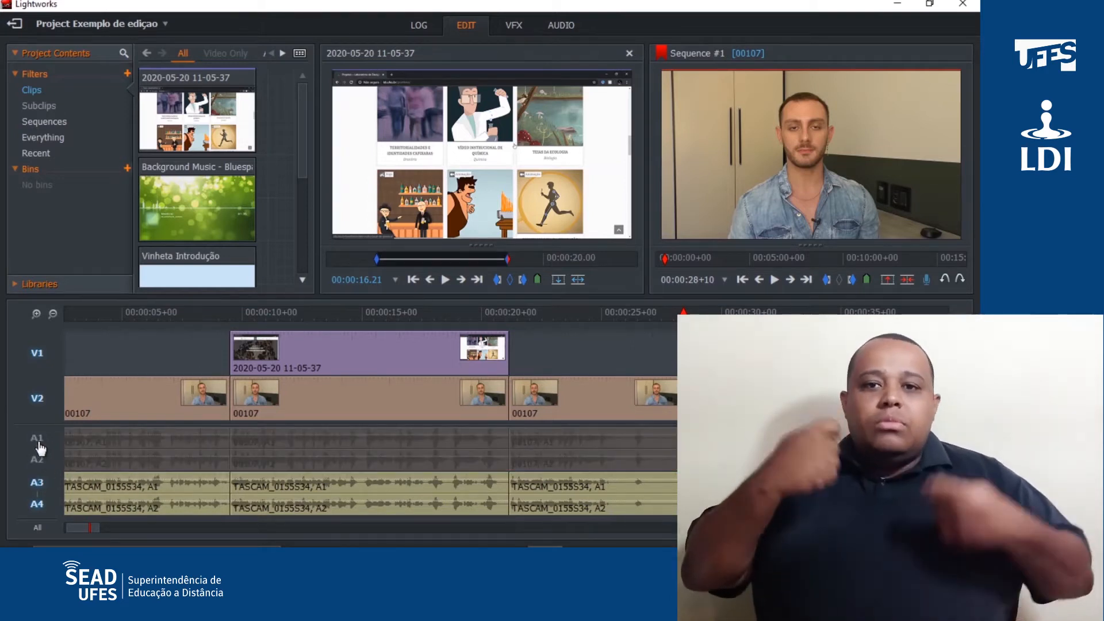
left_click(40, 449)
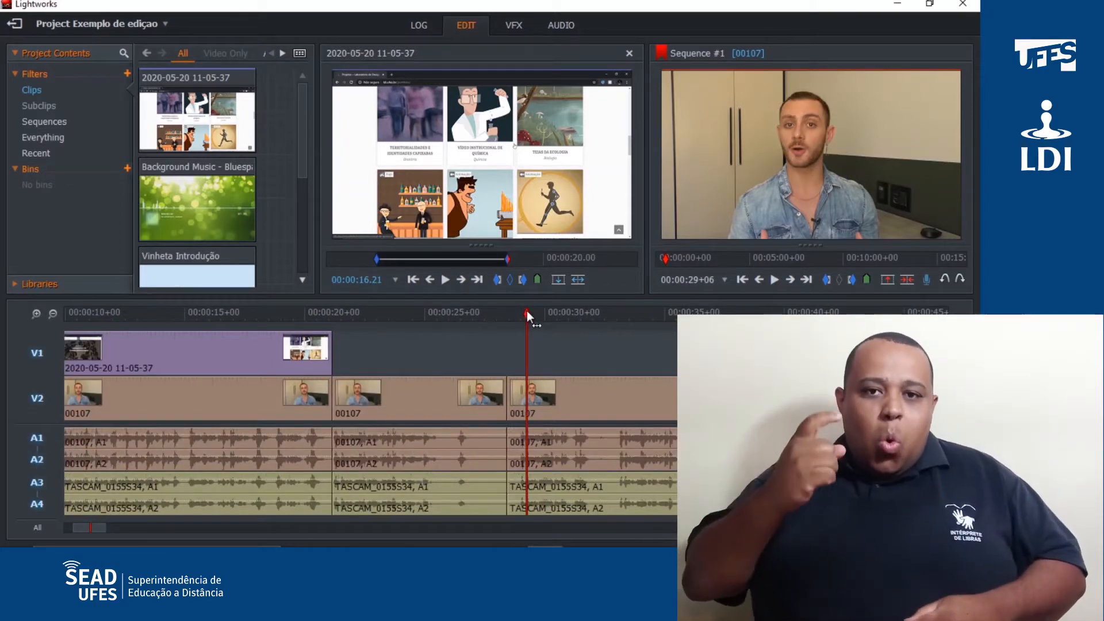
- Play the sequence across the end of the screen-recording clip on V1
left_click(295, 316)
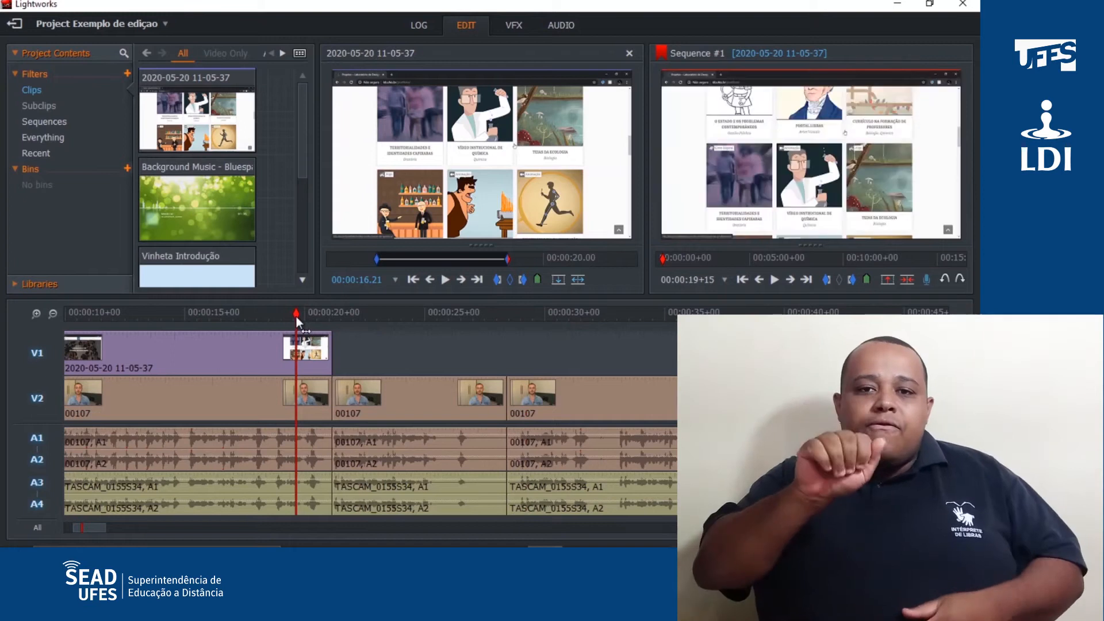
key("space")
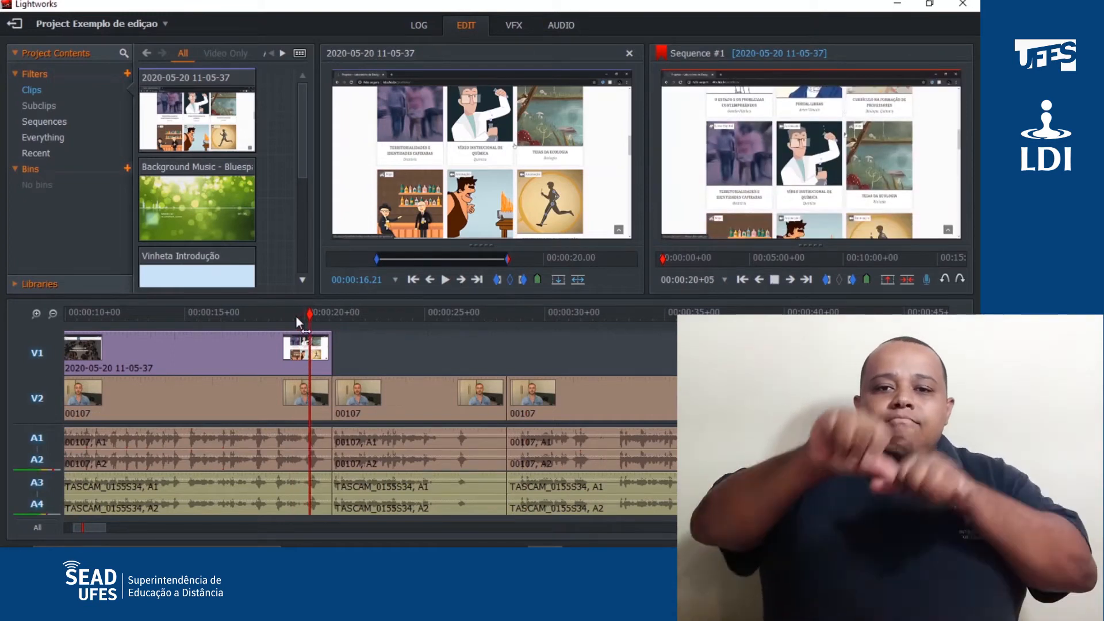
key("space")
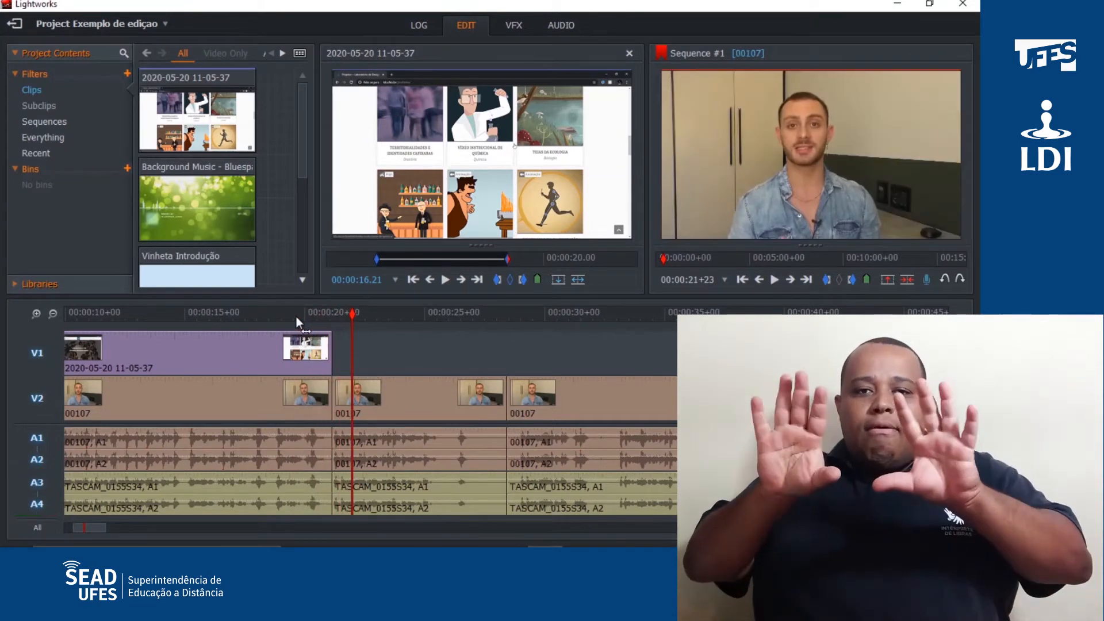
- Add a Dissolve transition with a duration of 01+00 at the end of the V1 screen-recording clip and play it back
left_click(346, 351)
left_click(329, 347)
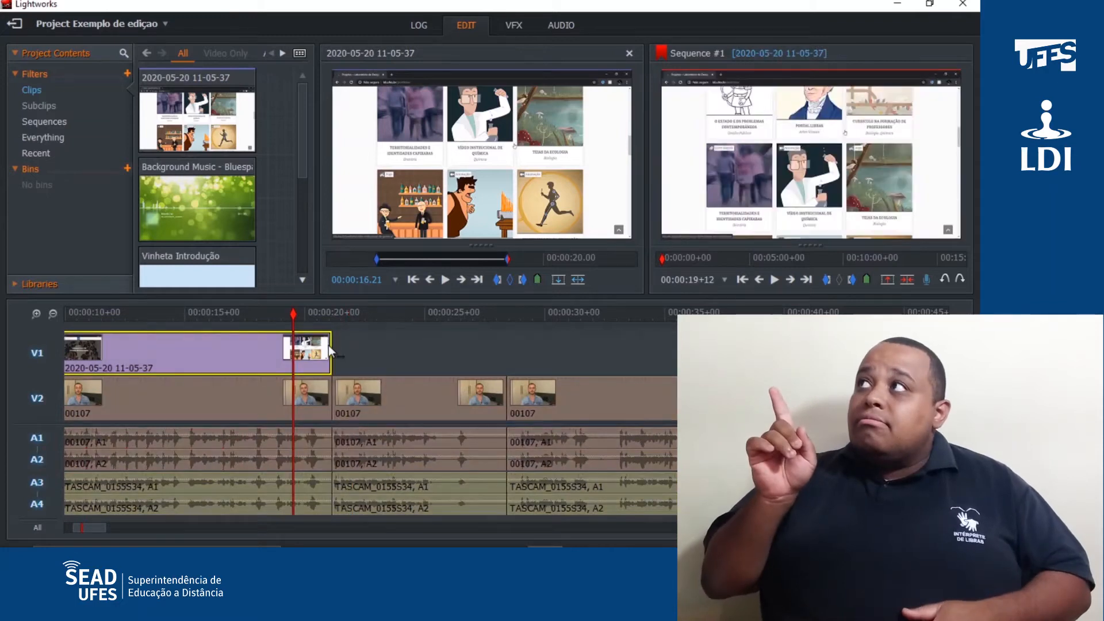
left_click(432, 354)
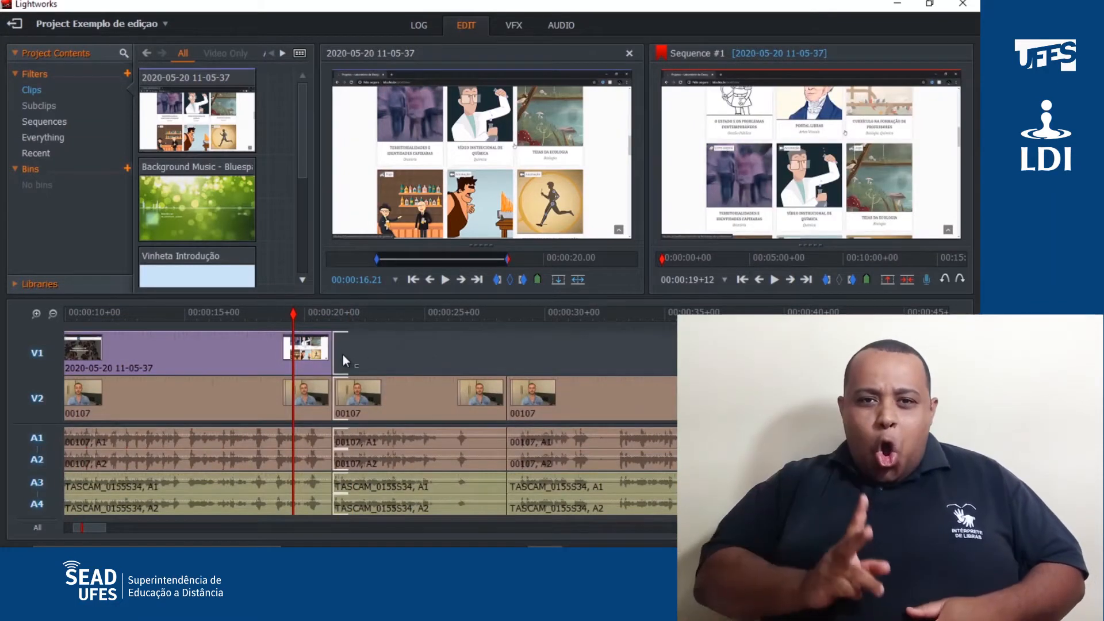
left_click(329, 360)
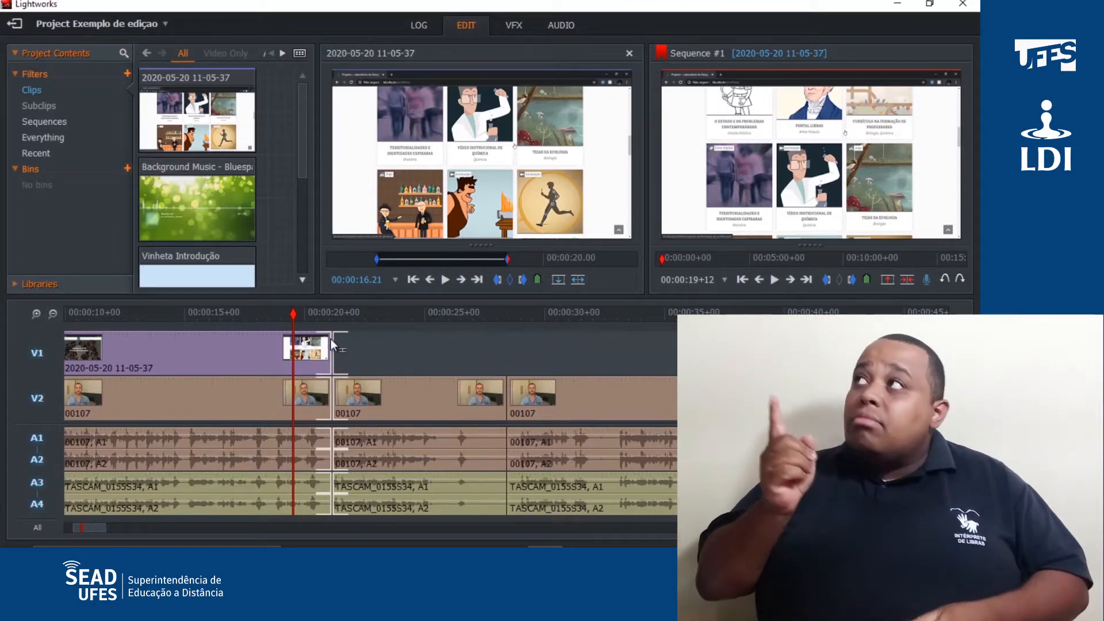
right_click(330, 339)
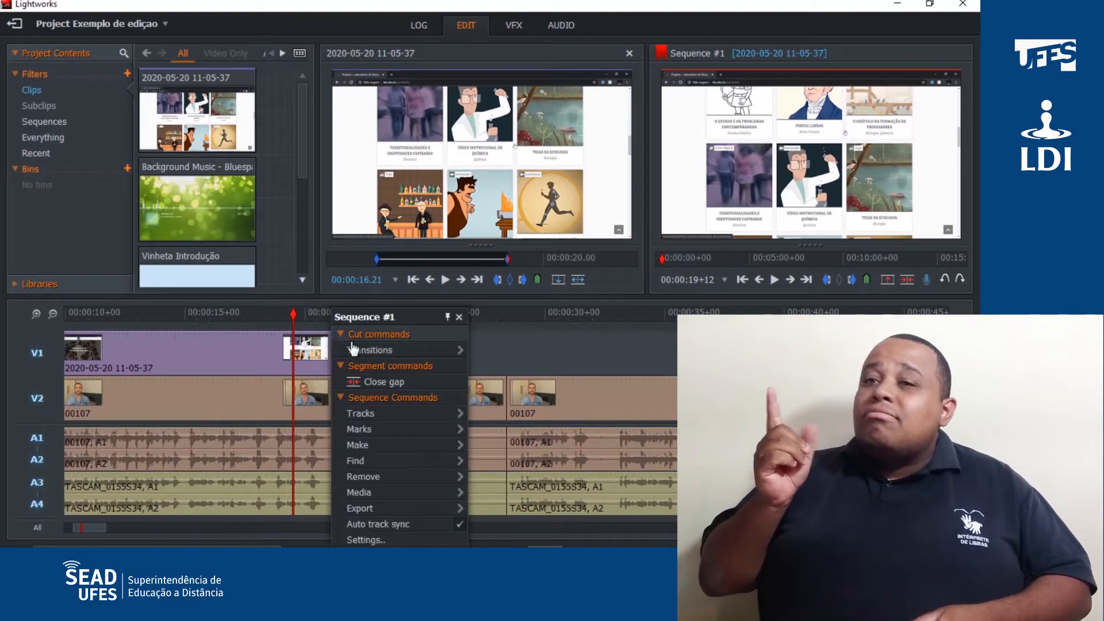
mouse_move(371, 352)
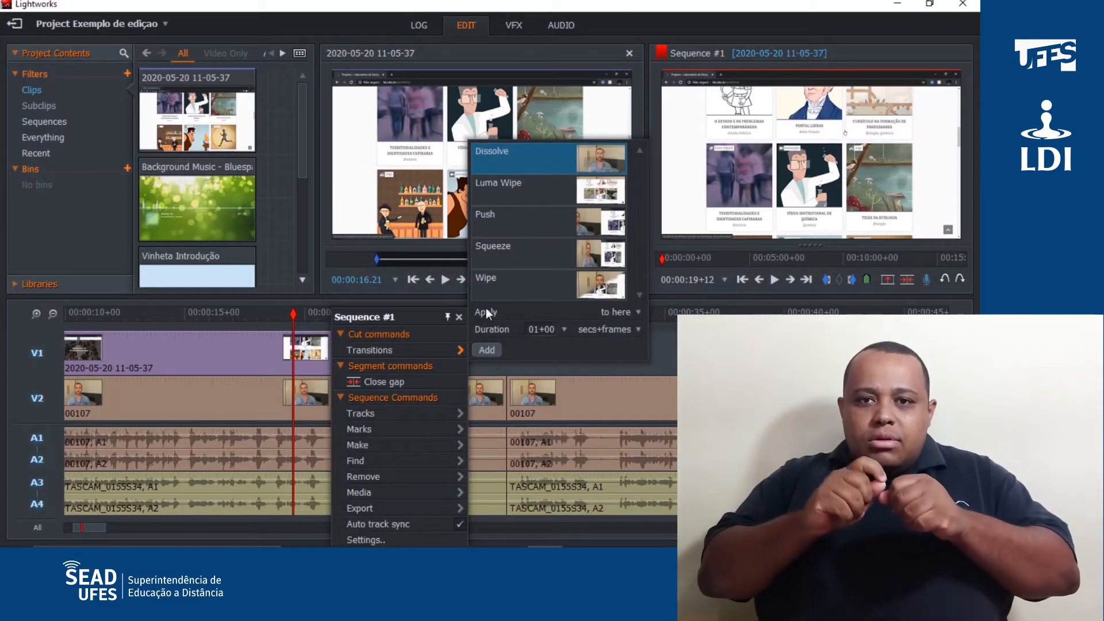
left_click(487, 350)
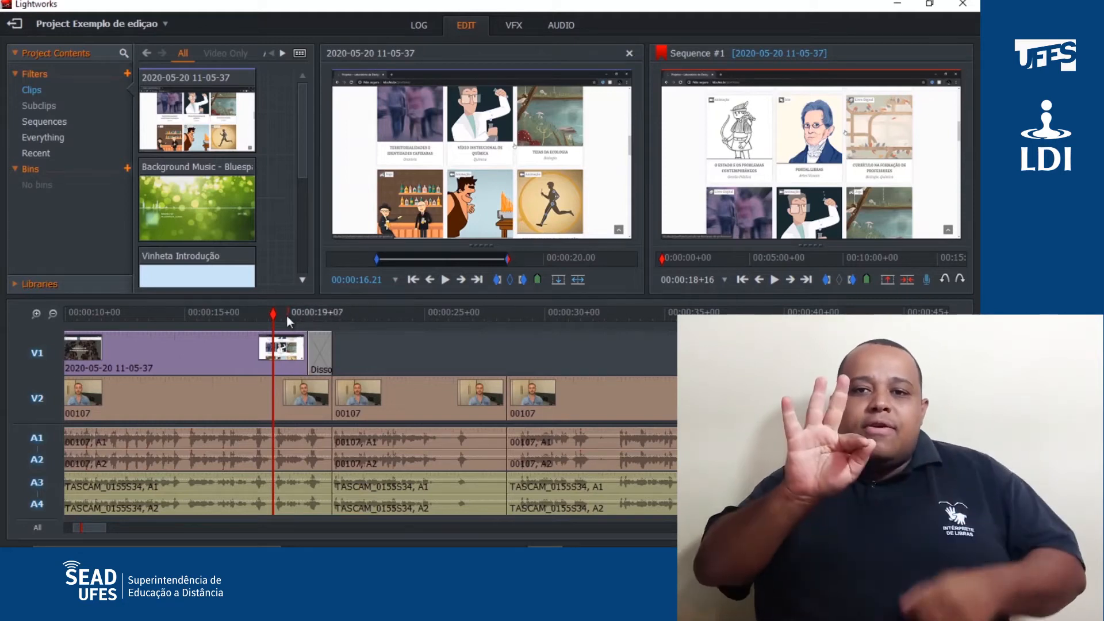
key("space")
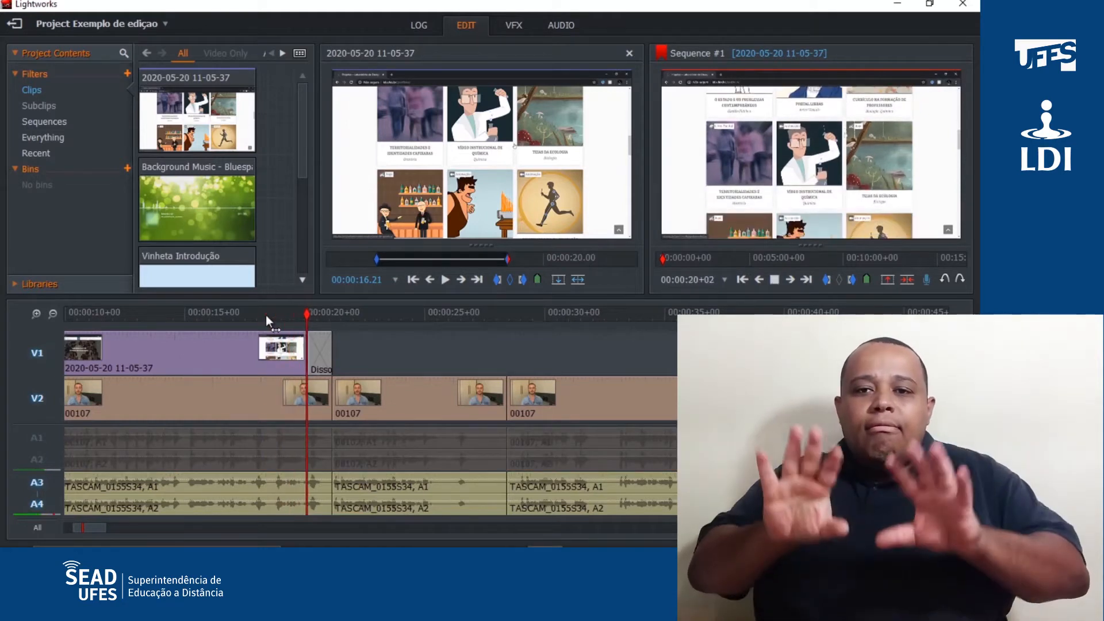
key("space")
- Add a Dissolve transition with a duration of 01+00 at the start of the V1 clip and play it back
mouse_move(296, 312)
left_mouse_down()
mouse_move(314, 313)
mouse_move(205, 329)
mouse_move(291, 326)
left_mouse_up()
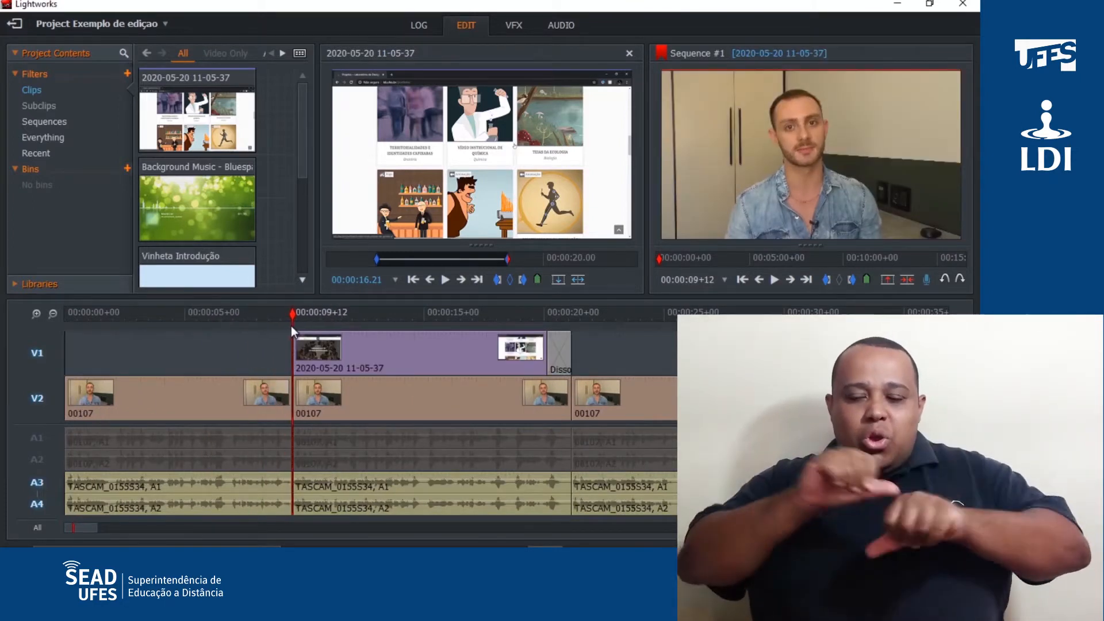
left_click(308, 351)
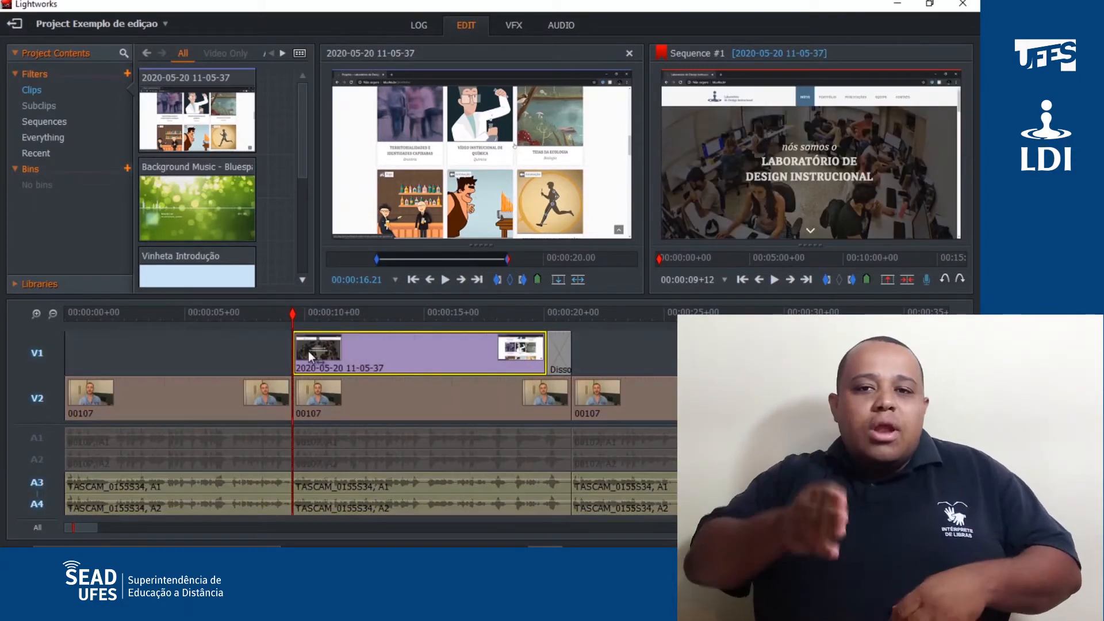
key("t")
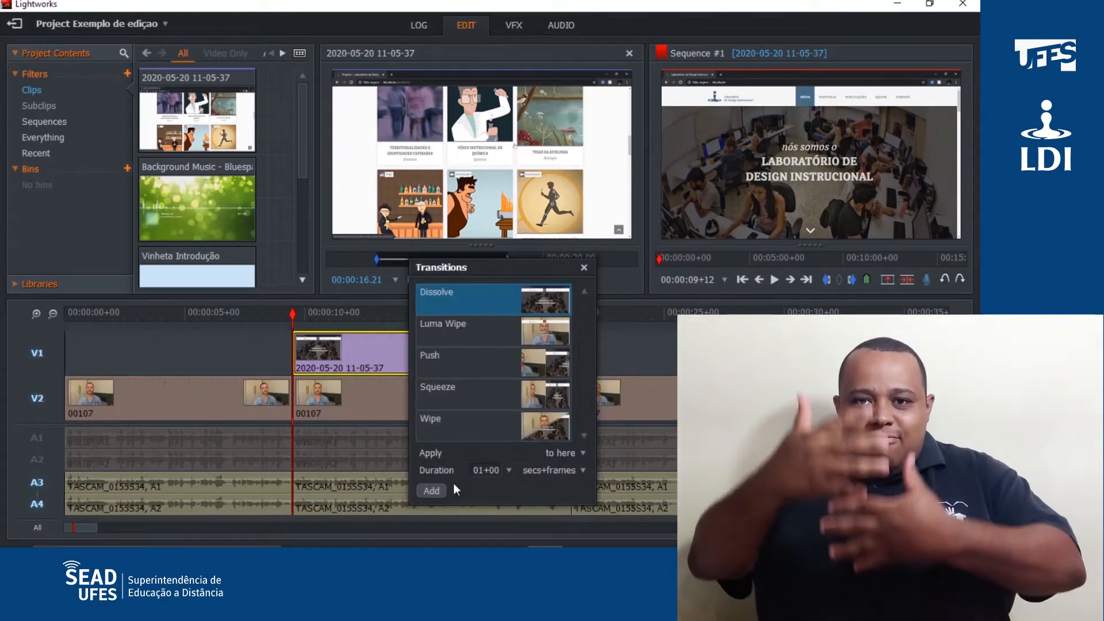
left_click(432, 490)
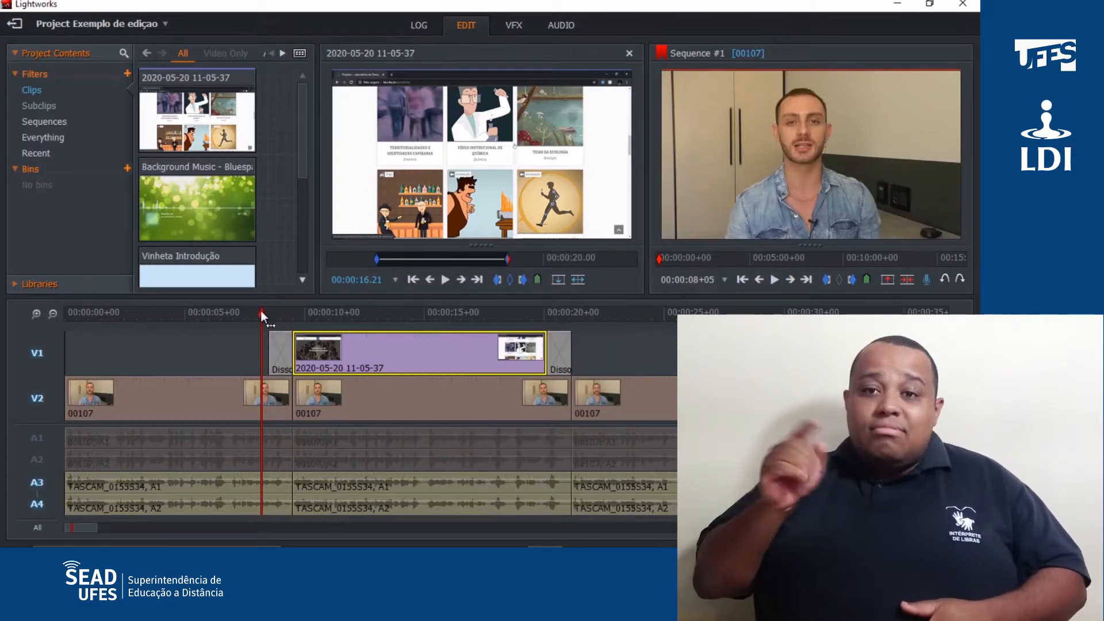
key("space")
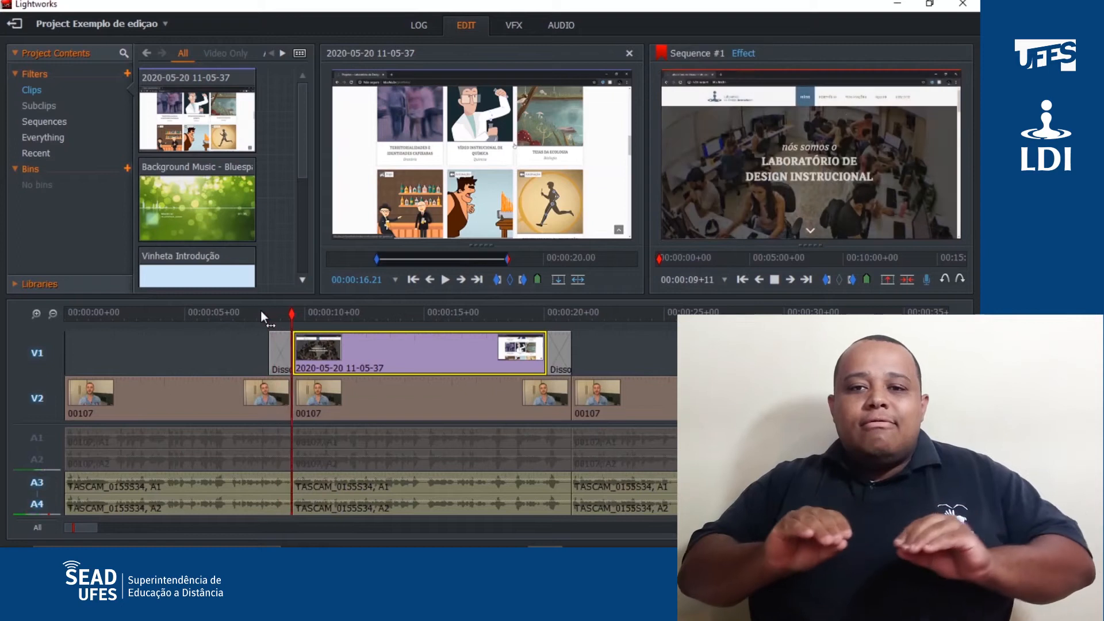
key("space")
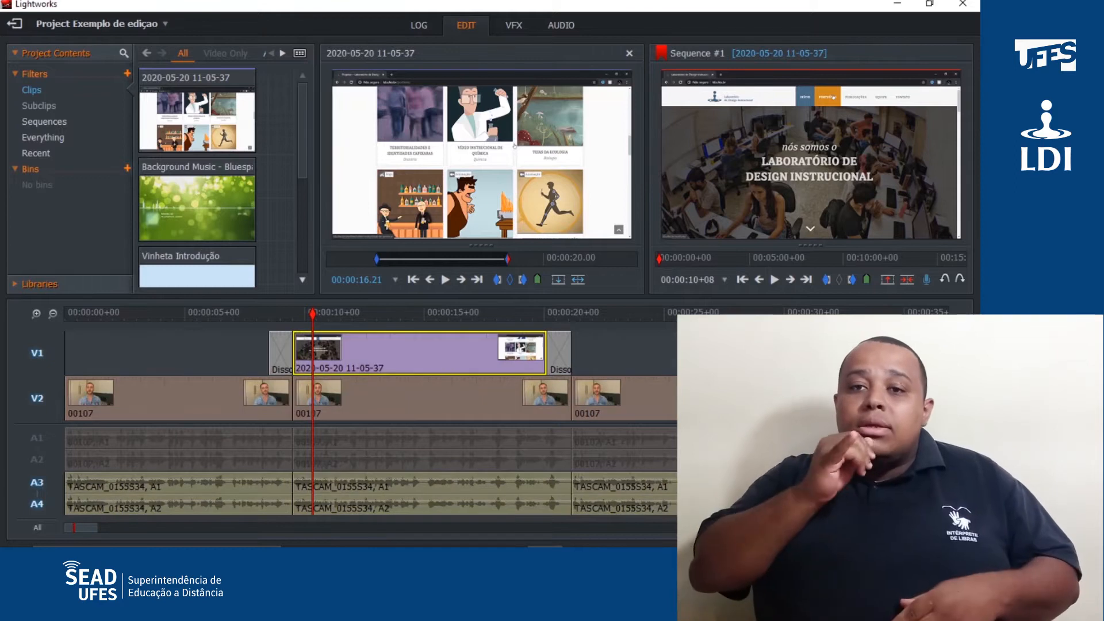
- Shift the V1 clip with its transitions to start at about 00:00:21+14, and add a 01+00 Dissolve between the first two V2 clips
left_click_drag(253, 360, 661, 358)
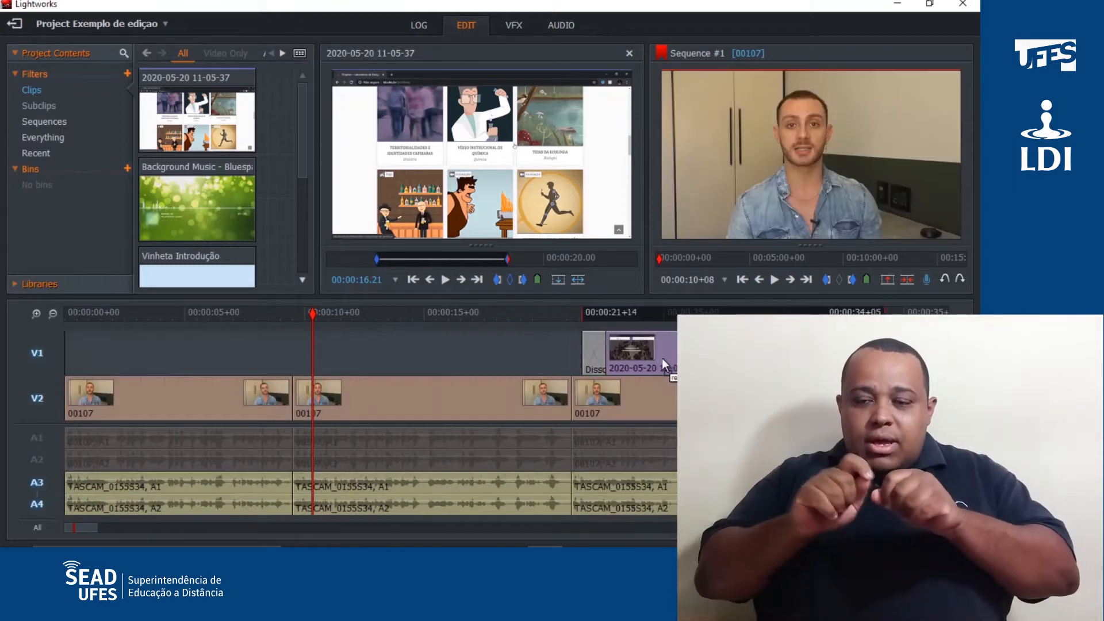
left_click(279, 379)
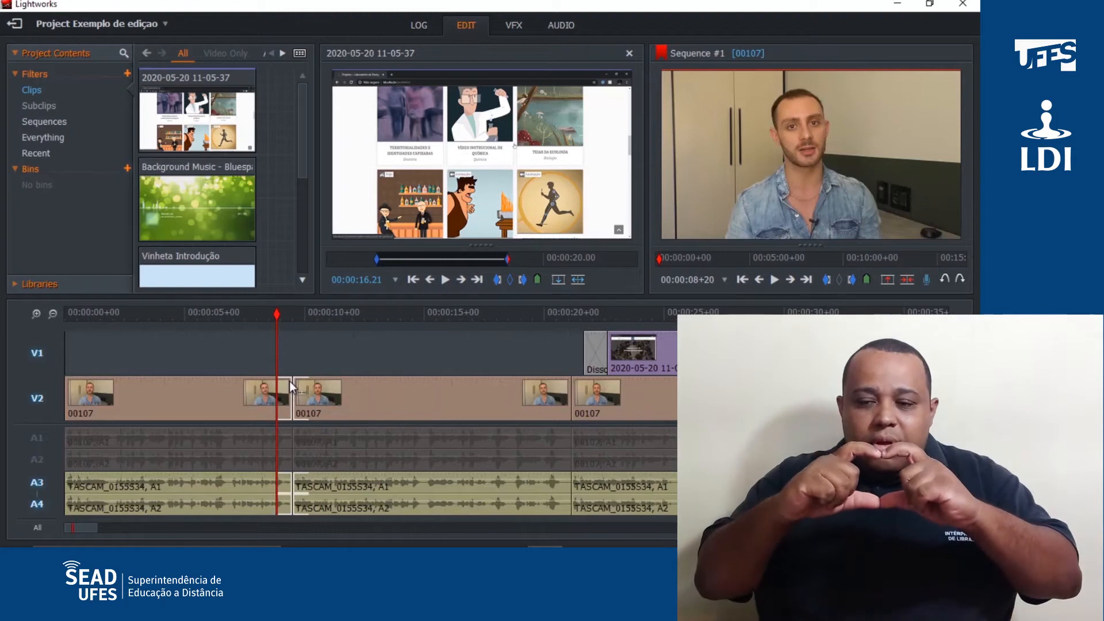
left_click(287, 395)
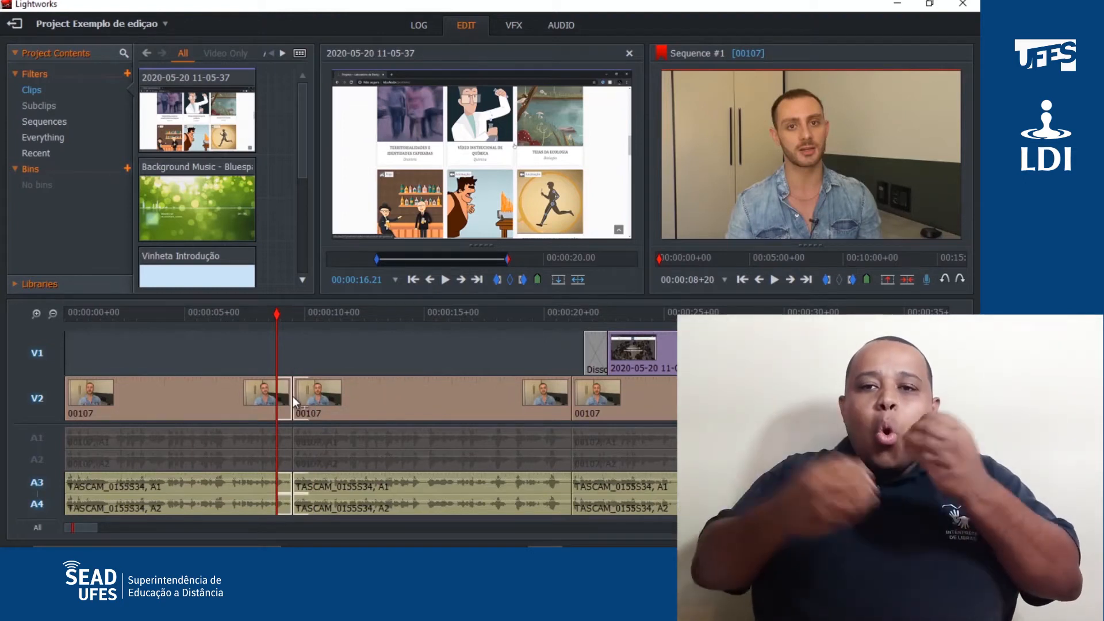
left_click(292, 395)
right_click(294, 393)
mouse_move(345, 287)
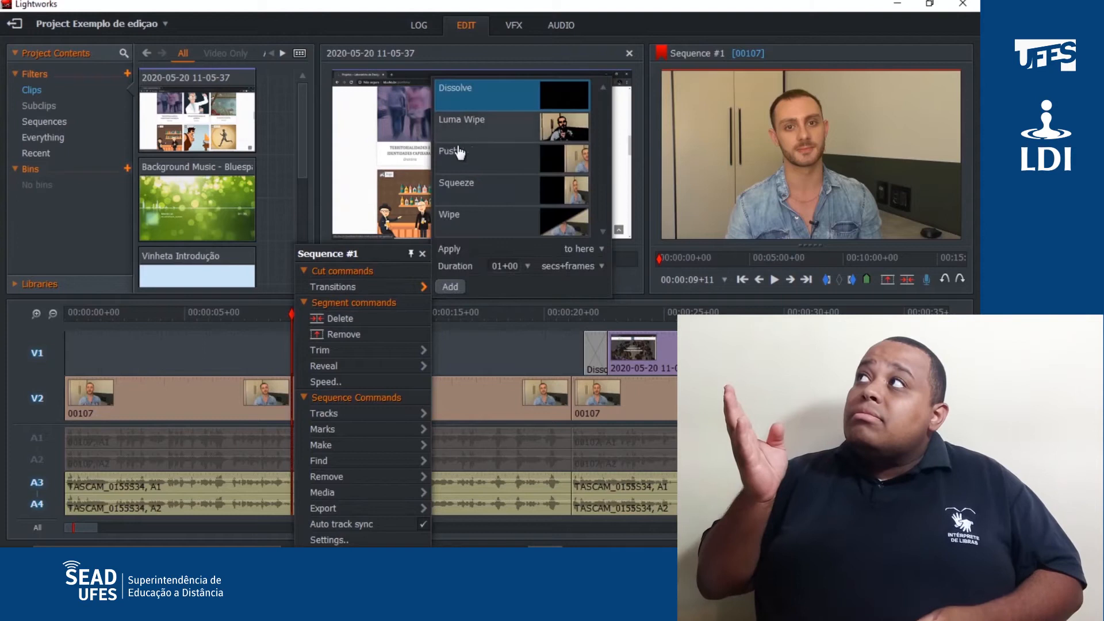
left_click(450, 287)
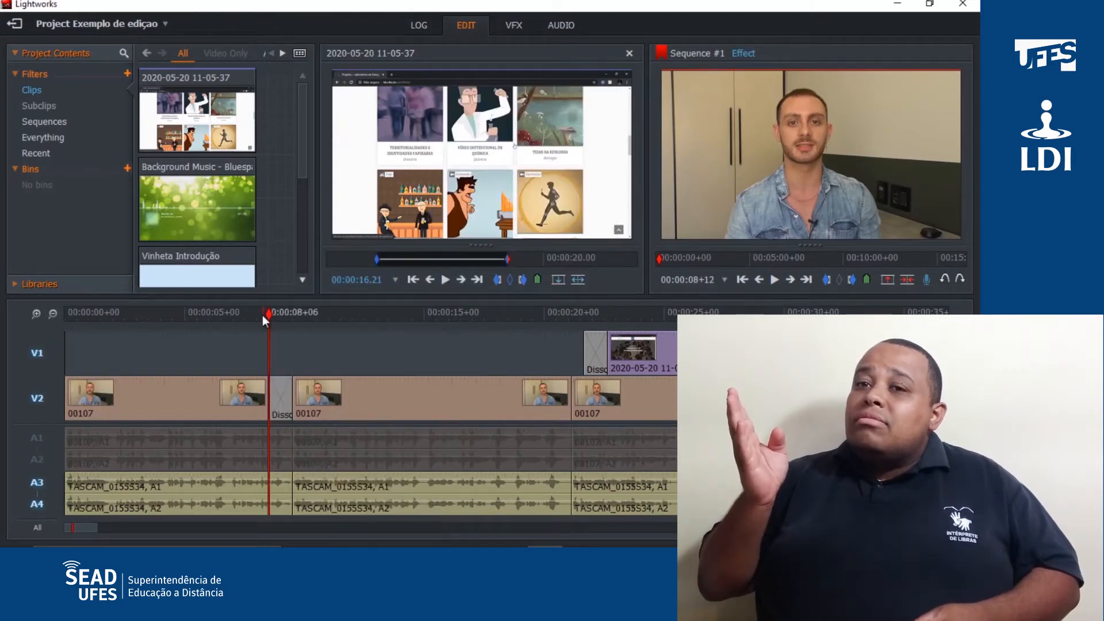
key("space")
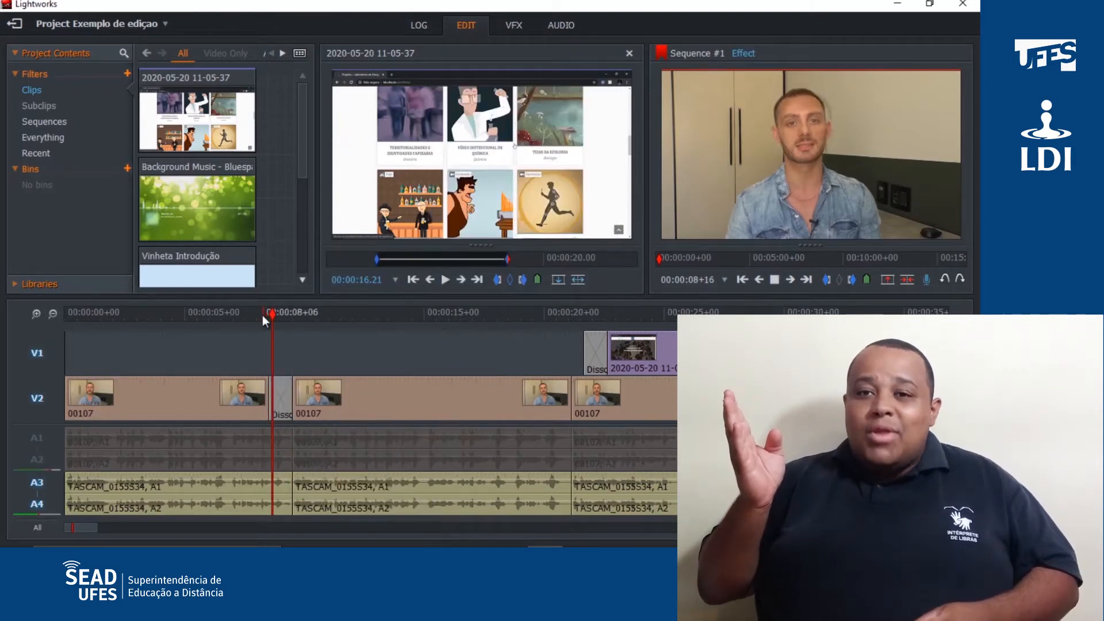
key("space")
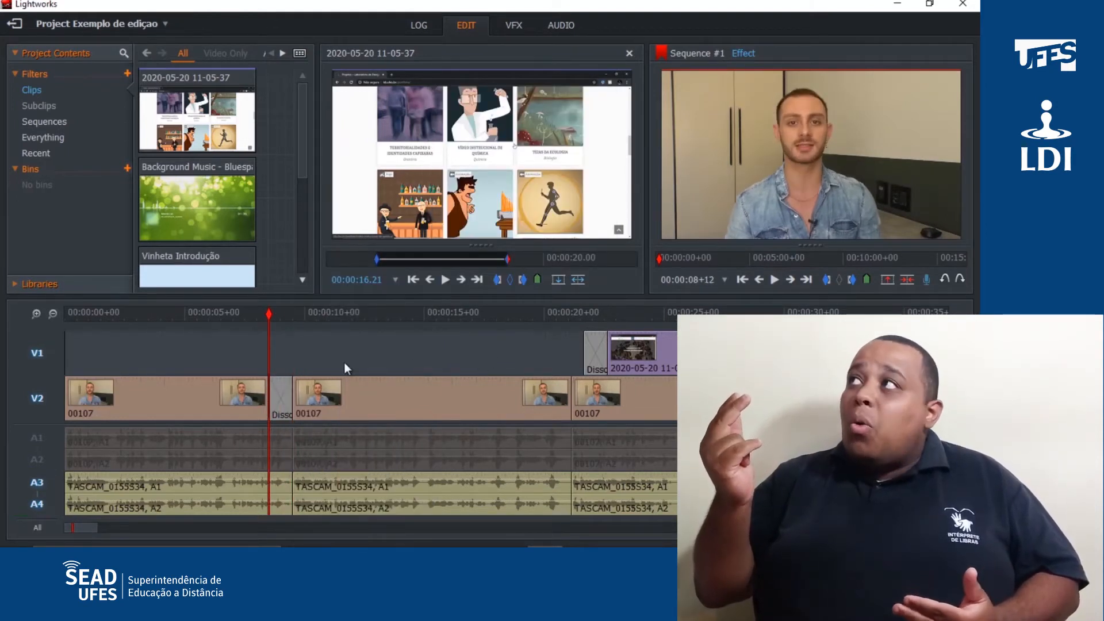
- Apply a 01+00 Dissolve at the playhead on the cut between the first two V2 clips and play it back
scroll(282, 380, "up", 5)
scroll(419, 377, "down", 6)
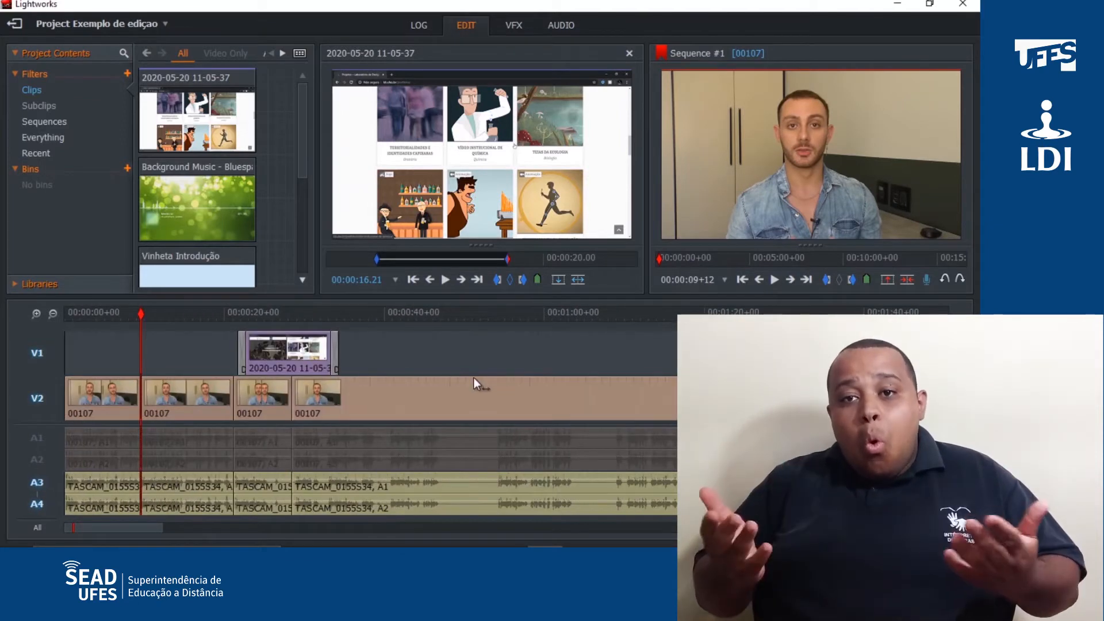
scroll(248, 381, "up", 6)
scroll(443, 366, "down", 4)
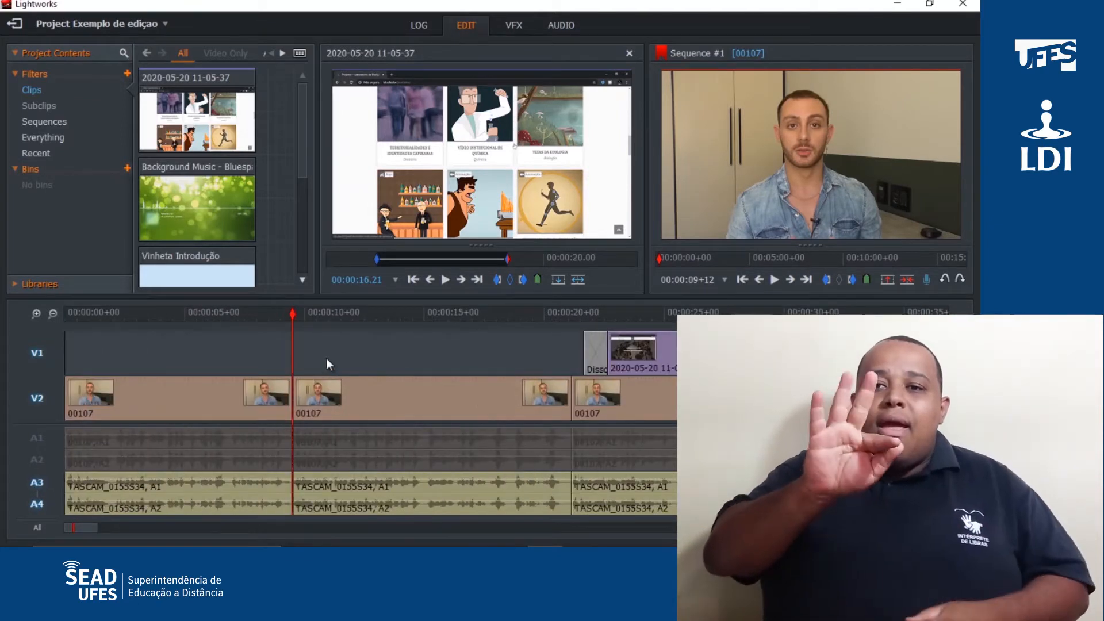
scroll(382, 348, "up", 3)
scroll(481, 356, "down", 3)
scroll(518, 374, "up", 3)
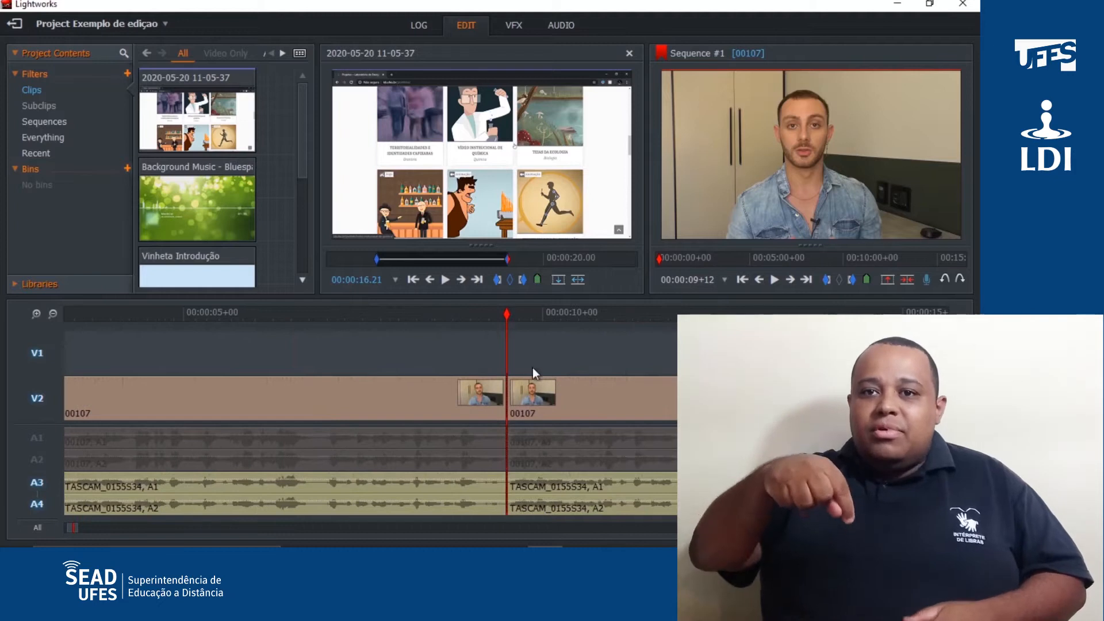
scroll(511, 362, "down", 4)
scroll(506, 362, "down", 3)
right_click(506, 361)
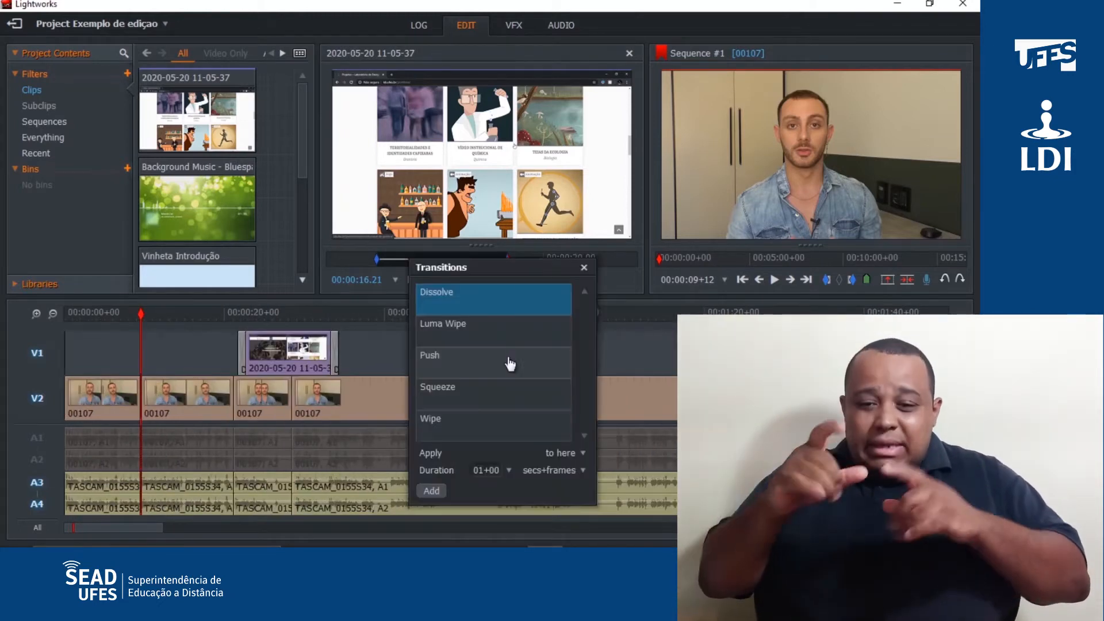
left_click(431, 491)
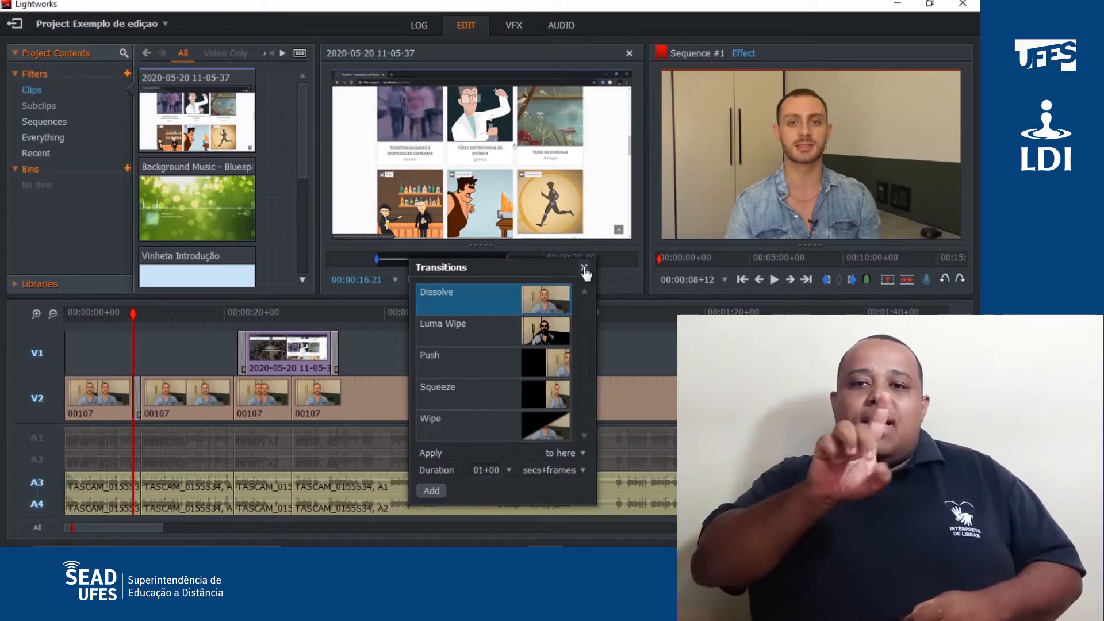
left_click(584, 269)
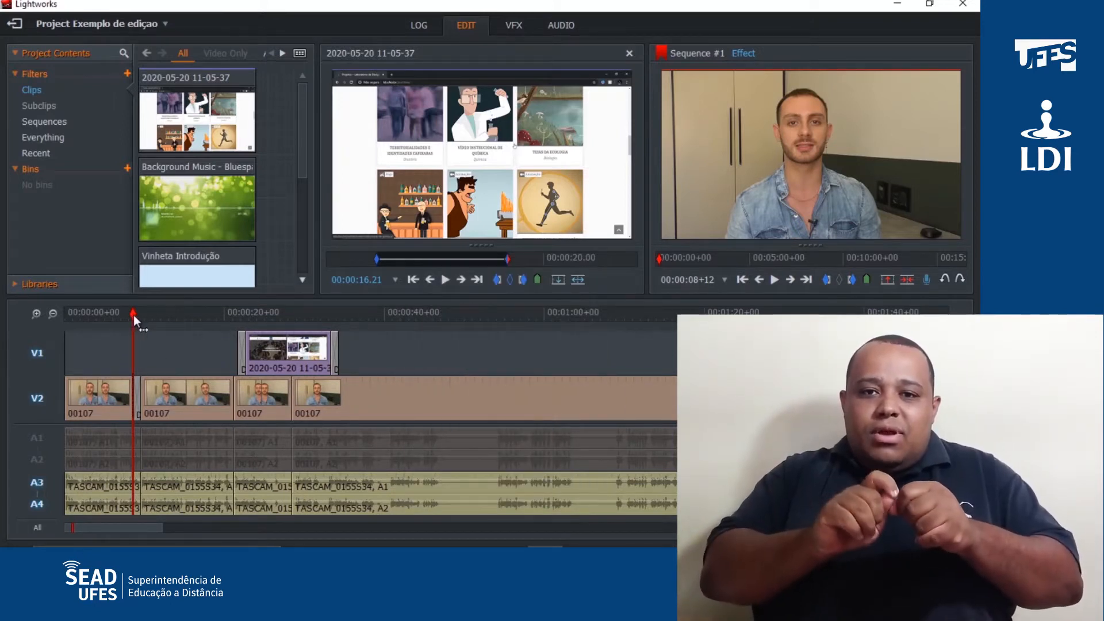
key("space")
- Undo the added Dissolve transitions and the move of the V1 clip
left_click(141, 398)
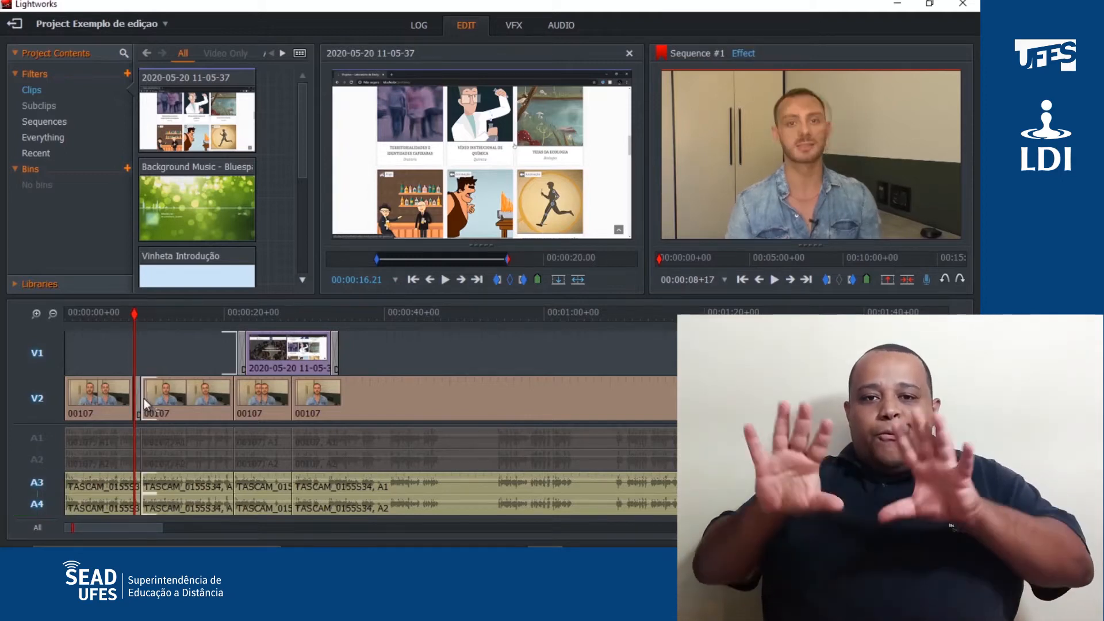
scroll(133, 398, "up", 2)
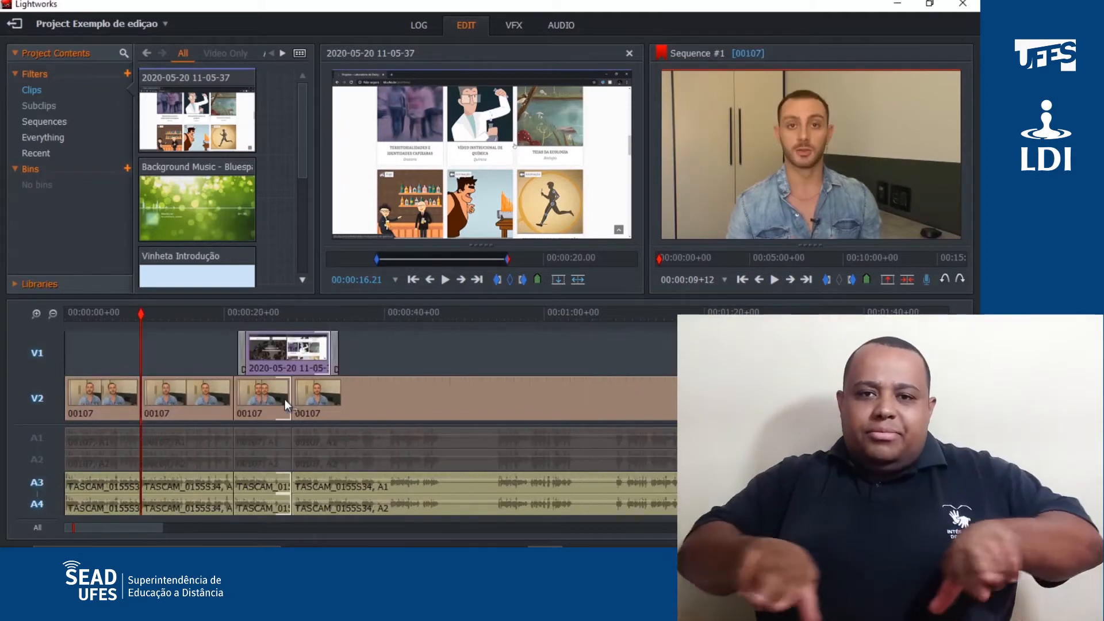
scroll(423, 363, "down", 3)
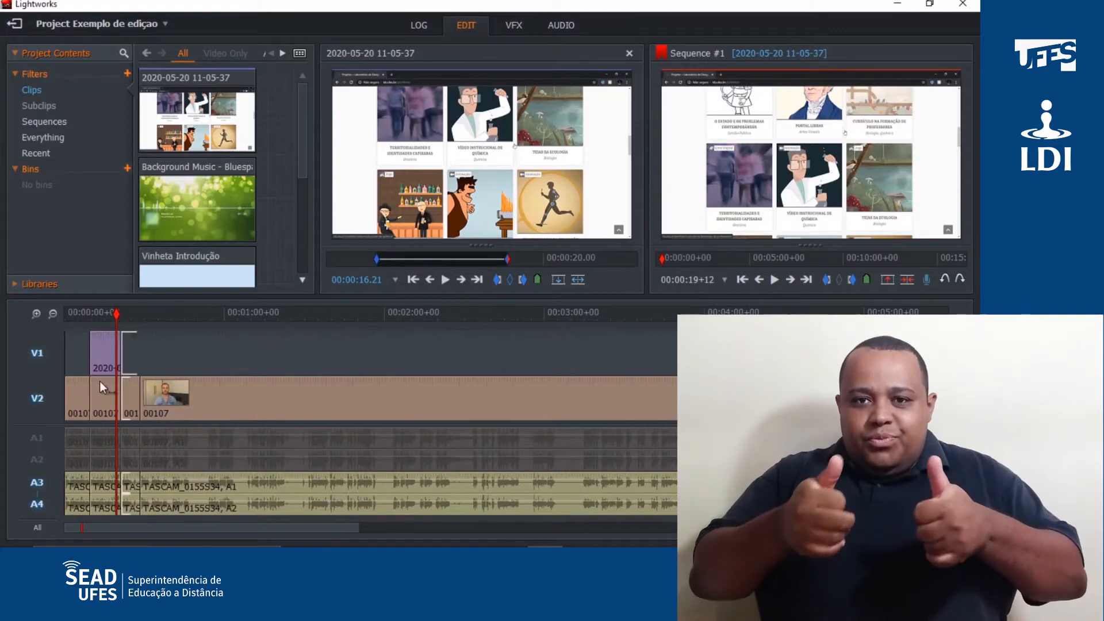
- Enable audio tracks A1 and A2, and select all clips across the video and audio tracks
scroll(86, 374, "up", 3)
key("ctrl+a")
left_click(36, 448)
left_click_drag(79, 343, 438, 509)
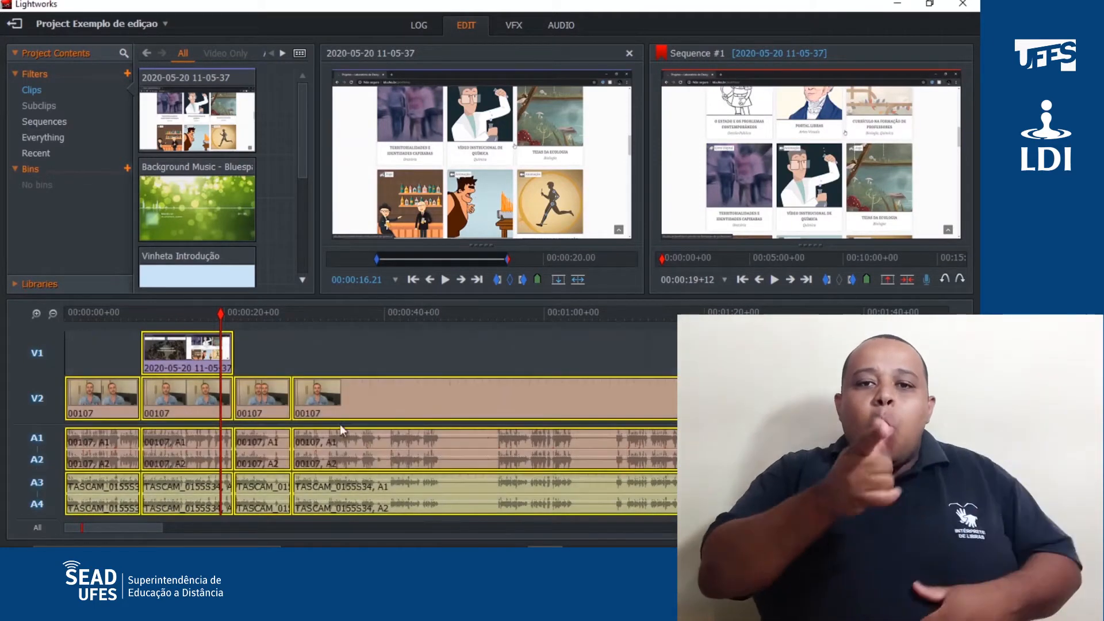
- Shift all selected video and audio clips about 20 seconds later on the timeline, leaving an empty stretch at the beginning
left_click_drag(358, 399, 503, 384)
left_click_drag(227, 307, 245, 313)
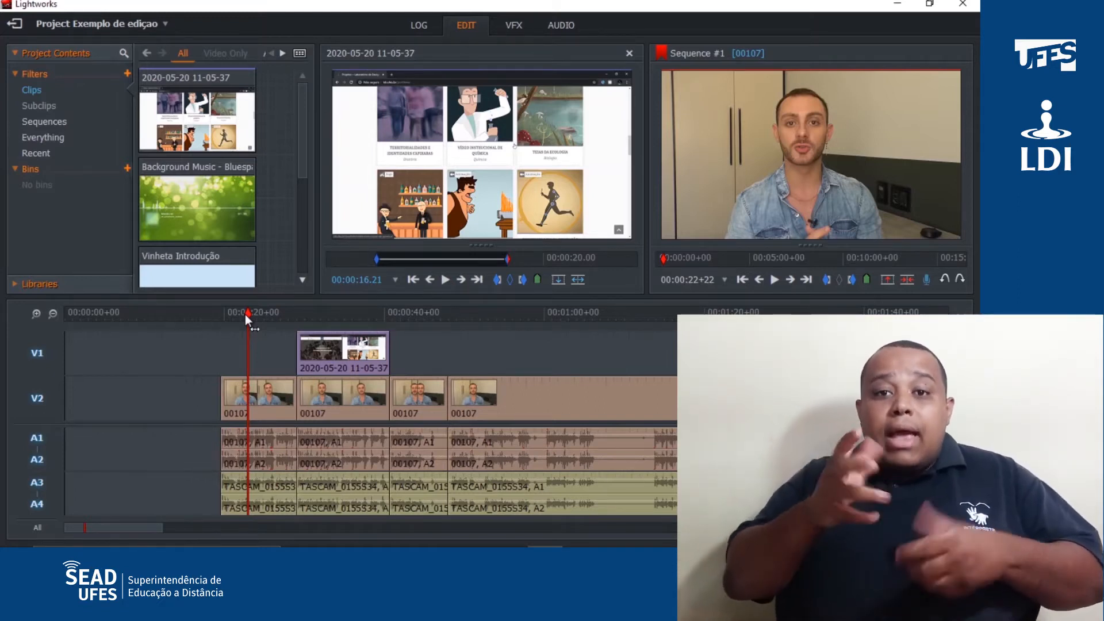
- Add the favourite Titles effect on its own track at the start of the sequence, in the gap before the clips
left_click(513, 29)
left_click(85, 55)
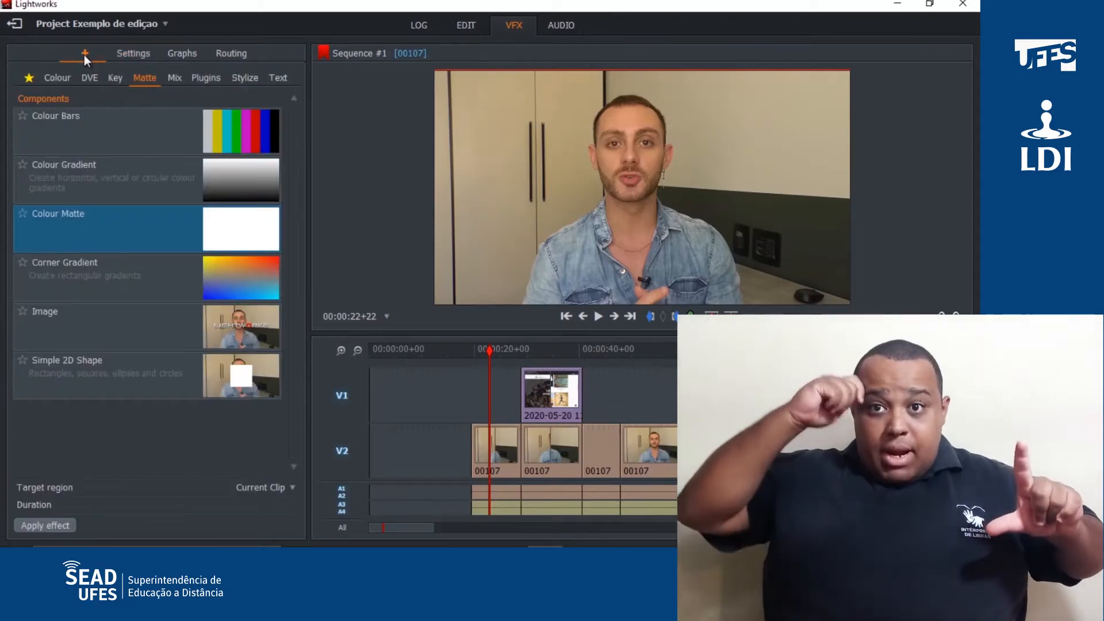
left_click(28, 79)
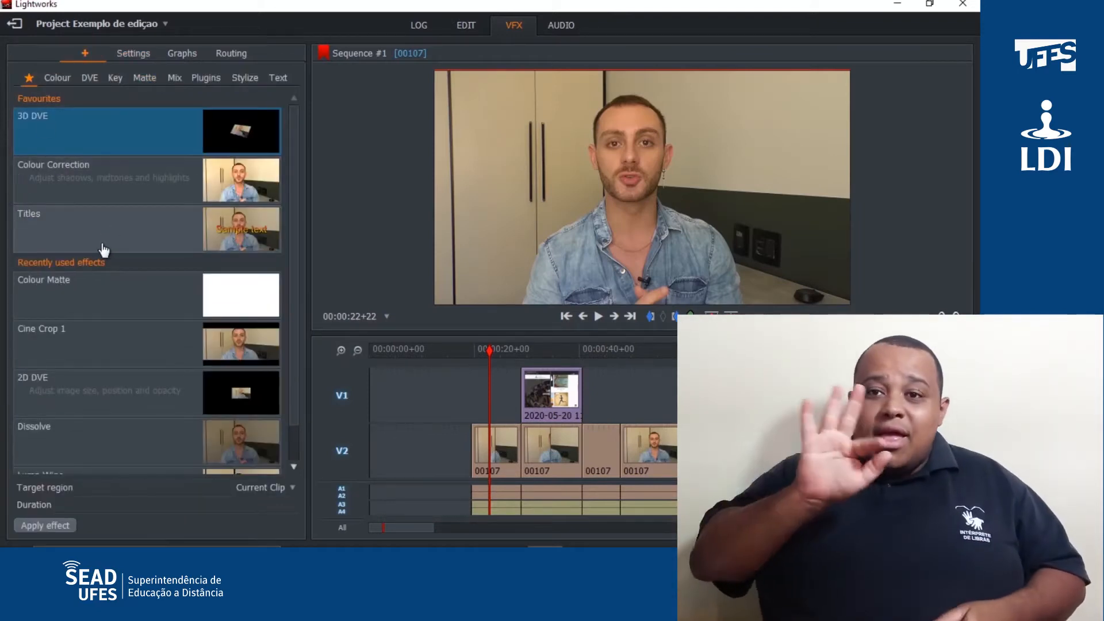
left_click_drag(69, 214, 395, 404)
left_click(517, 377)
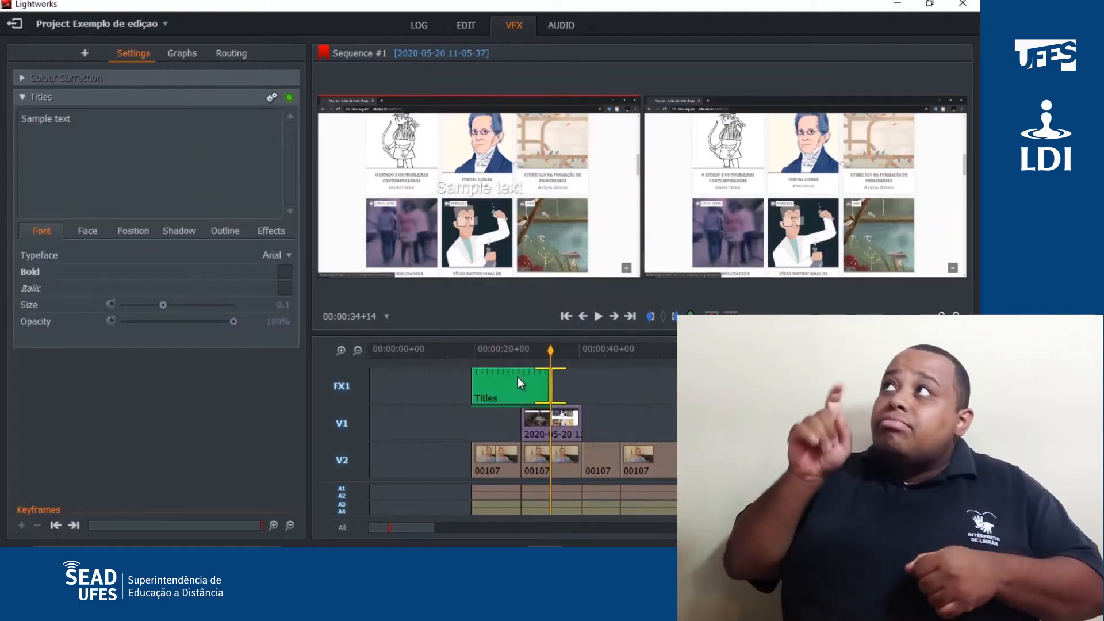
left_click_drag(513, 377, 516, 377)
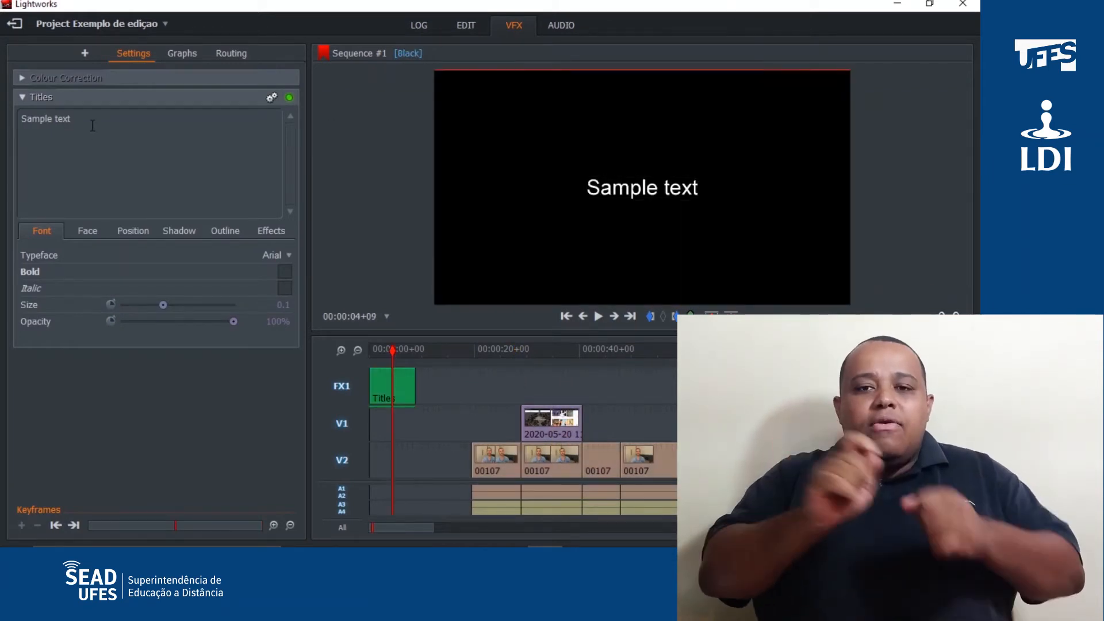
- Clear the title's sample text, switch to Sticky Notes and write "Curso de Videoaulas" and "Introdução" on two lines of a new note
key("ctrl+a")
key("BackSpace")
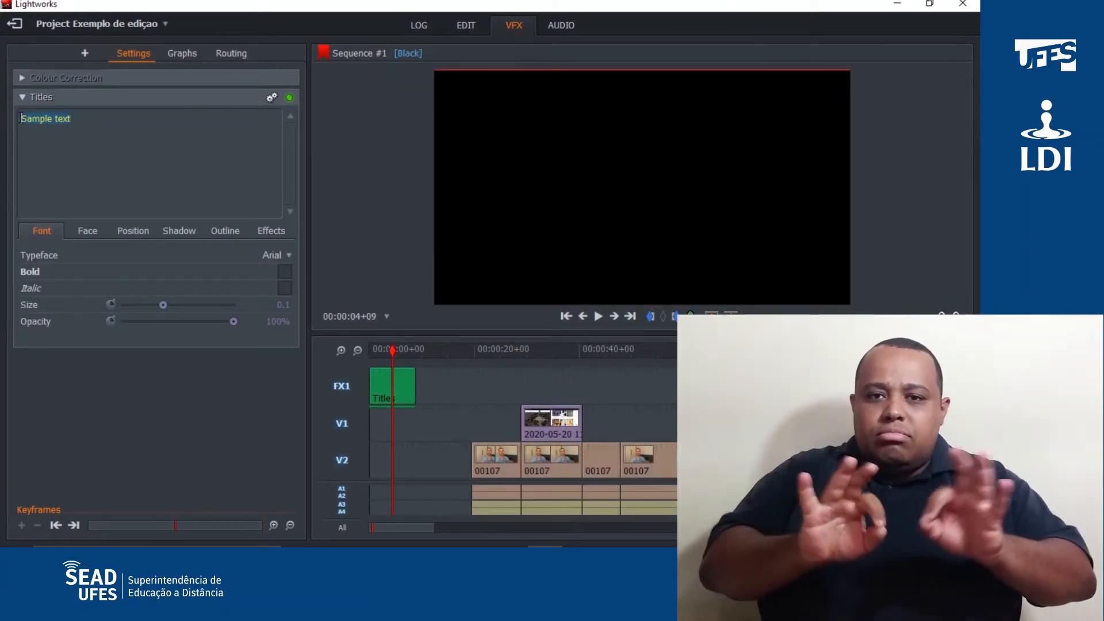
left_click(440, 541)
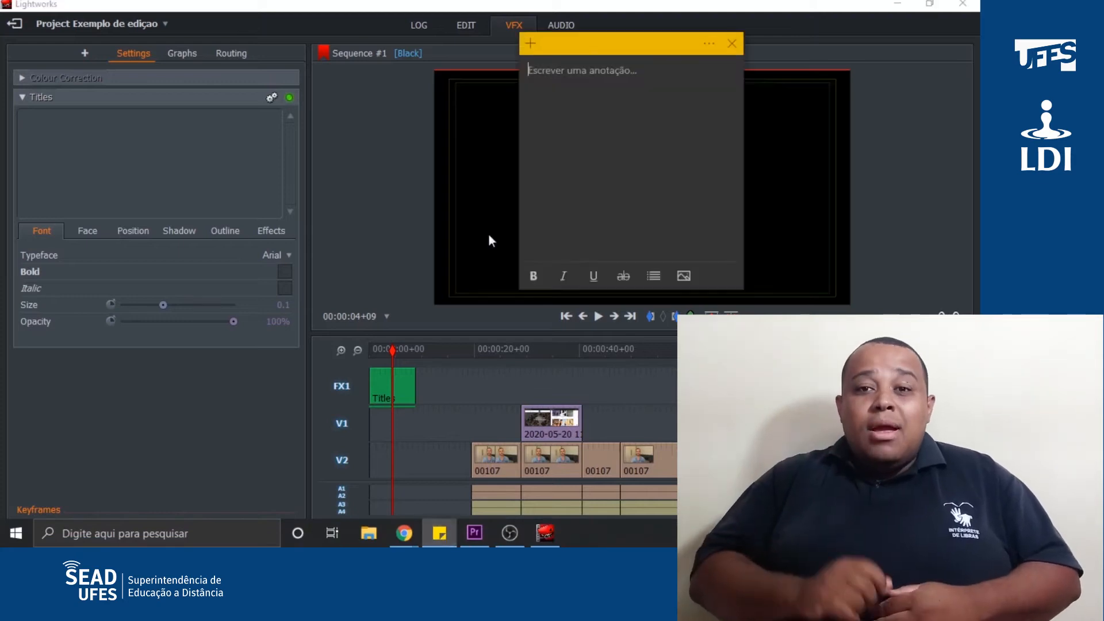
type("curso de ")
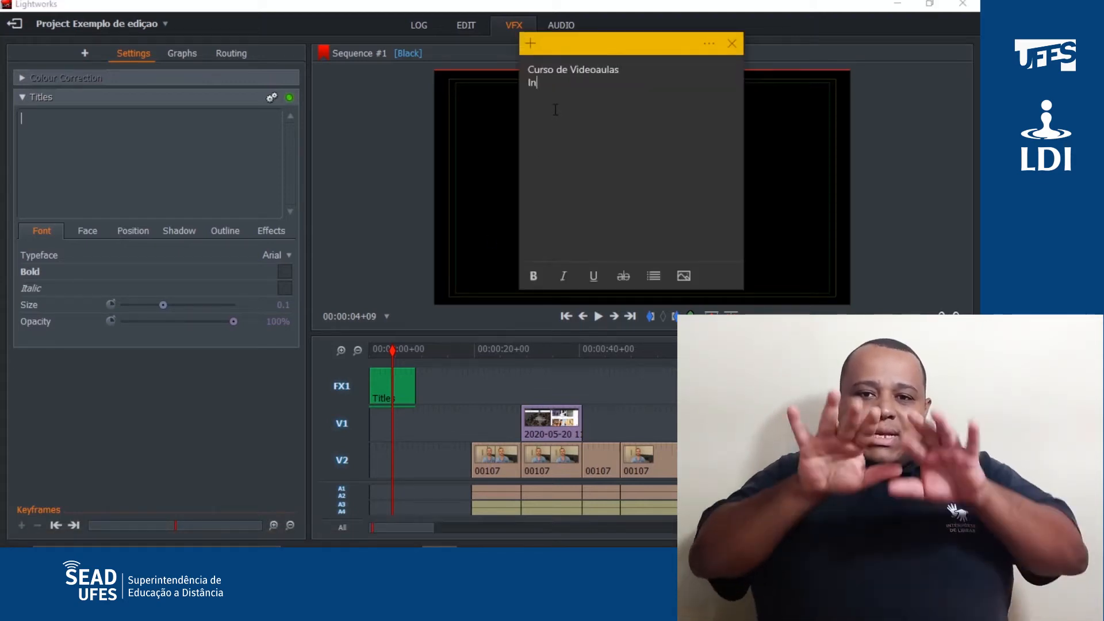
type("trod")
type("uça")
key("BackSpace")
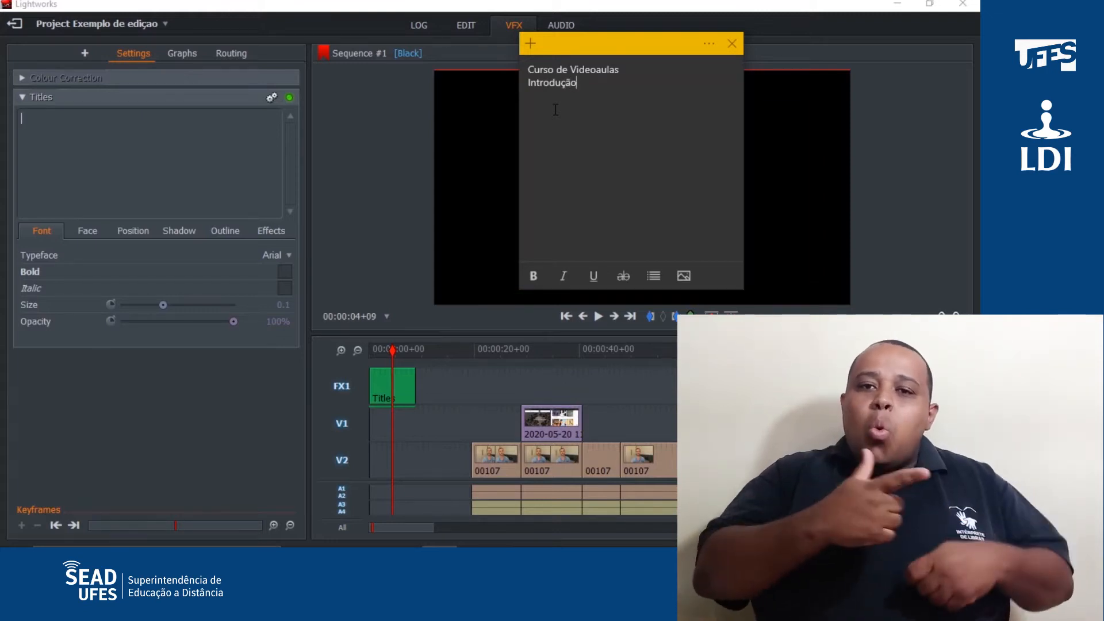
- Copy both lines of the note into the title's text in Lightworks
key("ctrl+a")
key("ctrl+c")
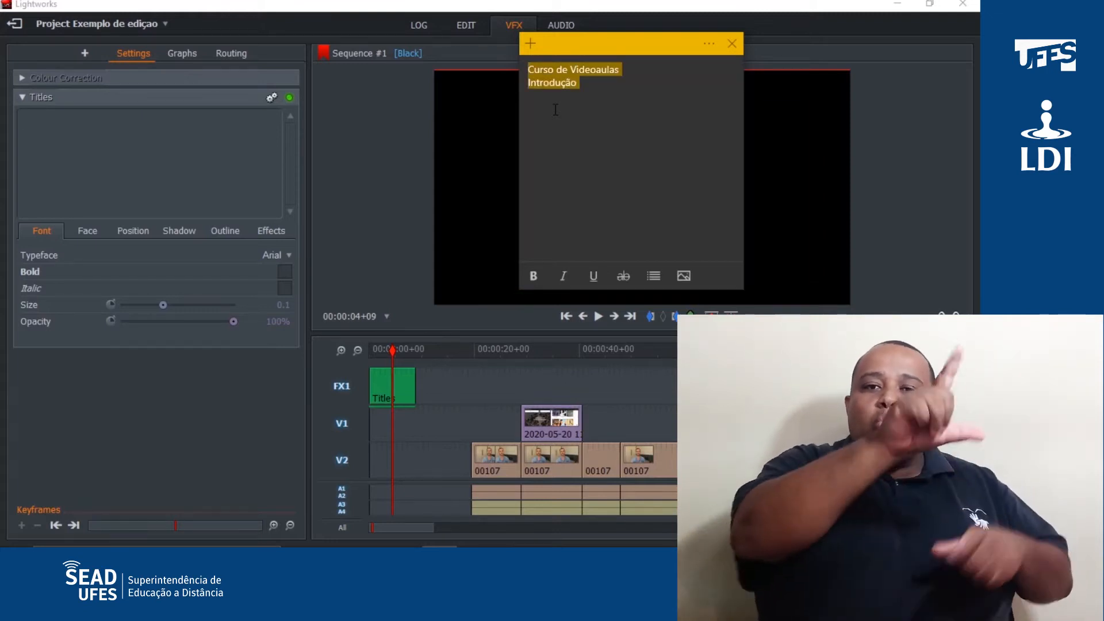
left_click(210, 138)
key("ctrl+v")
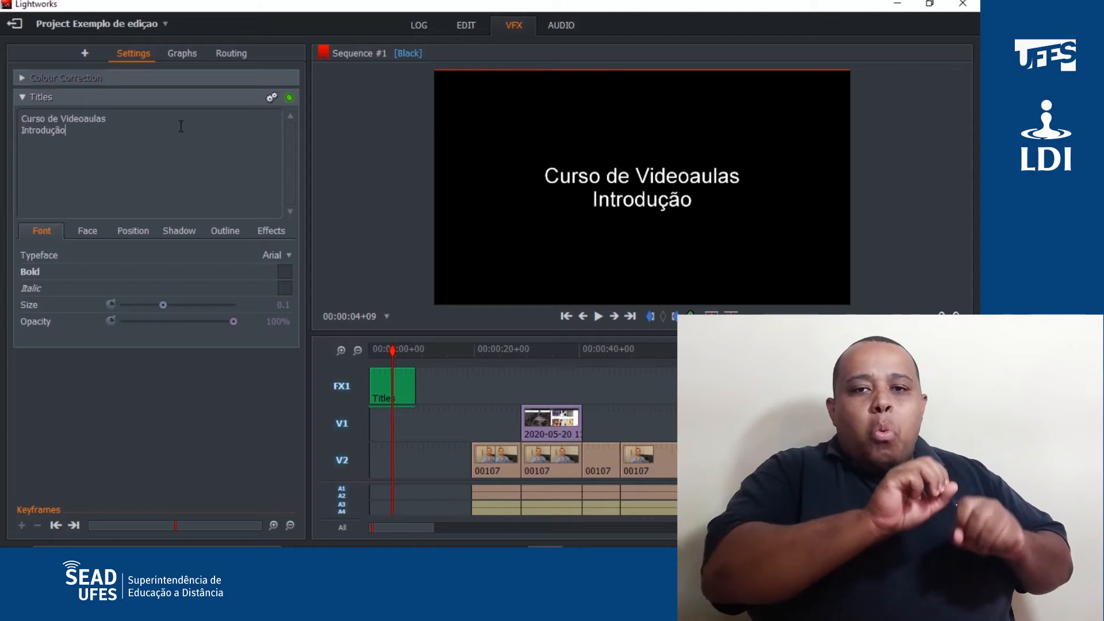
- Try entering "Introdução" directly as a third line of the title text, and remove that line again
key("Return")
type("Introduç~ao")
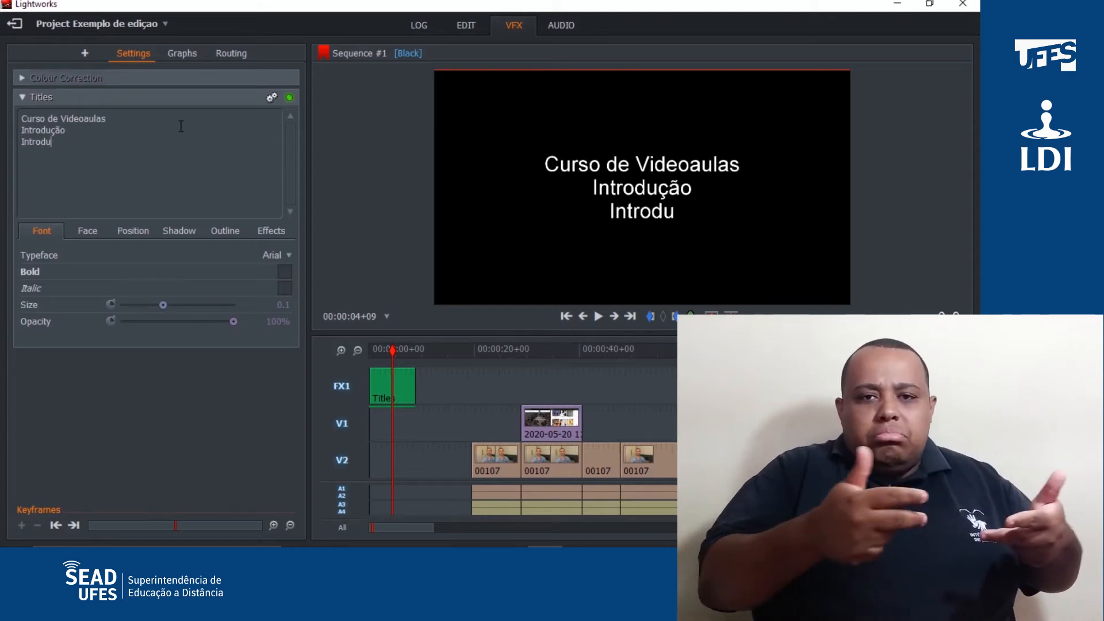
key("BackSpace")
key("BackSpace")
key("BackSpace")
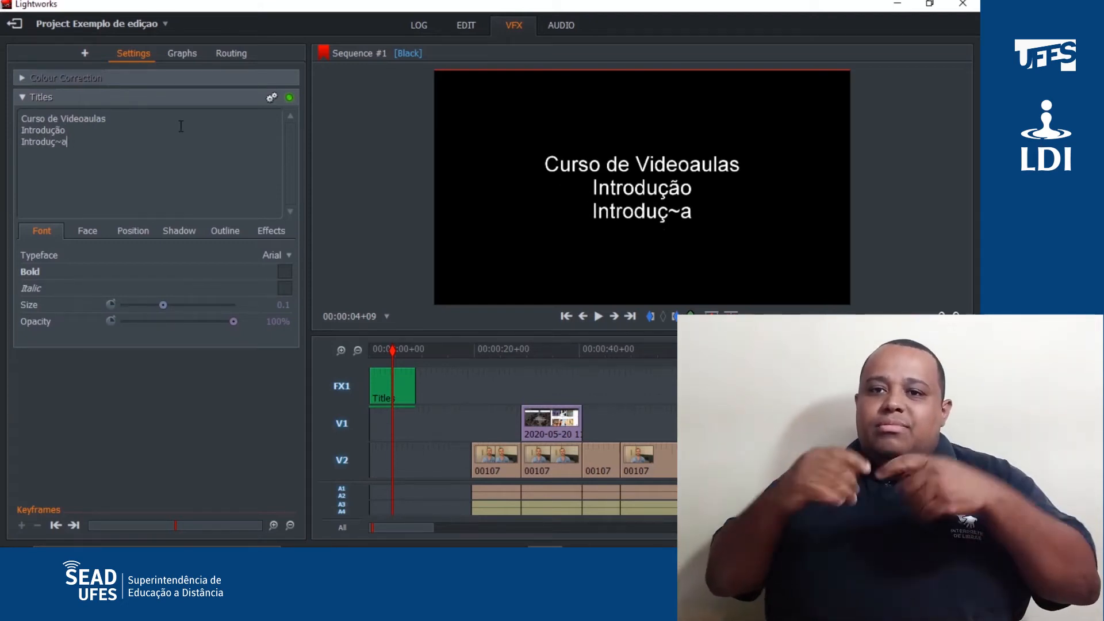
type("~ao")
key("BackSpace")
key("BackSpace")
key("BackSpace")
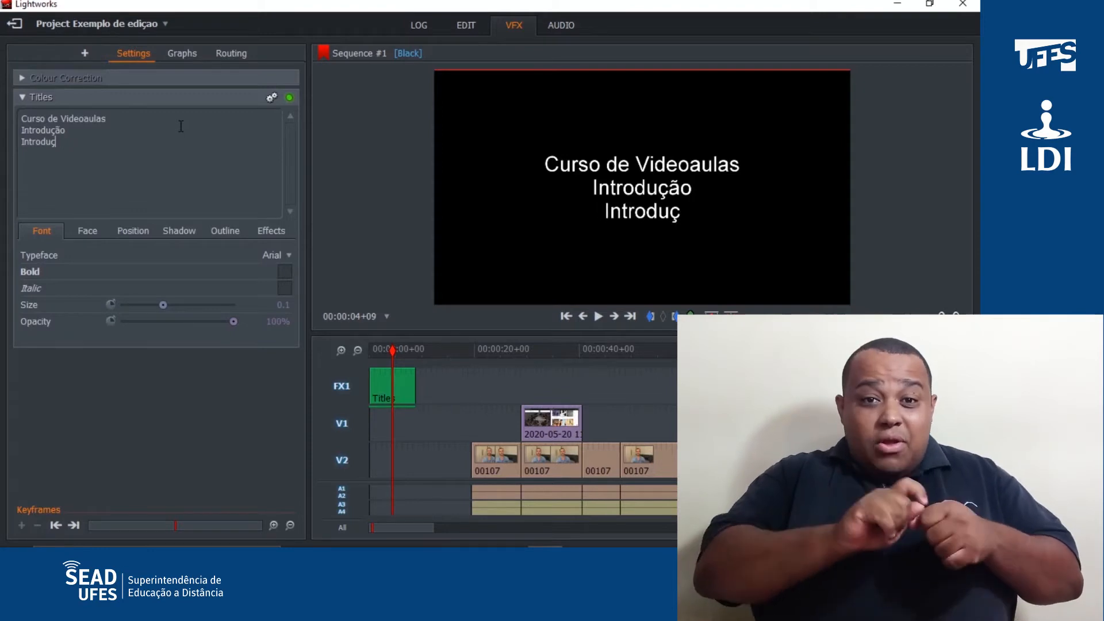
type("~ao")
key("BackSpace")
key("BackSpace")
key("BackSpace")
key("BackSpace")
key("BackSpace")
key("BackSpace")
key("BackSpace")
key("BackSpace")
key("BackSpace")
key("BackSpace")
key("BackSpace")
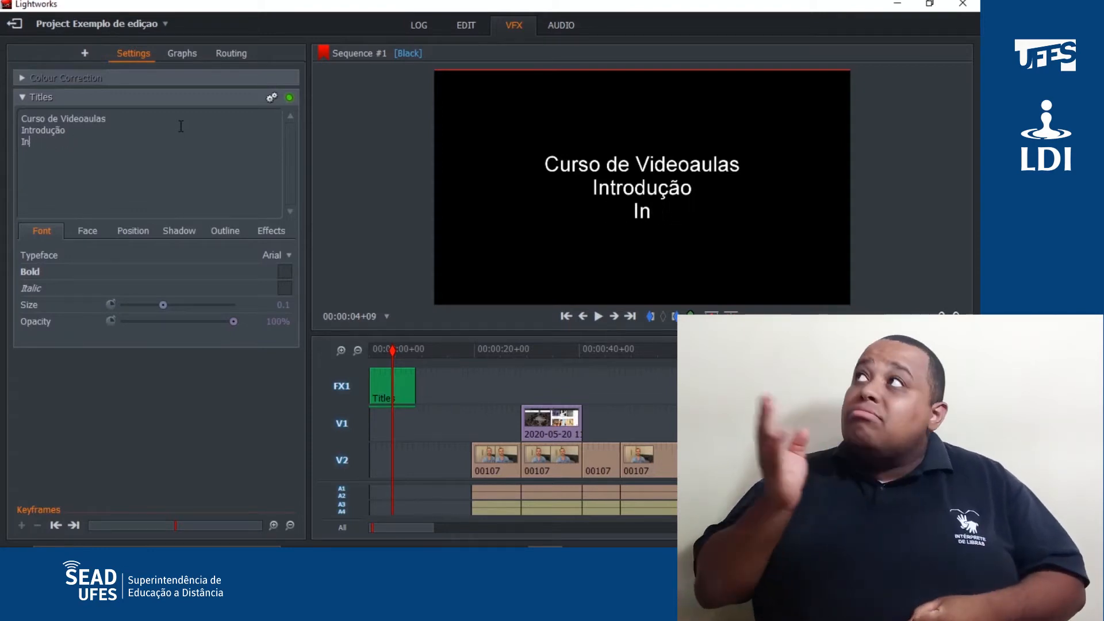
key("BackSpace")
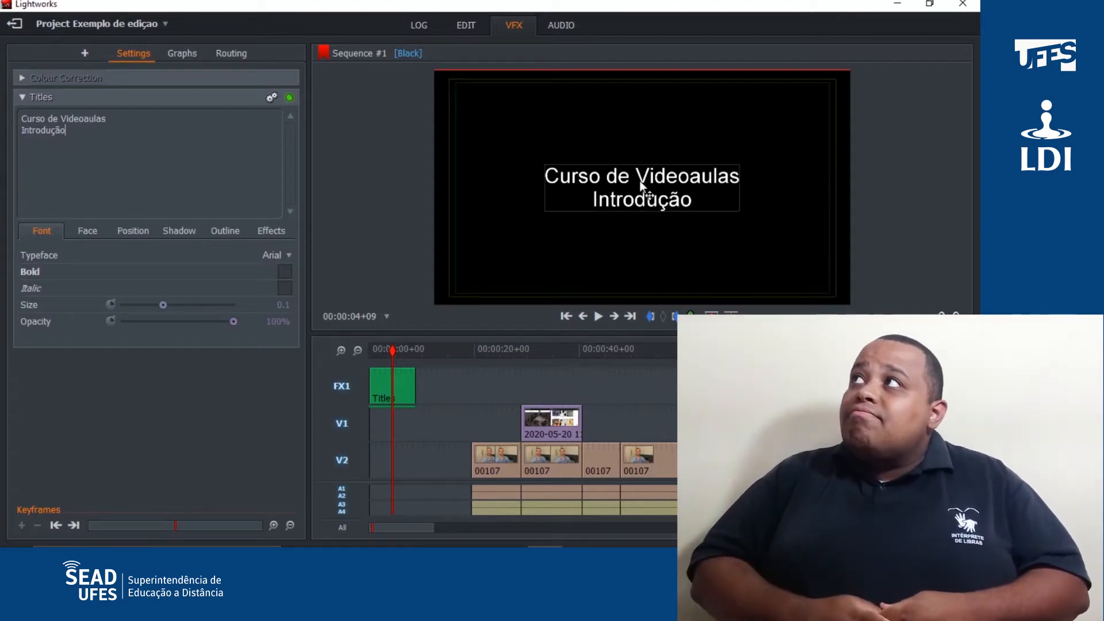
- Set the title's typeface to MiloSerifPro-Xbold and its size to 0.129, keeping italic off
left_click(284, 288)
left_click(284, 288)
left_click(281, 255)
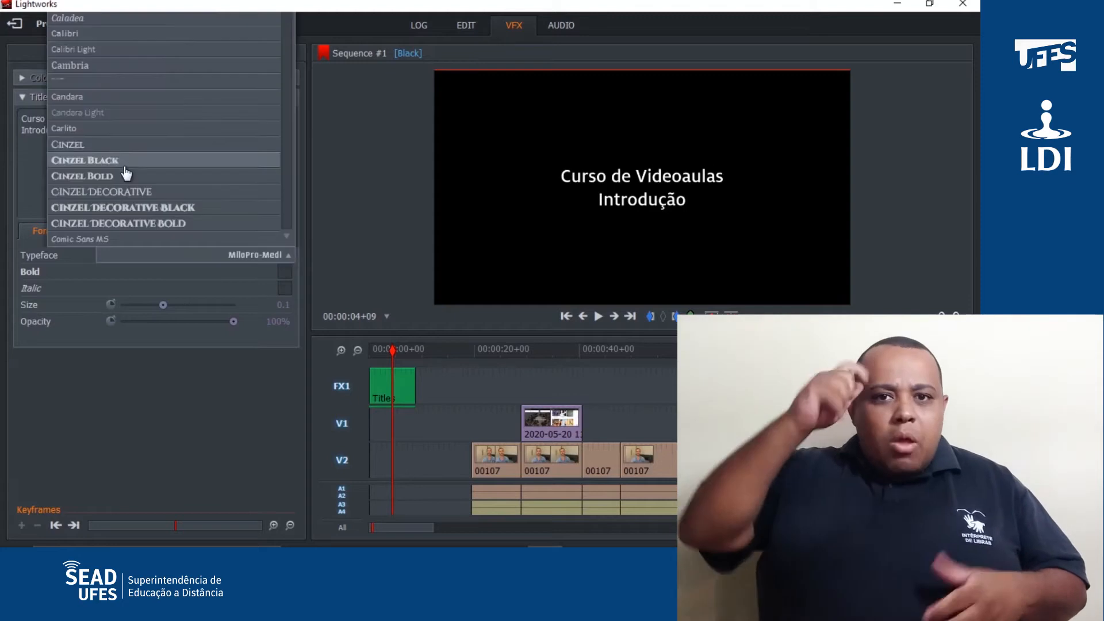
scroll(125, 188, "down", 10)
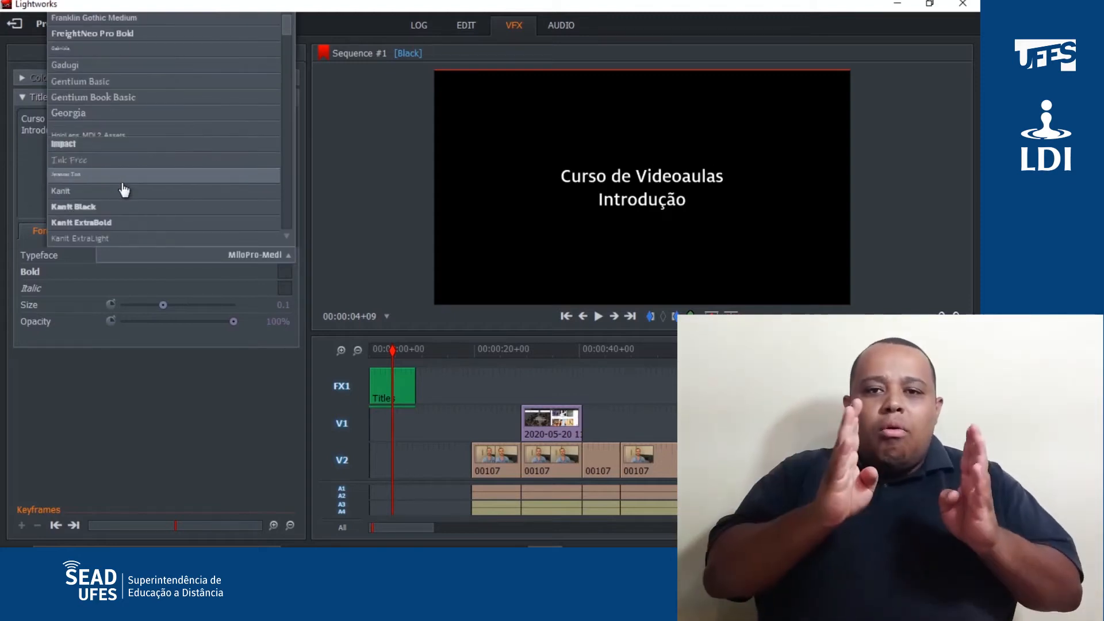
scroll(125, 192, "down", 4)
scroll(127, 195, "down", 12)
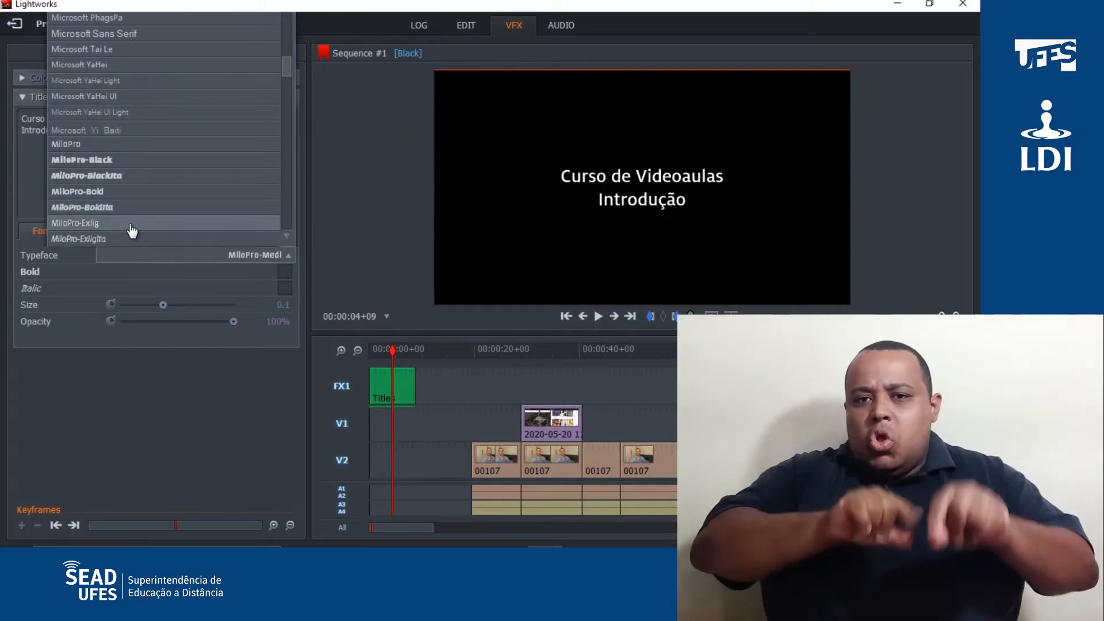
left_click(131, 231)
left_click_drag(167, 305, 226, 327)
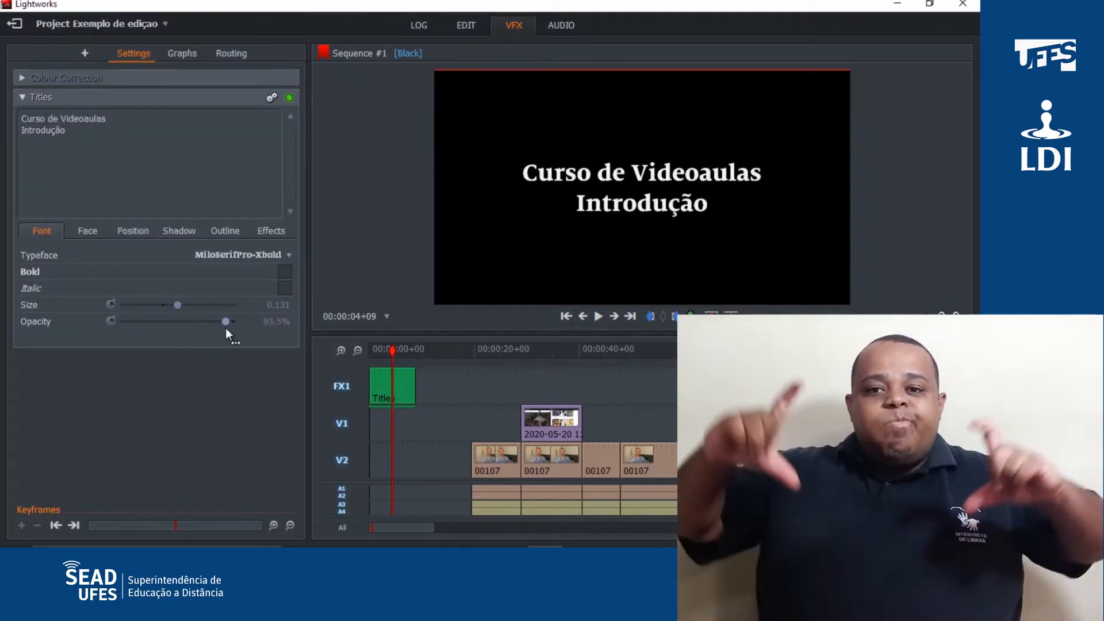
- Give the title a Fade effect both in and out
left_click(264, 232)
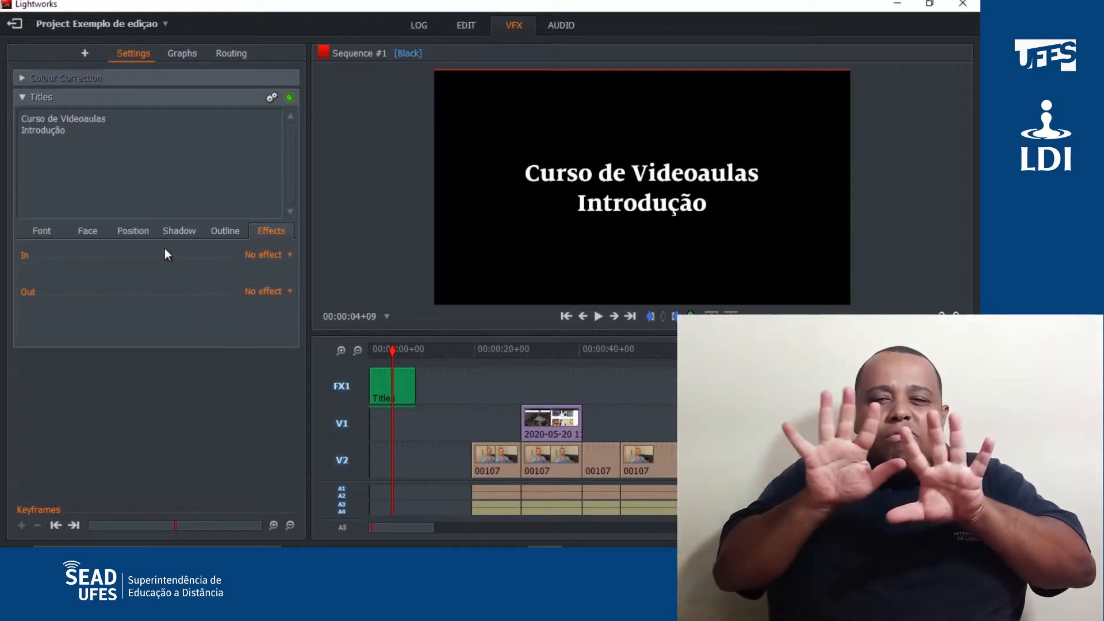
left_click(263, 254)
left_click(268, 284)
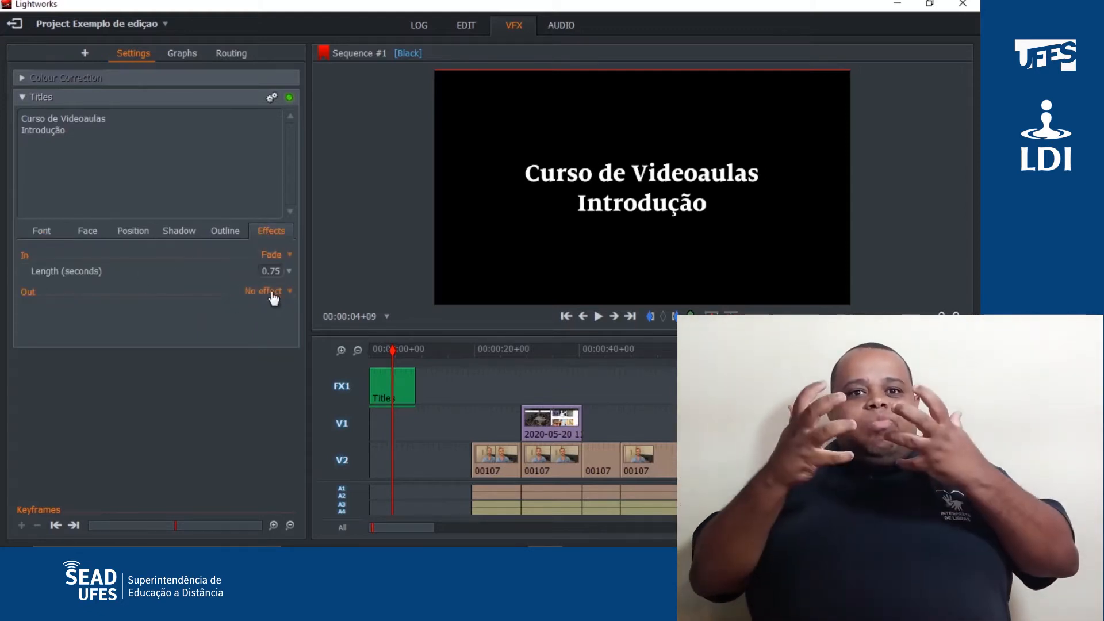
left_click(267, 292)
left_click(272, 322)
- Enable the title's outline, colour it green and set its size to 100%
left_click(225, 231)
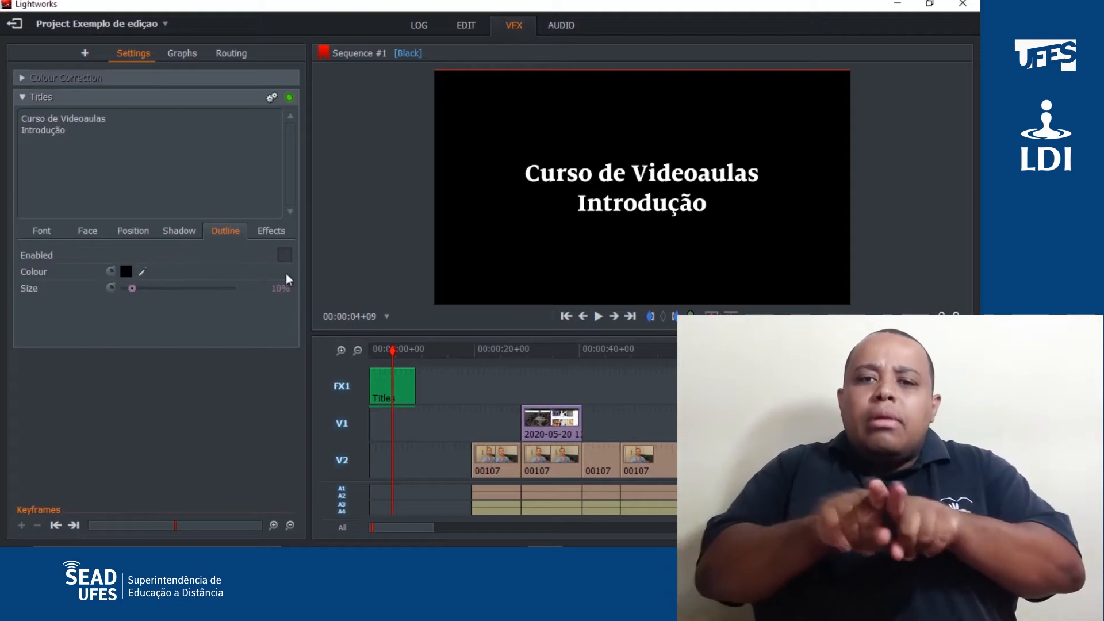
left_click(284, 255)
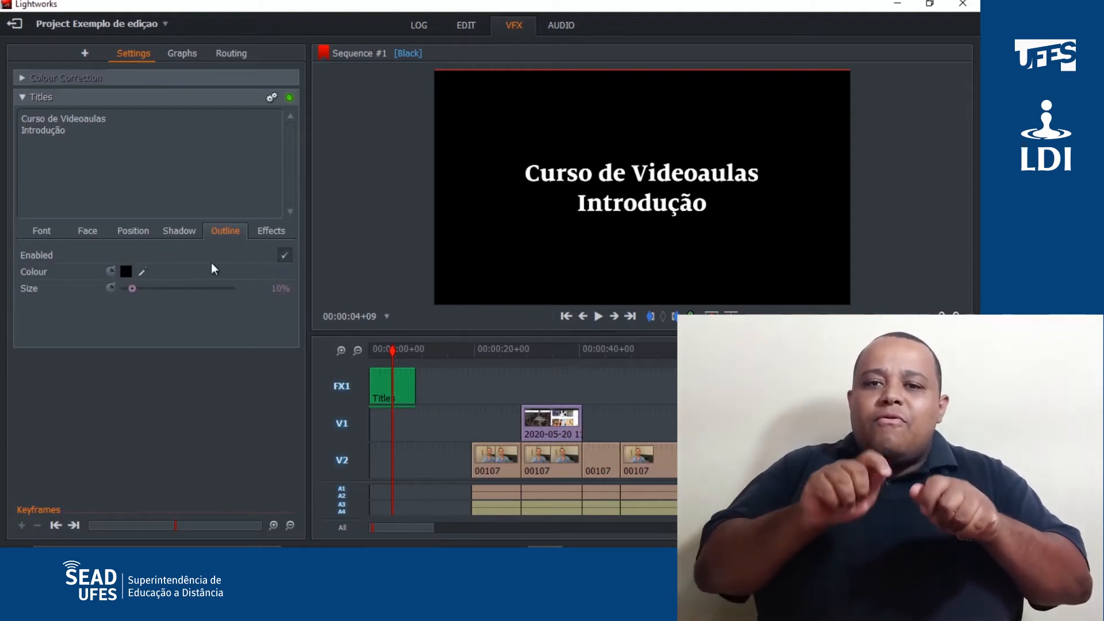
left_click(125, 272)
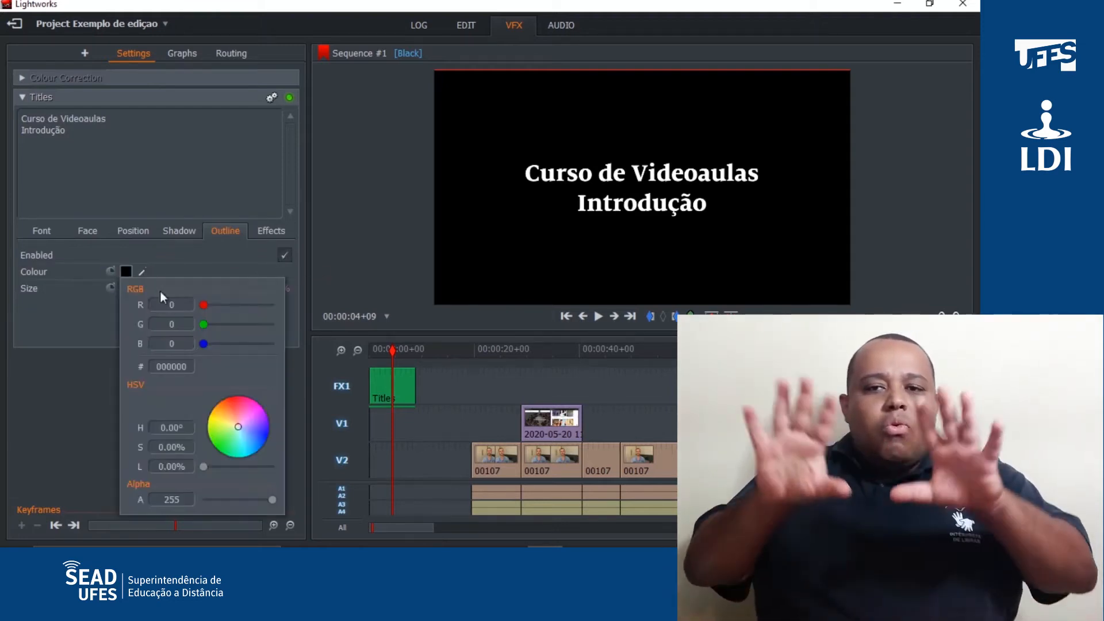
left_click(218, 427)
left_click_drag(203, 324, 270, 326)
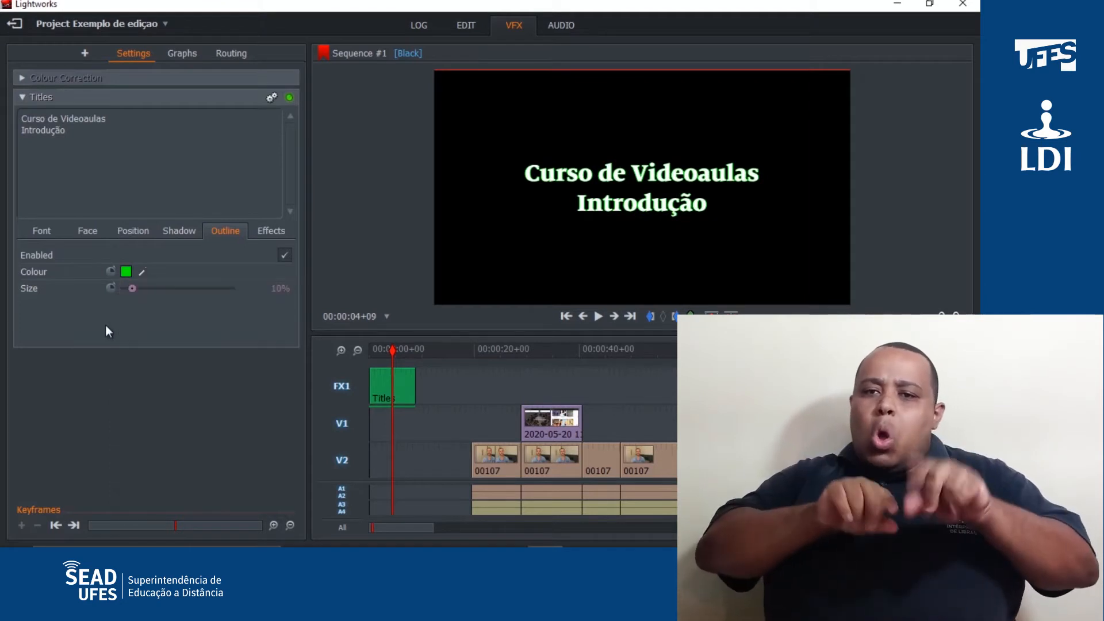
left_click_drag(200, 288, 309, 286)
- Compare the title with and without its outline, and leave the outline disabled
left_click(284, 256)
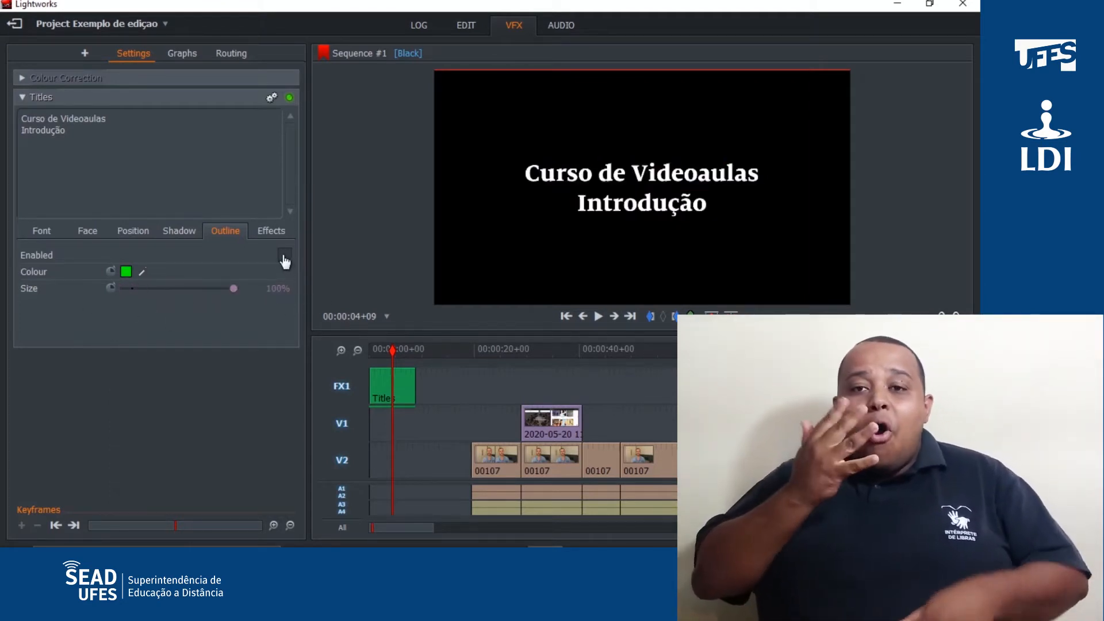
left_click(285, 257)
left_click(179, 238)
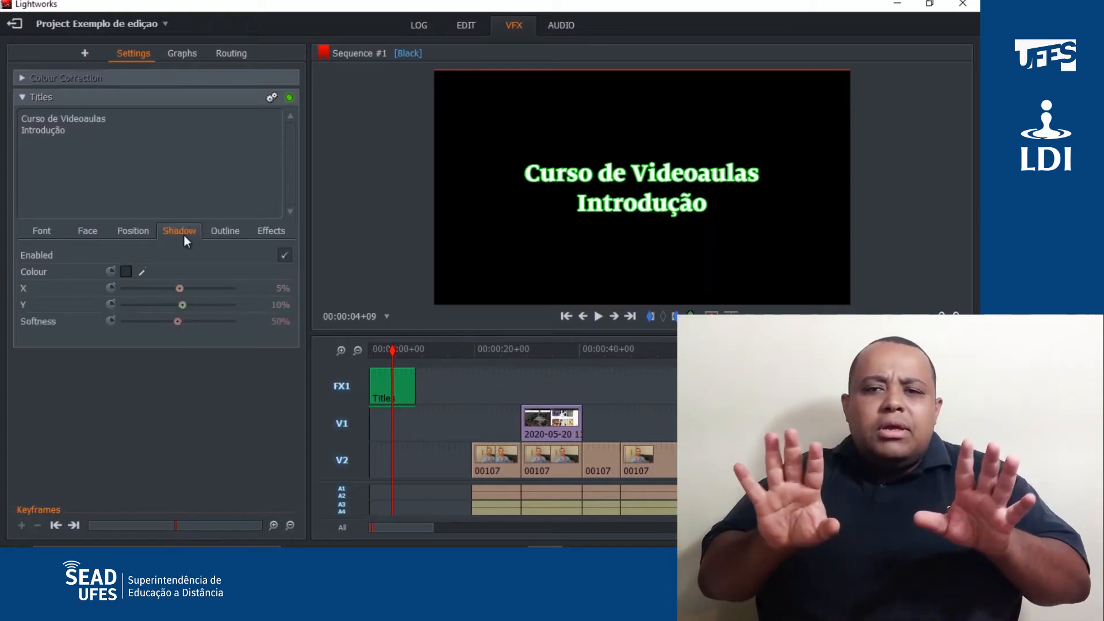
left_click(223, 235)
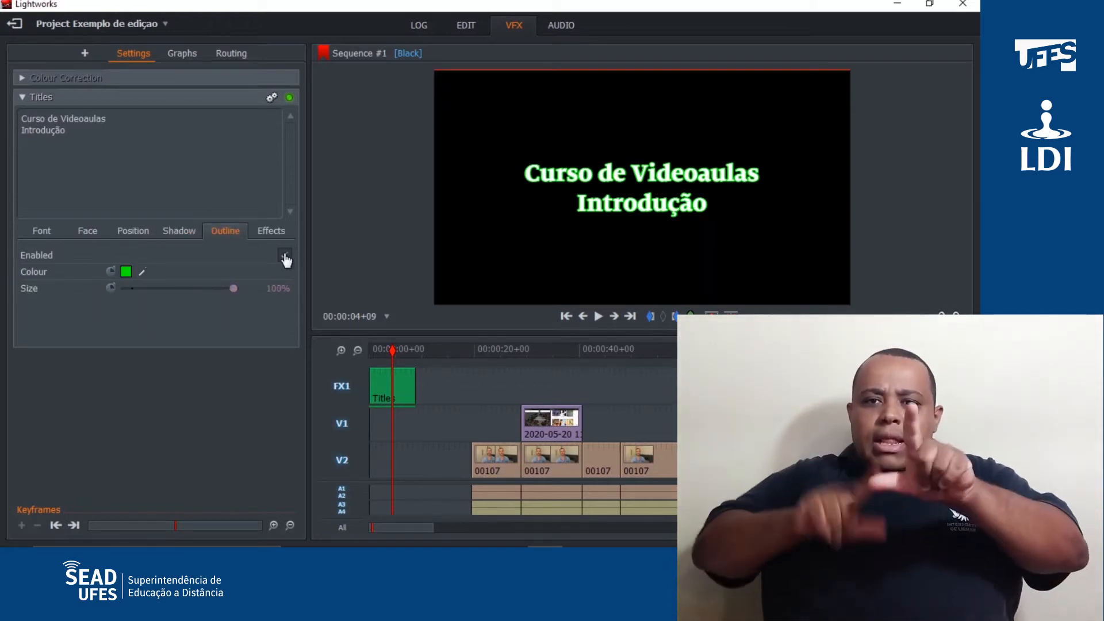
left_click(284, 256)
- Review the title's shadow, position, font and fade effect settings
left_click(180, 231)
left_click(137, 234)
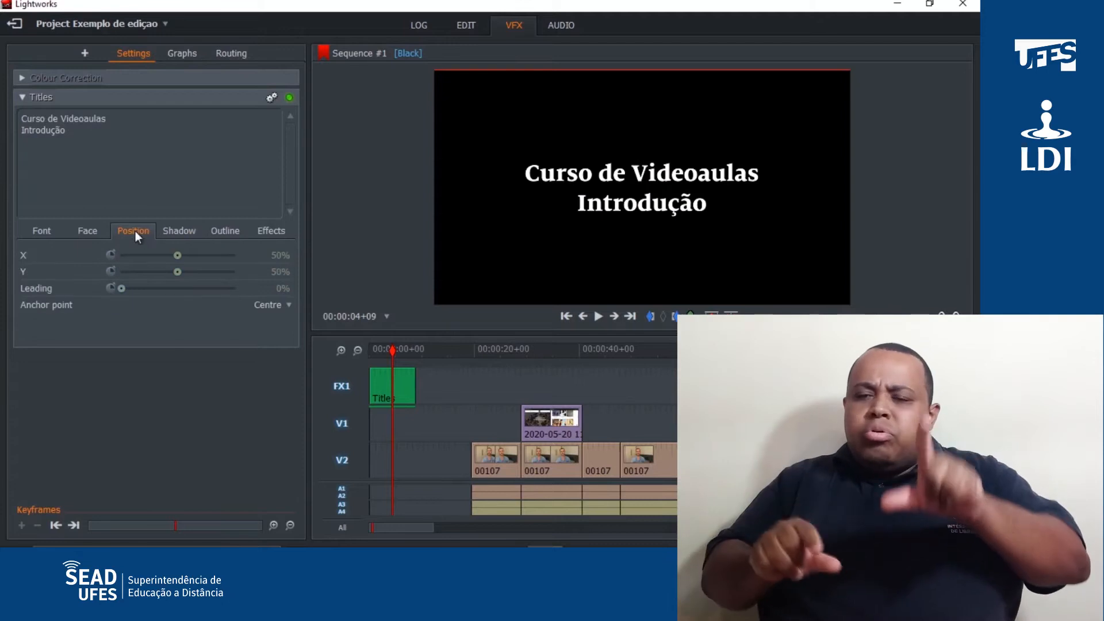
left_click_drag(177, 258, 168, 259)
left_click(41, 230)
left_click(271, 232)
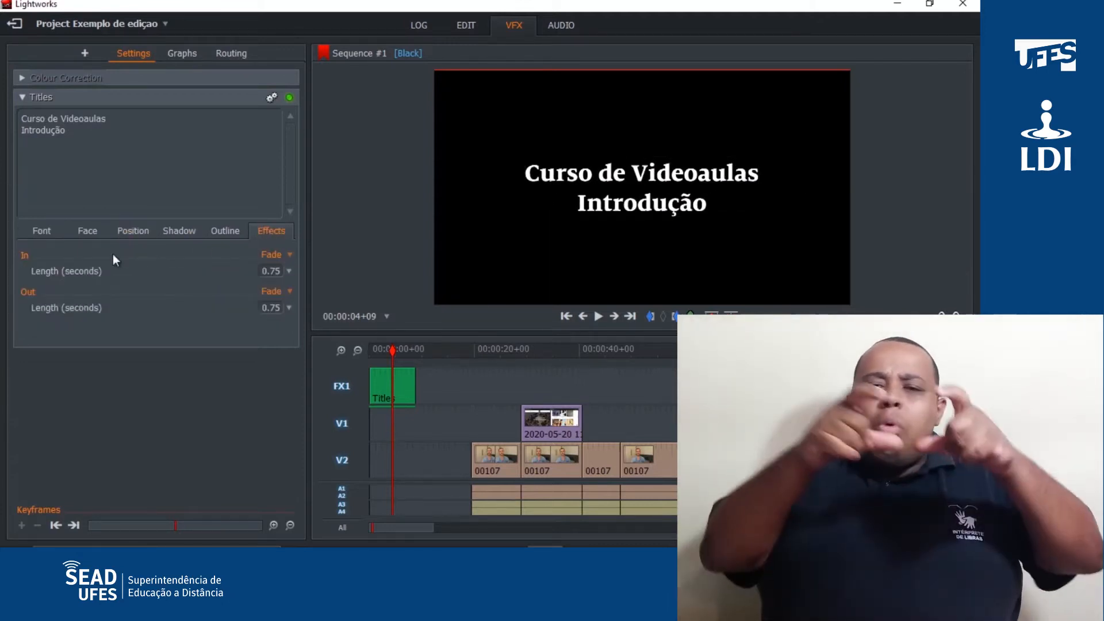
left_click(42, 231)
- Play the title back from the start of the sequence, and return to the editing workspace
left_click_drag(387, 348, 344, 353)
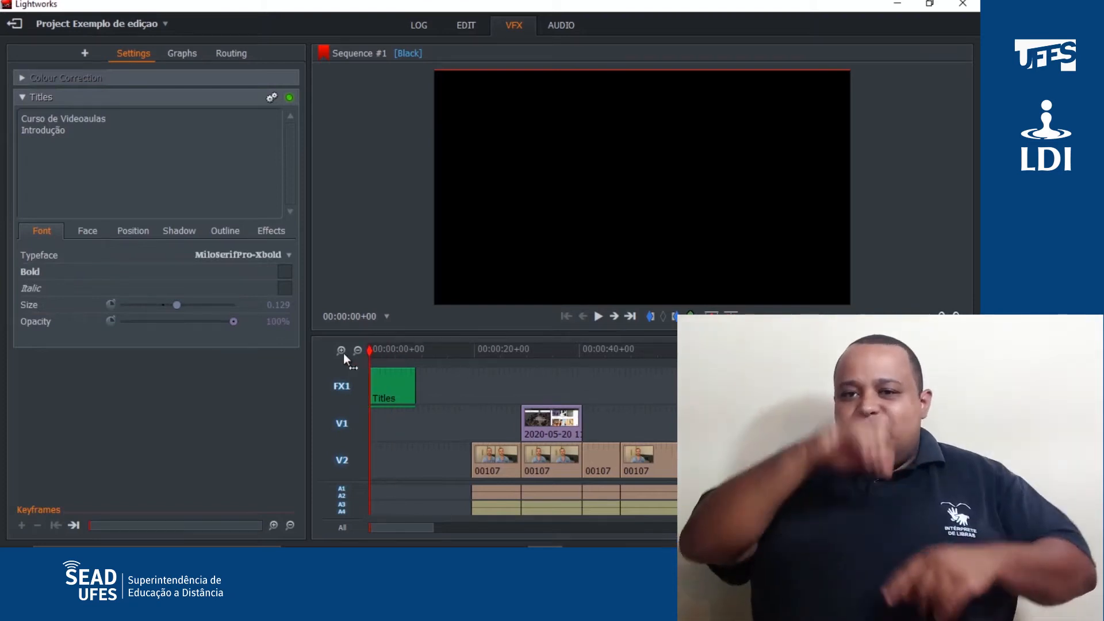
key("space")
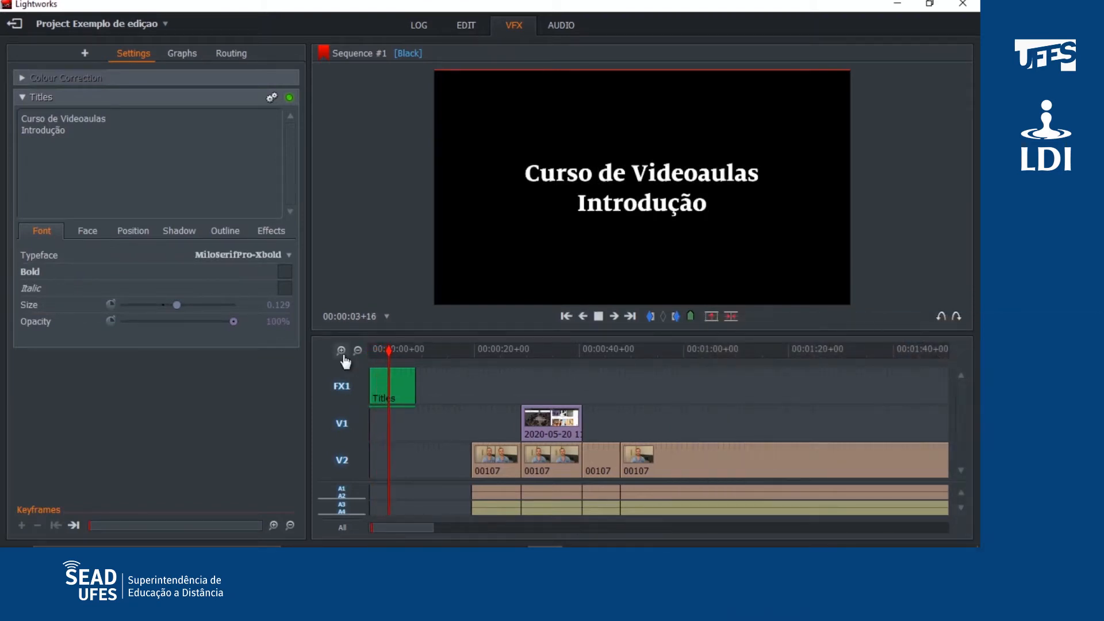
key("space")
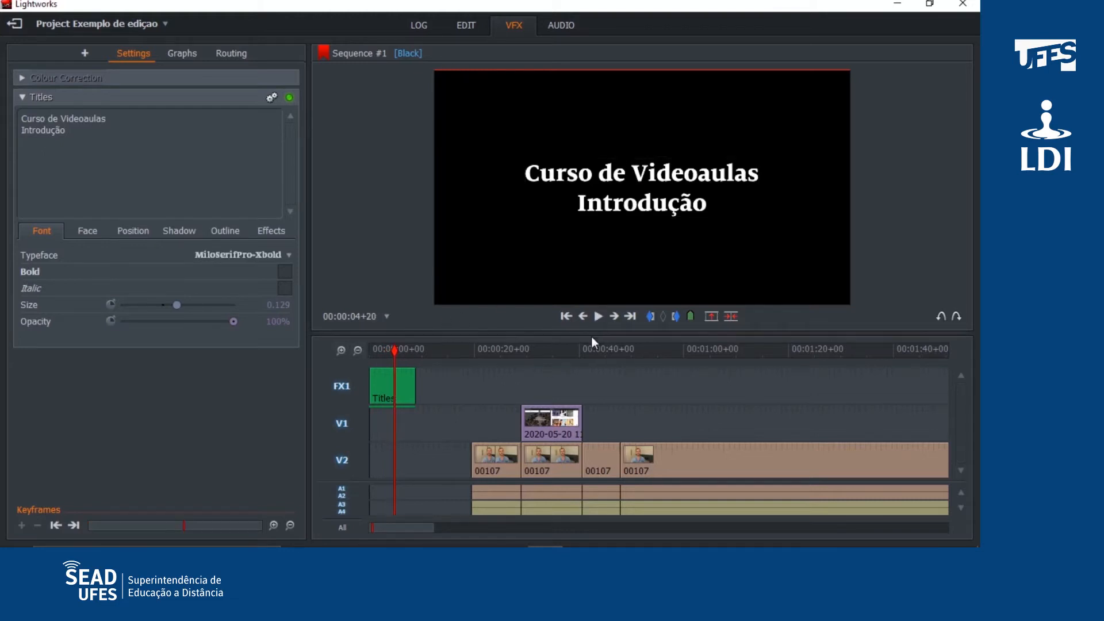
left_click(463, 25)
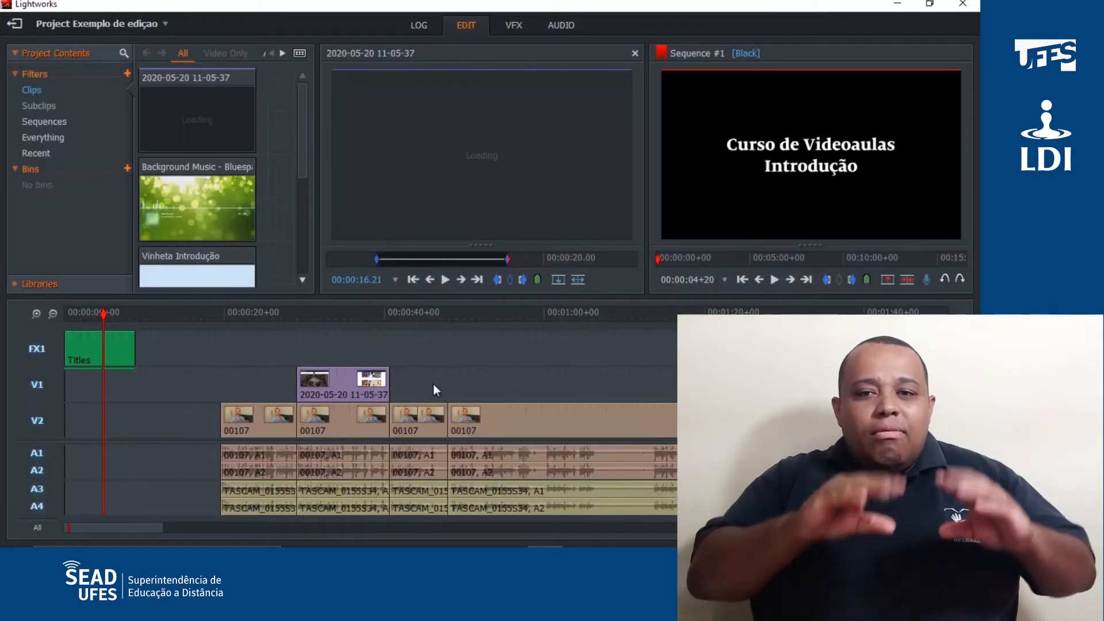
- Shorten the opening title and move all the interview clips earlier so they start beneath the title at about 00:00:02+22
left_click_drag(135, 351, 98, 346)
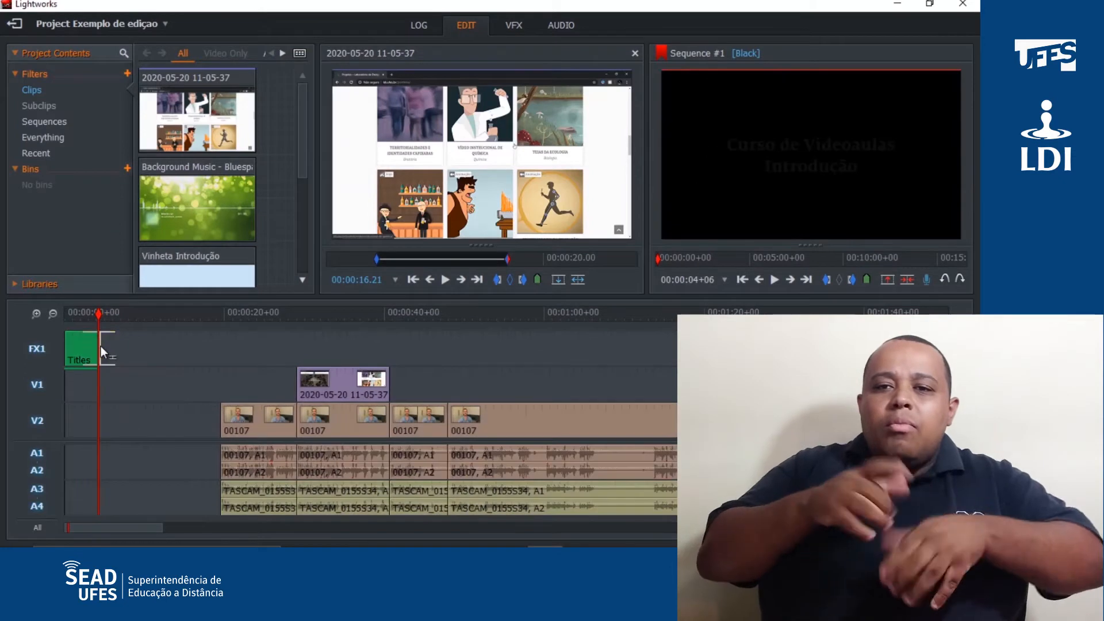
left_click_drag(166, 367, 568, 506)
left_click_drag(528, 422, 392, 423)
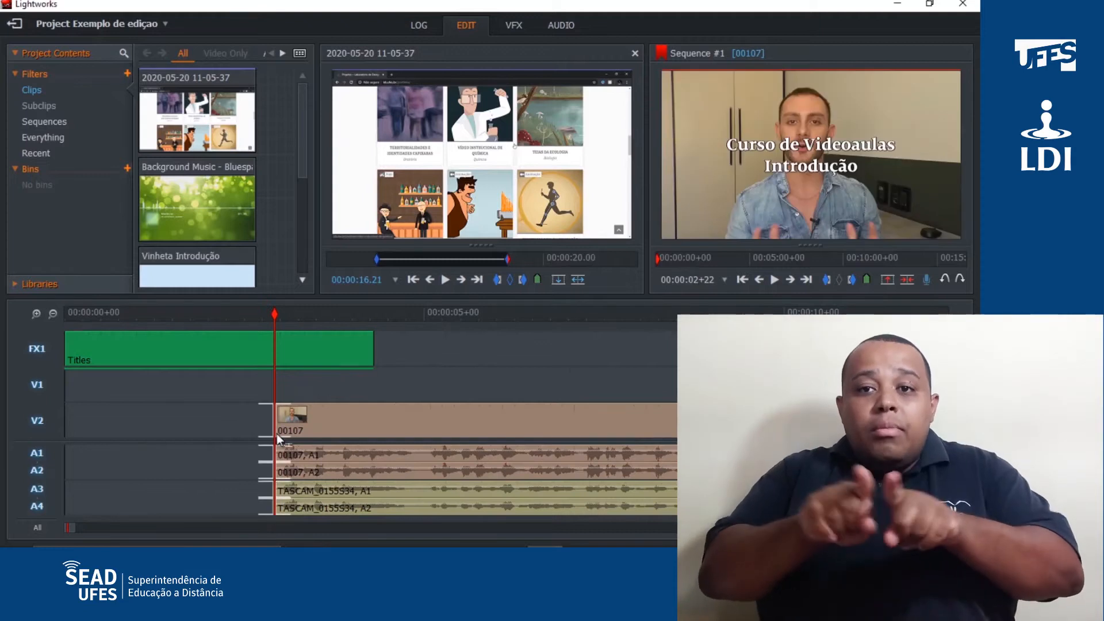
- Add a dissolve with a duration of 01+00 at the start of the first 00107 clip on V2 and play it back
right_click(278, 440)
left_click(397, 287)
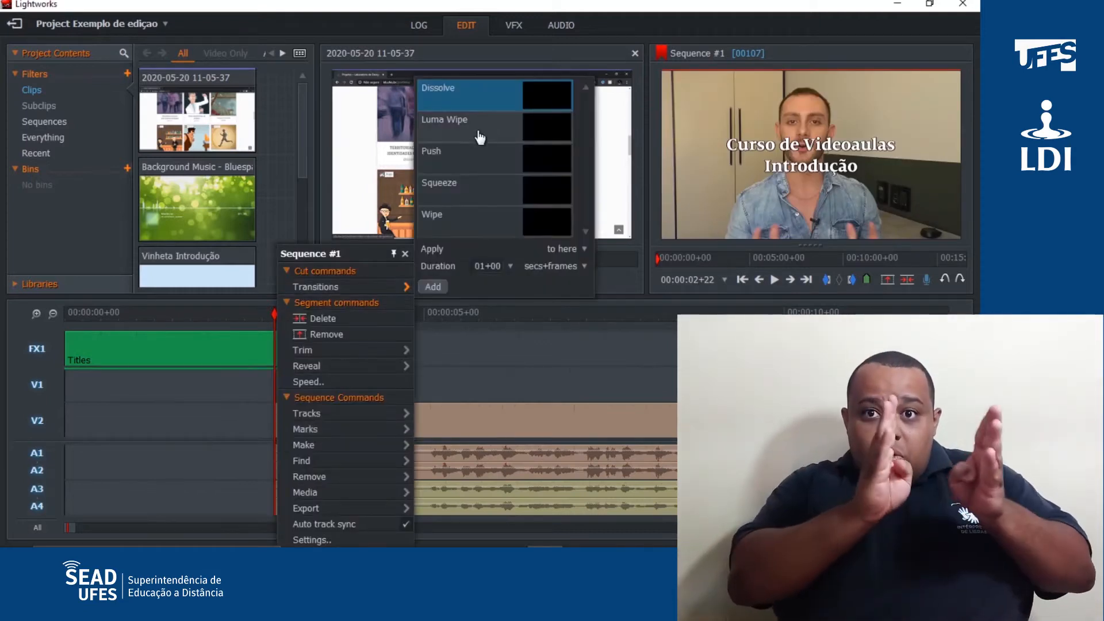
left_click(432, 288)
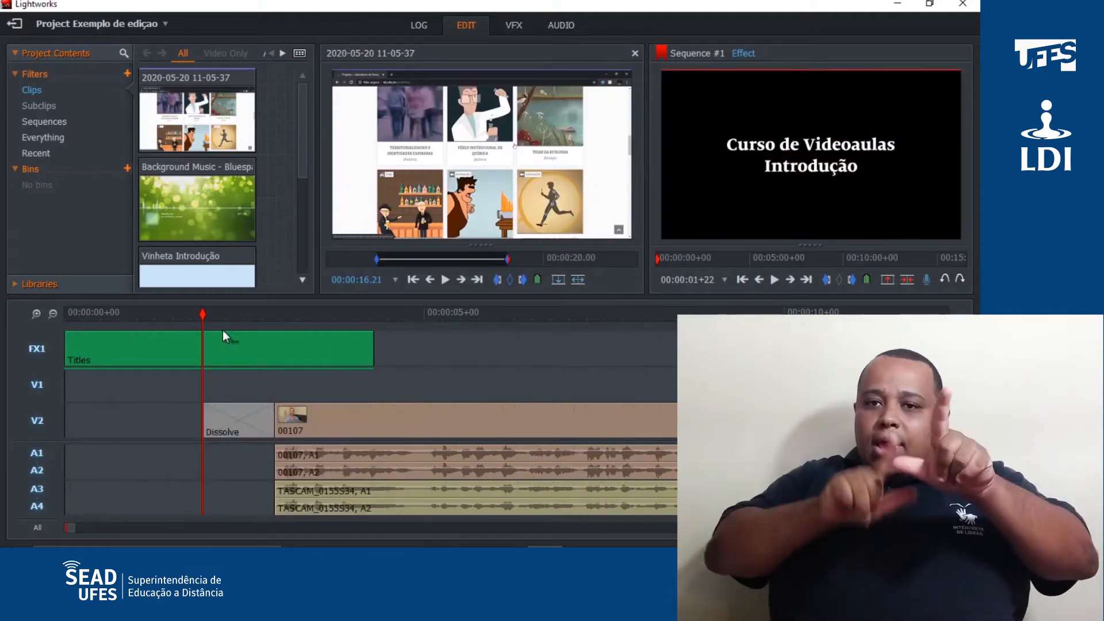
key("space")
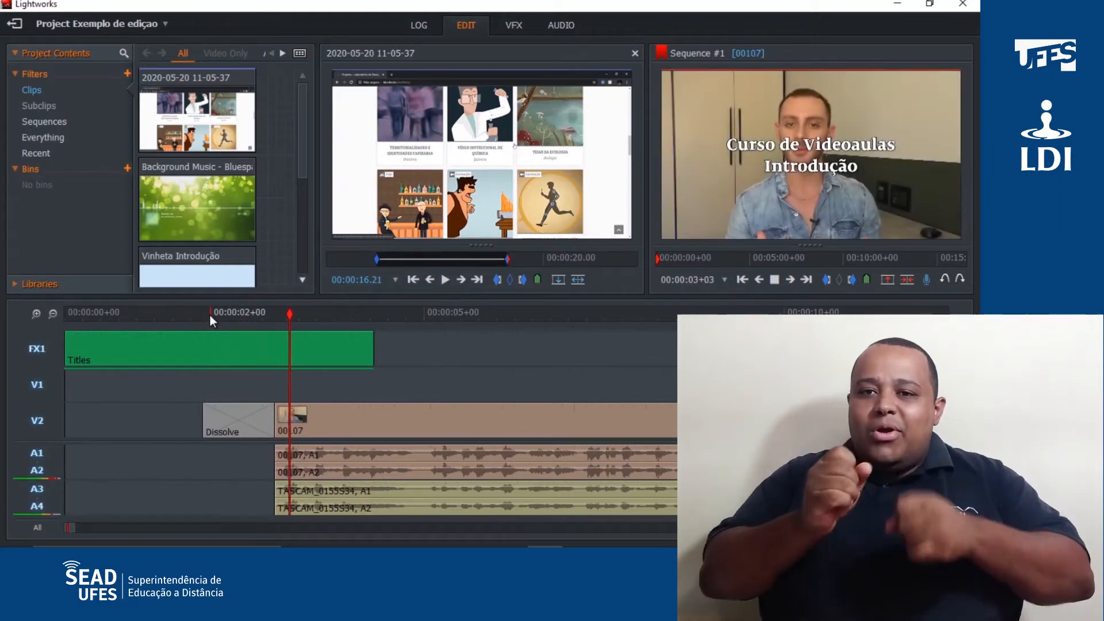
- Trim the title's end back to the start of the first 00107 clip and play back the fade-in under it
left_click(272, 334)
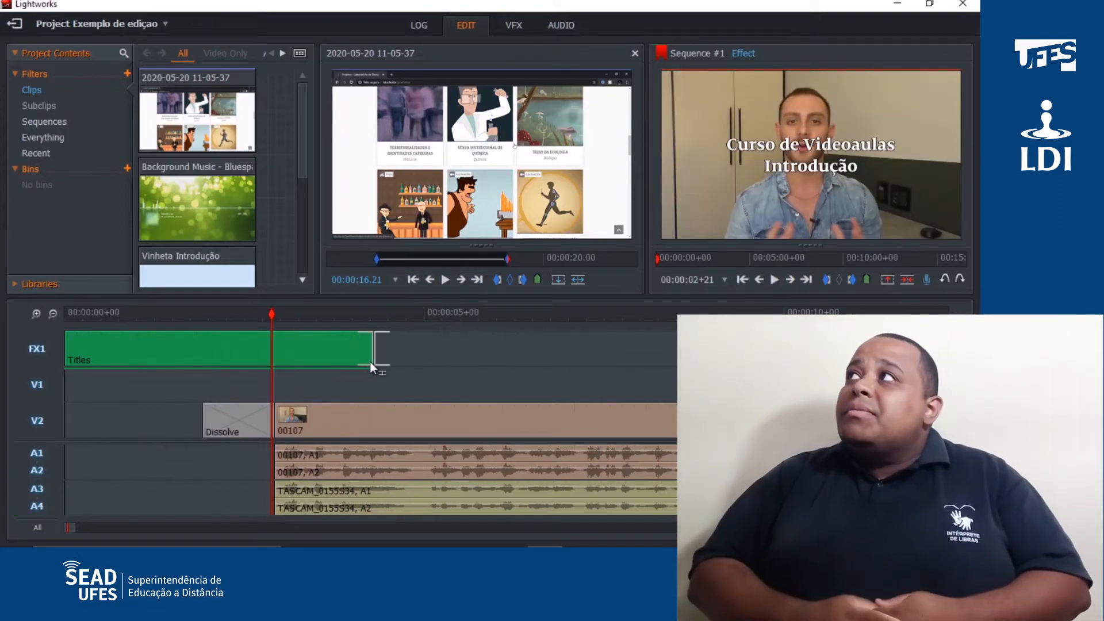
left_click_drag(372, 362, 272, 361)
left_click(194, 316)
key("space")
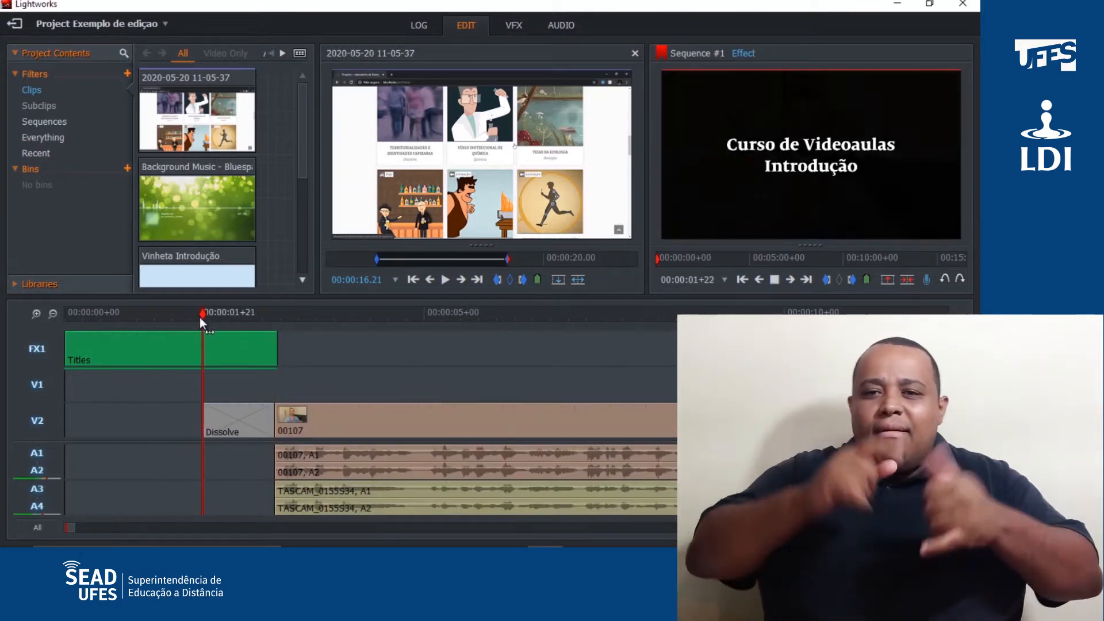
left_click(215, 314)
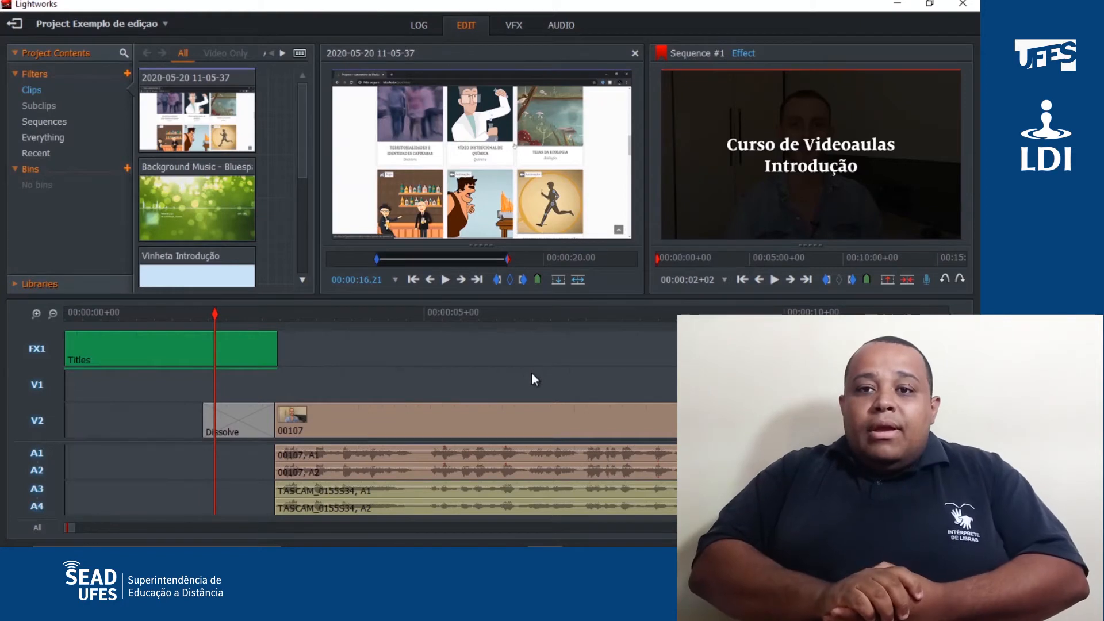
- Switch to the untitled Google Slides presentation in Chrome and delete the title and subtitle placeholders from its slide
mouse_move(497, 543)
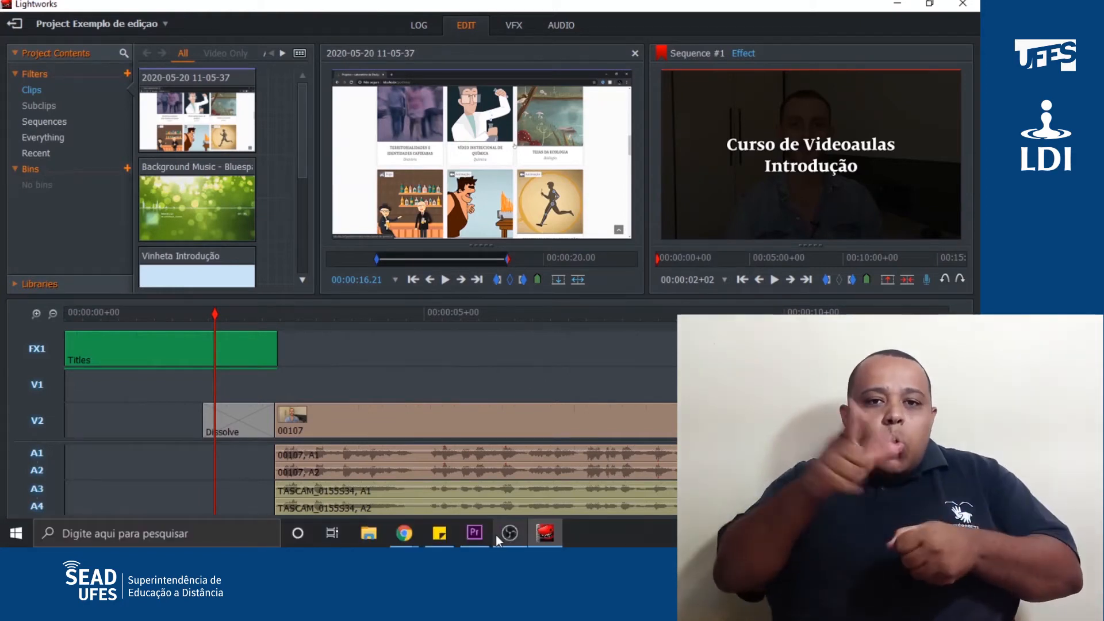
mouse_move(404, 533)
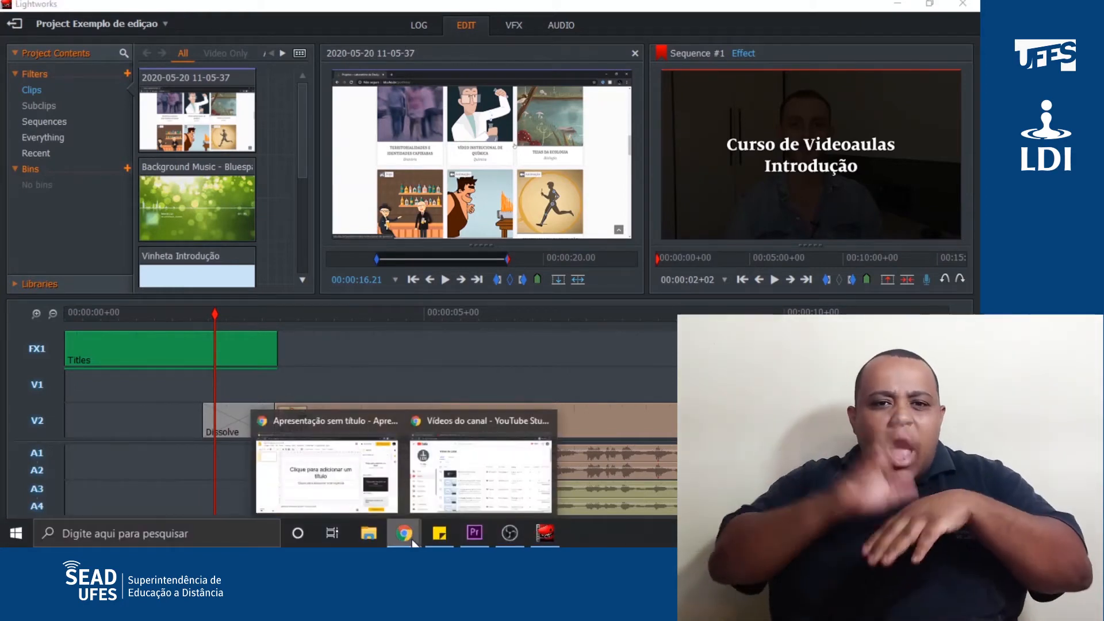
left_click(352, 469)
left_click(375, 208)
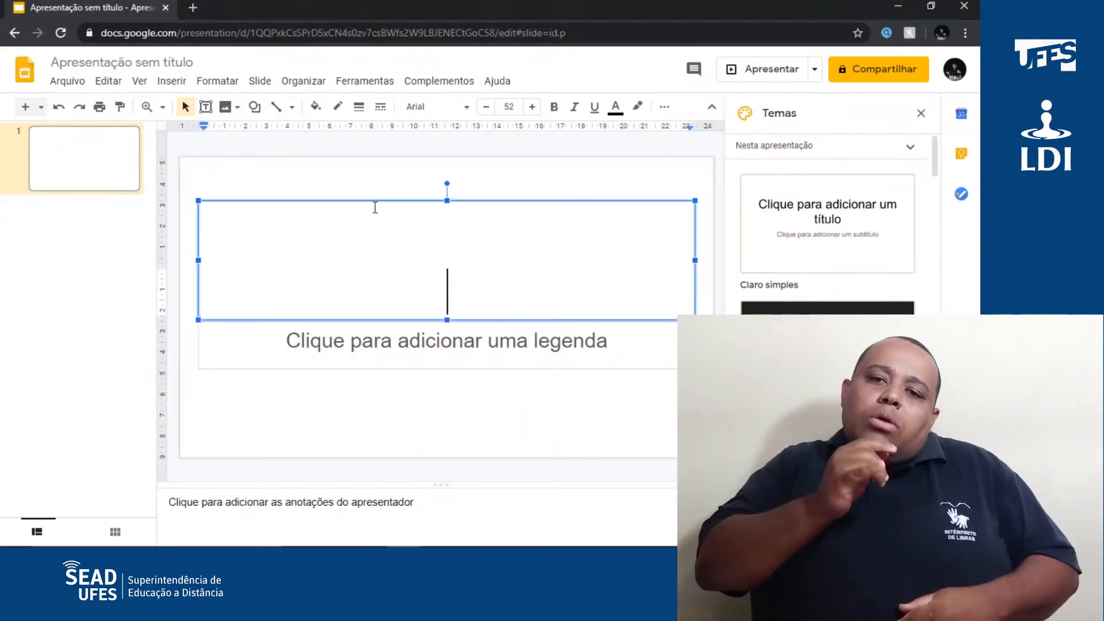
left_click(374, 204)
key("Delete")
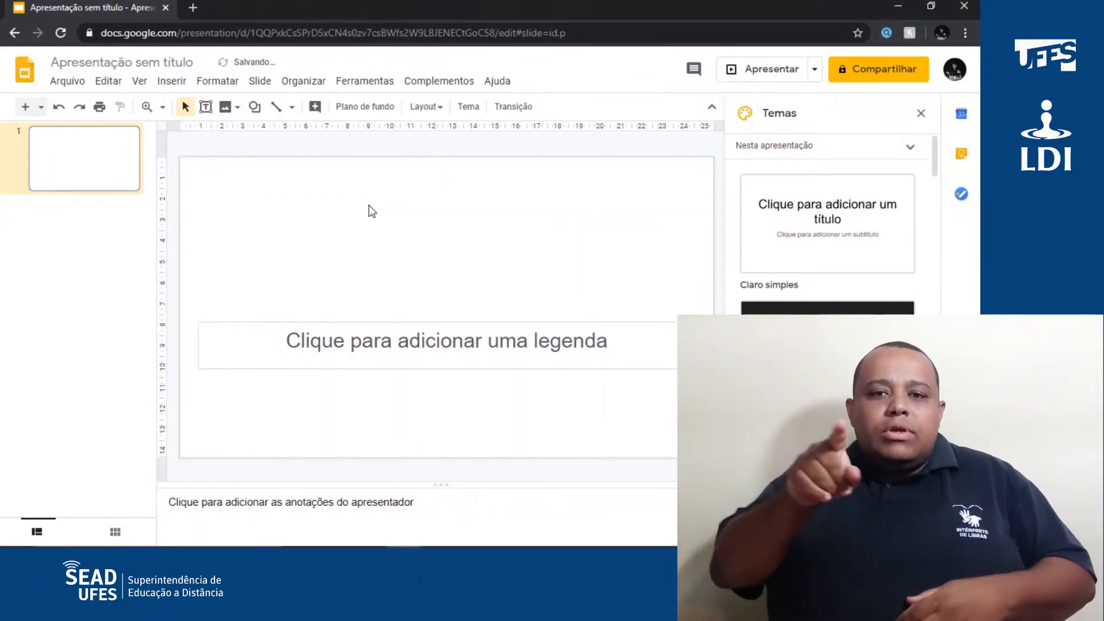
left_click(375, 322)
key("Delete")
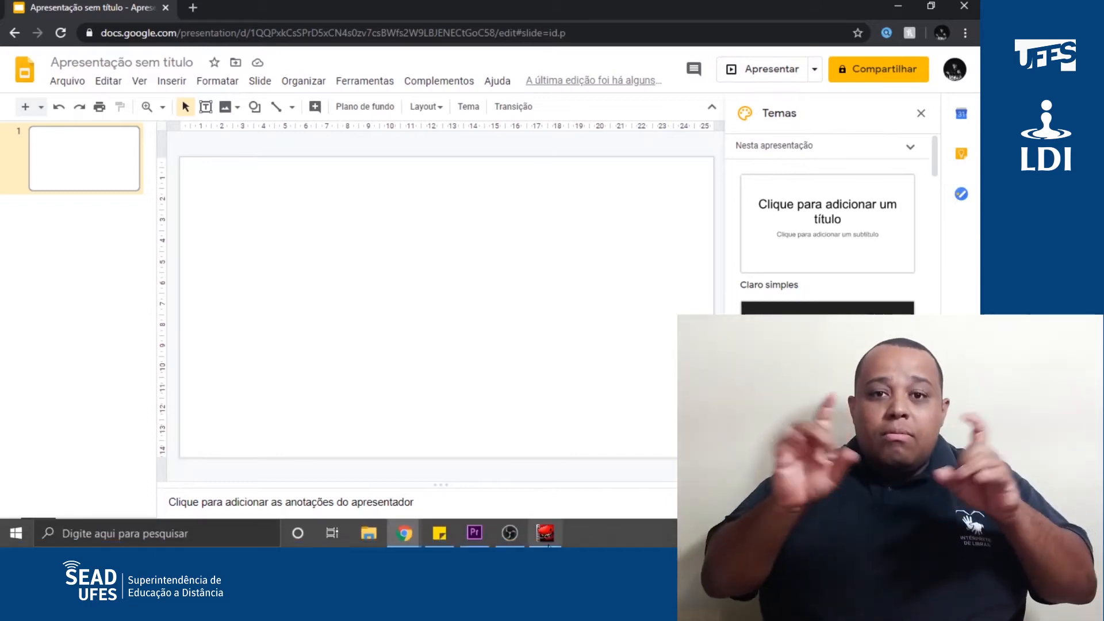
- Return to Lightworks and delete the Titles segment from the FX1 track
mouse_move(521, 543)
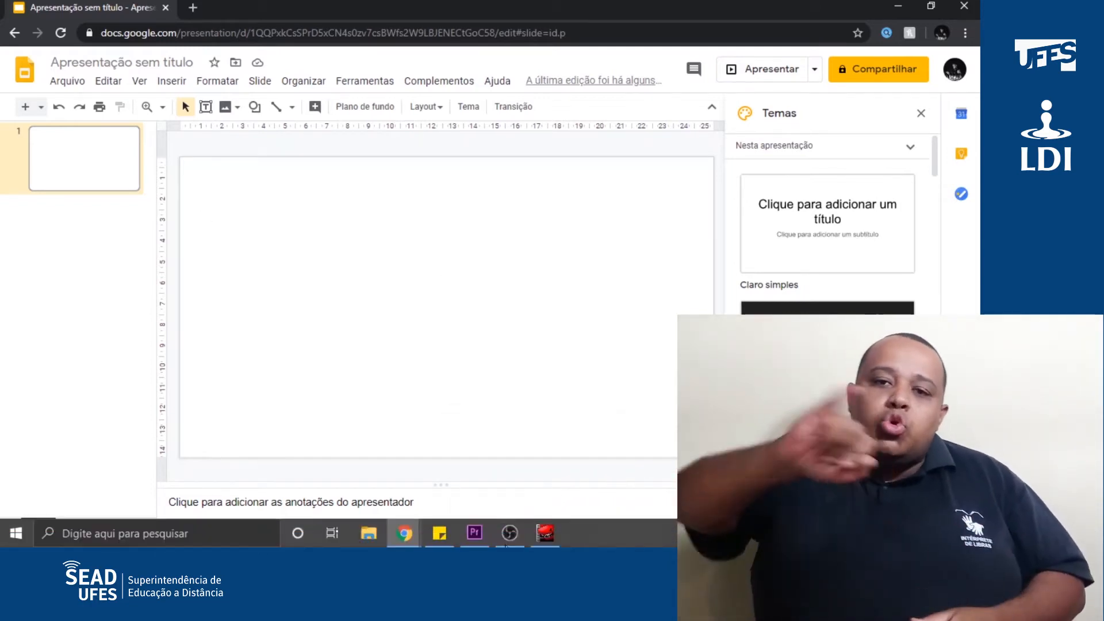
left_click(541, 541)
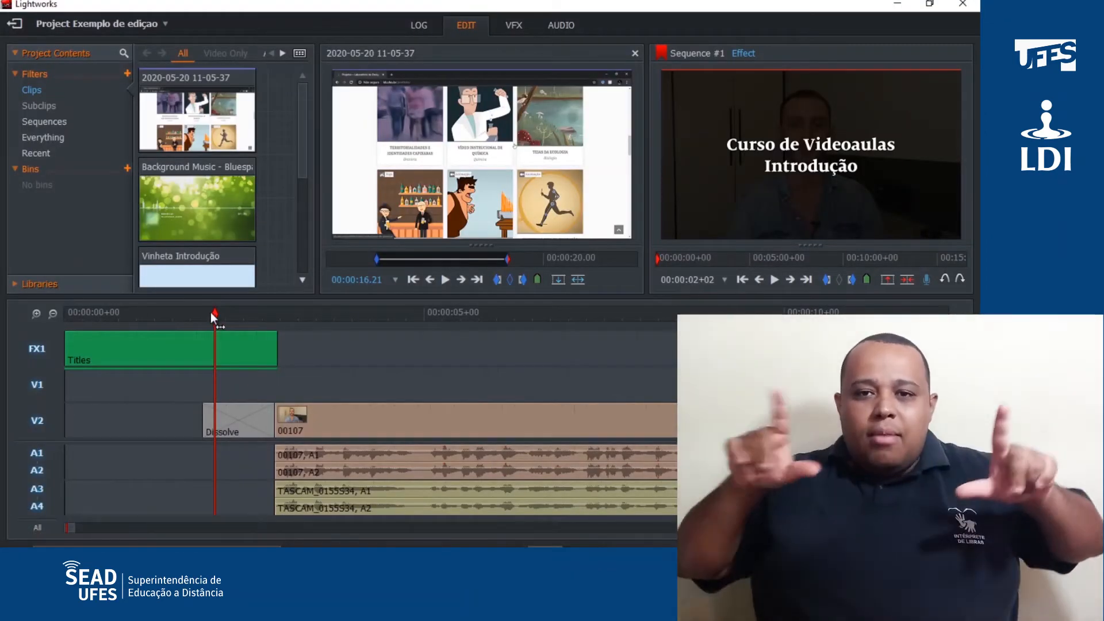
left_click(204, 314)
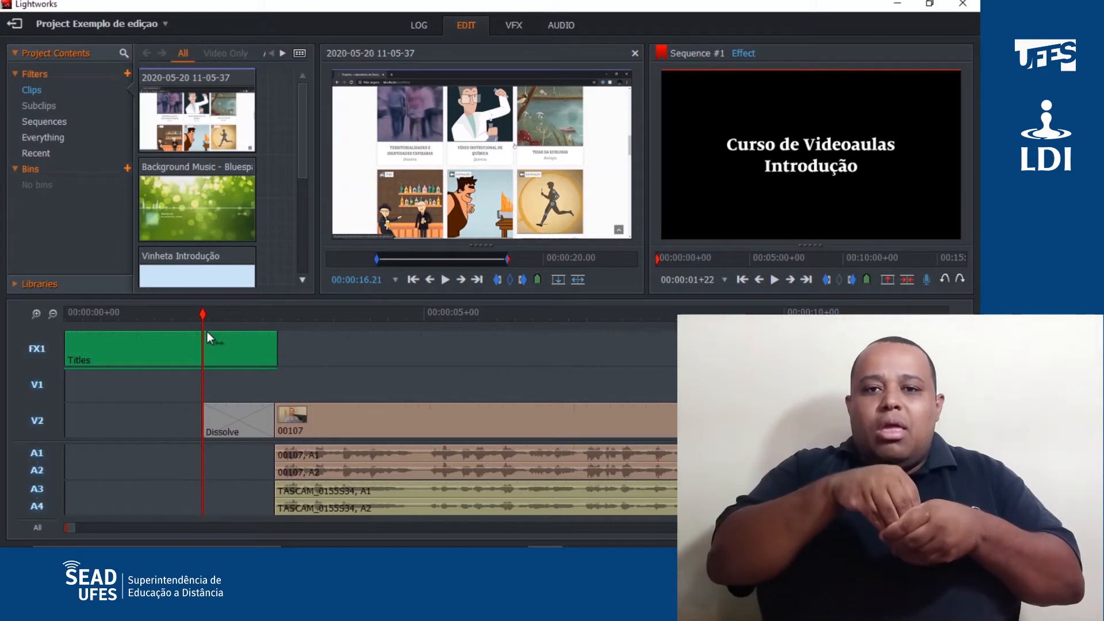
scroll(267, 247, "down", 3)
scroll(261, 237, "up", 3)
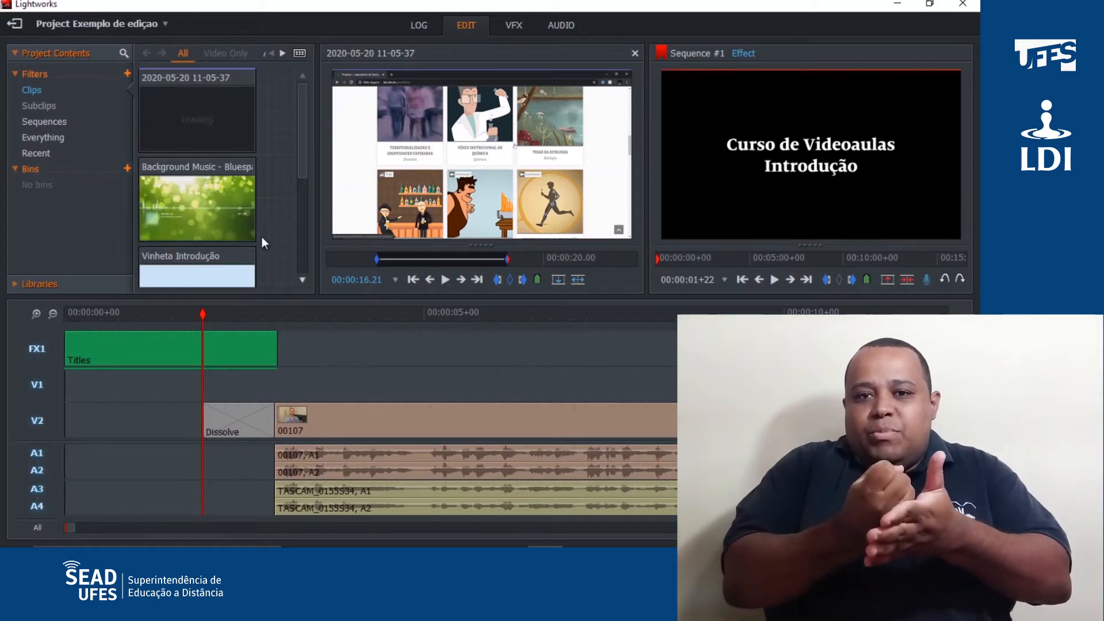
left_click(214, 347)
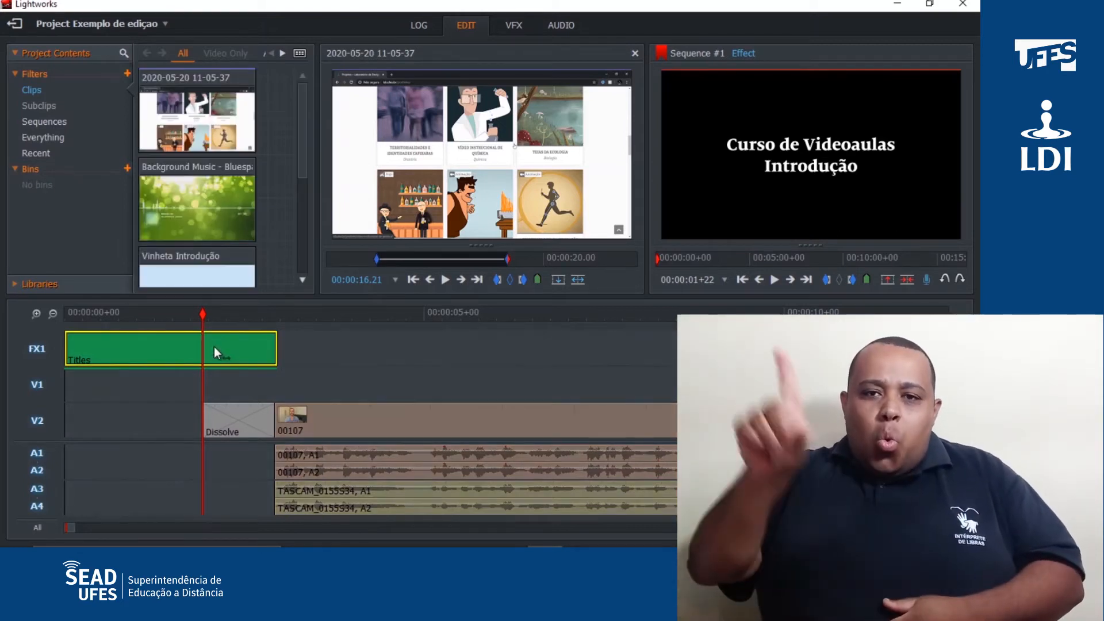
key("Delete")
- Place the Vinheta Introdução clip at the start of the sequence, with its video on V1 and its audio on A1 and A2
scroll(261, 186, "down", 3)
scroll(256, 189, "up", 3)
scroll(241, 205, "down", 3)
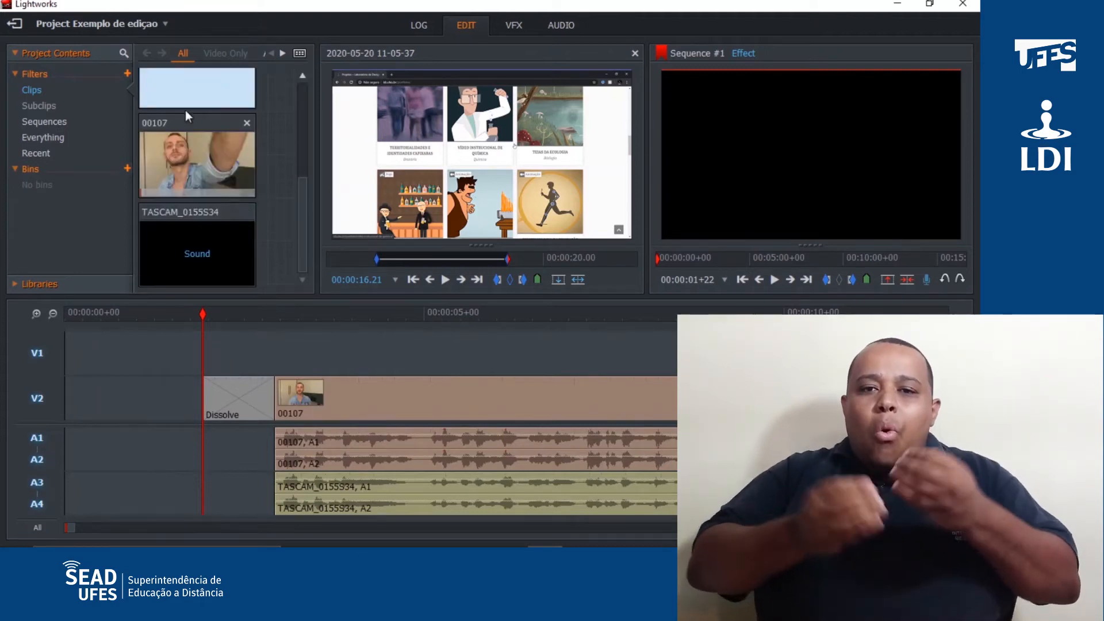
left_click_drag(185, 109, 160, 198)
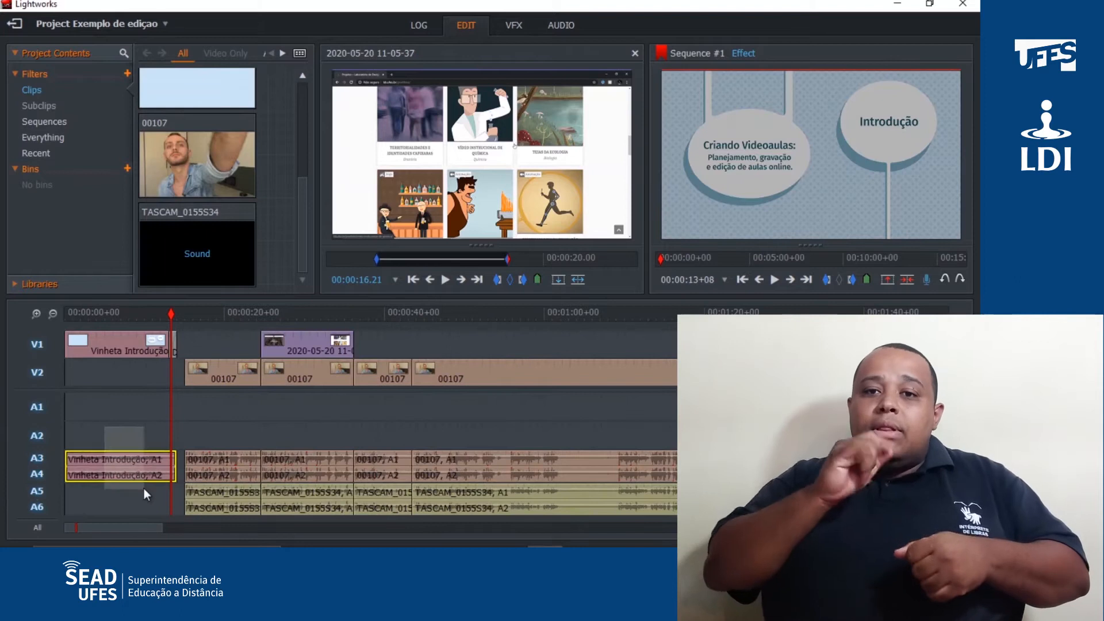
left_click_drag(144, 488, 143, 405)
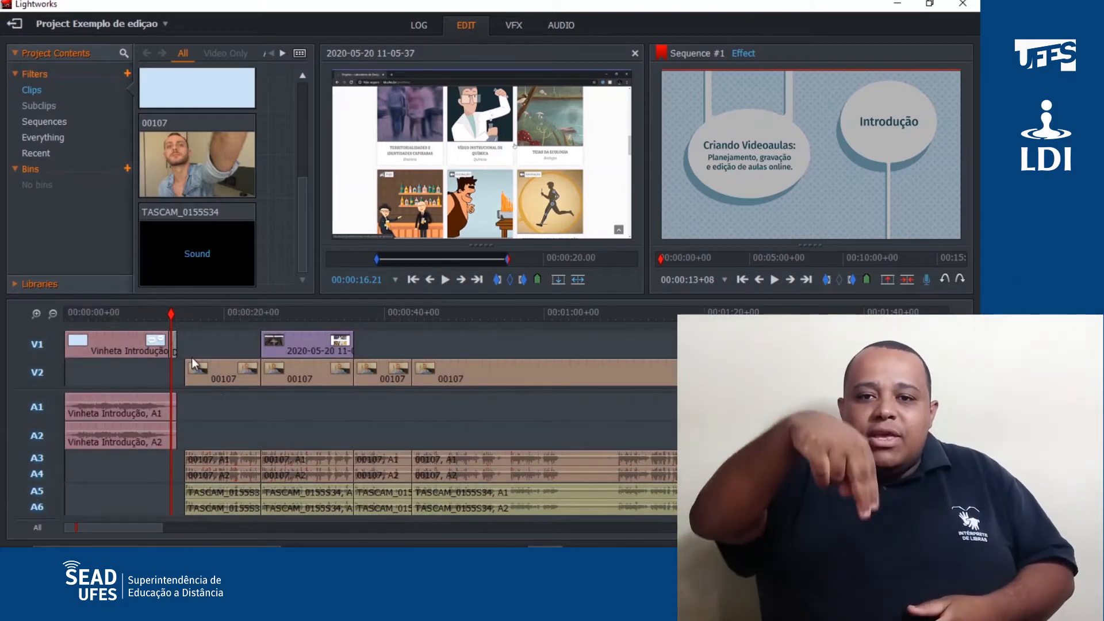
- Move all the interview clips earlier to overlap the end of Vinheta Introdução, and add a dissolve at that clip's end on V1
left_click_drag(215, 347, 651, 503)
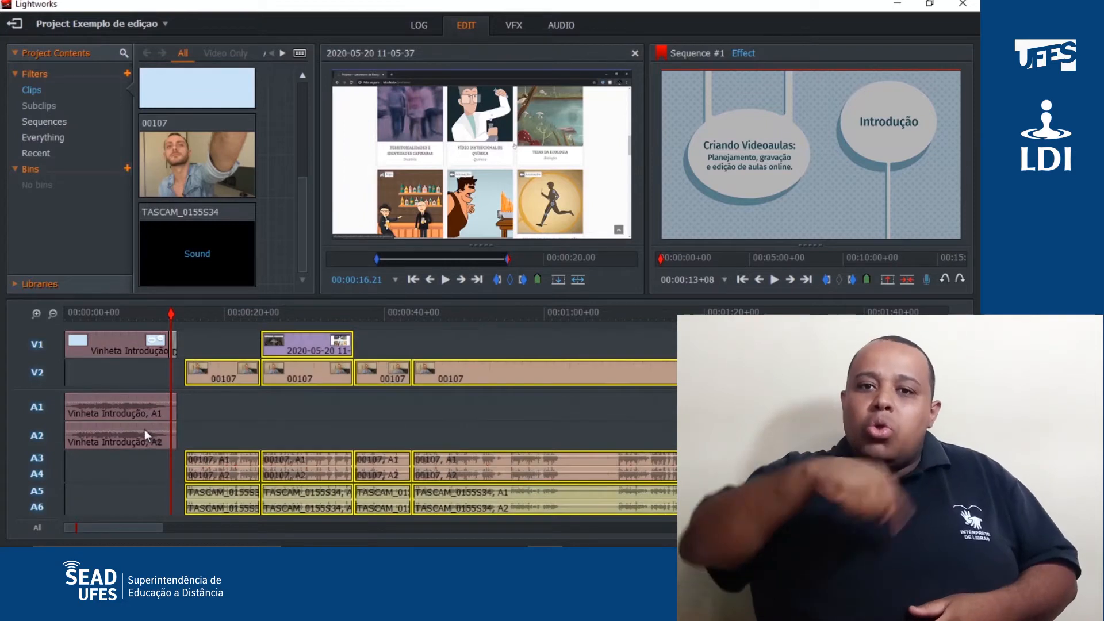
scroll(144, 429, "up", 3)
left_click_drag(484, 368, 436, 368)
- Play and scrub through the dissolve from Vinheta Introdução into the interview, and disable audio tracks A3 and A4
left_click(351, 315)
key("space")
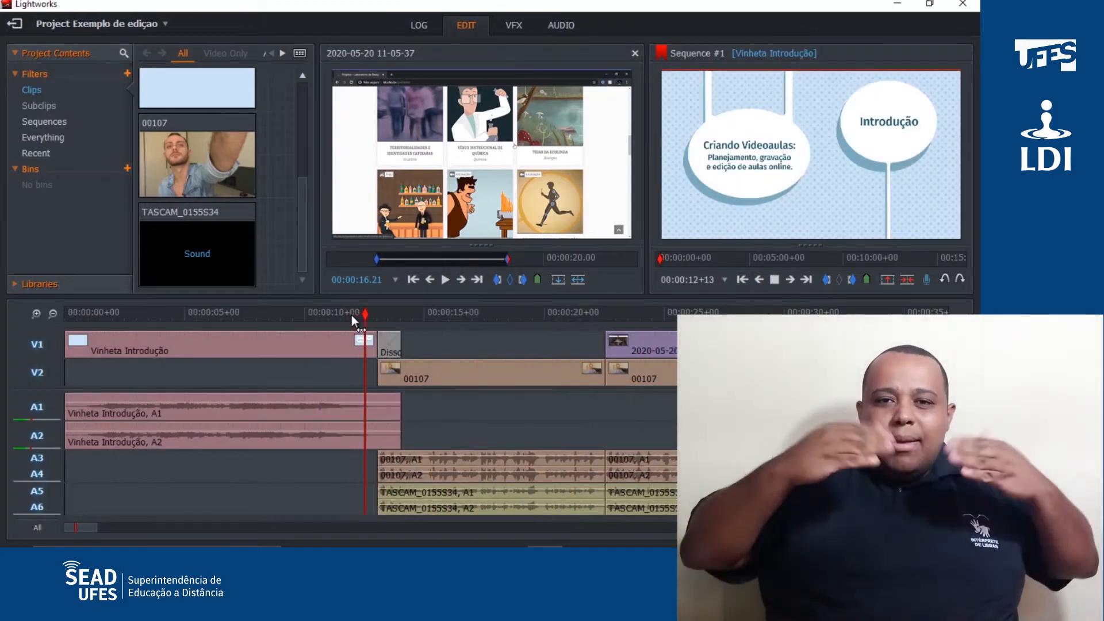
left_click(330, 313)
left_click_drag(330, 313, 427, 319)
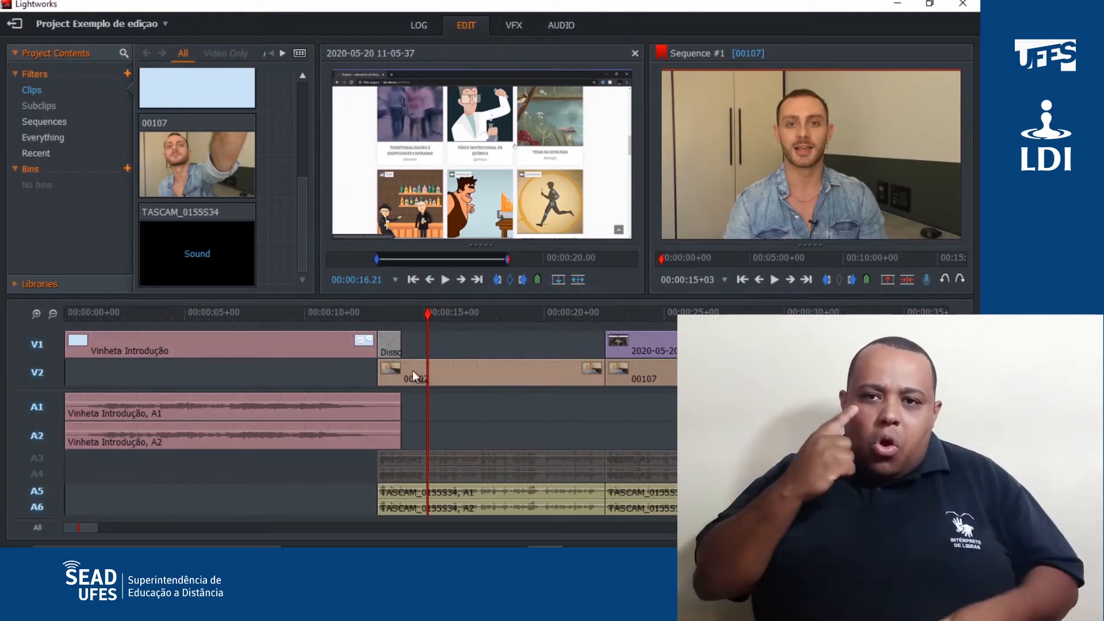
left_click_drag(371, 310, 385, 313)
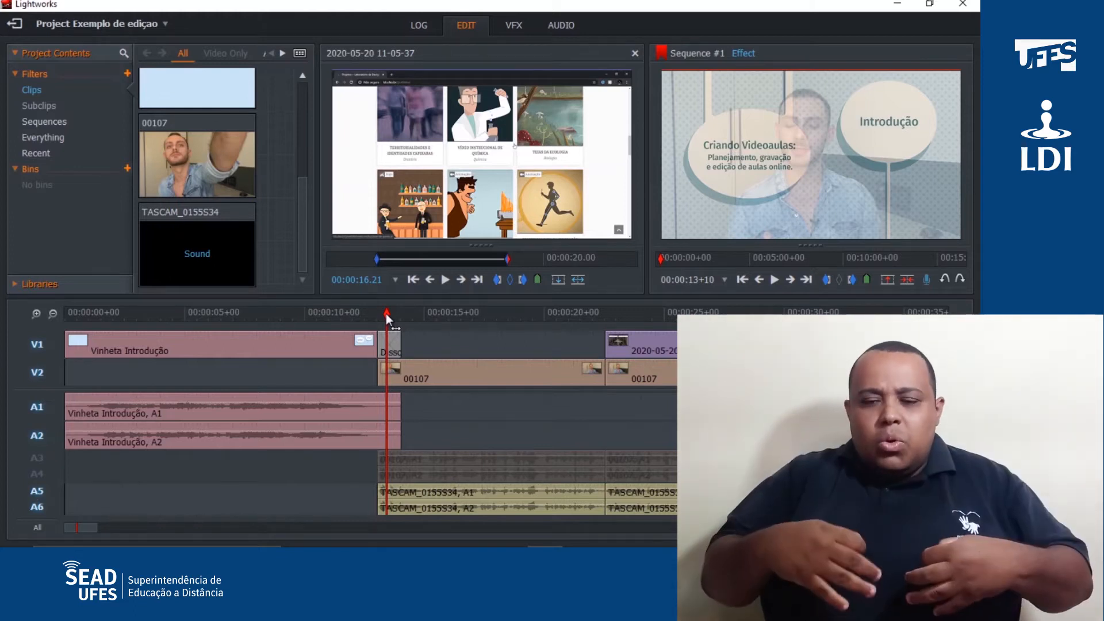
- Apply the 2D DVE effect to the last 00107 clip on V2 in the effects workspace
left_click(514, 26)
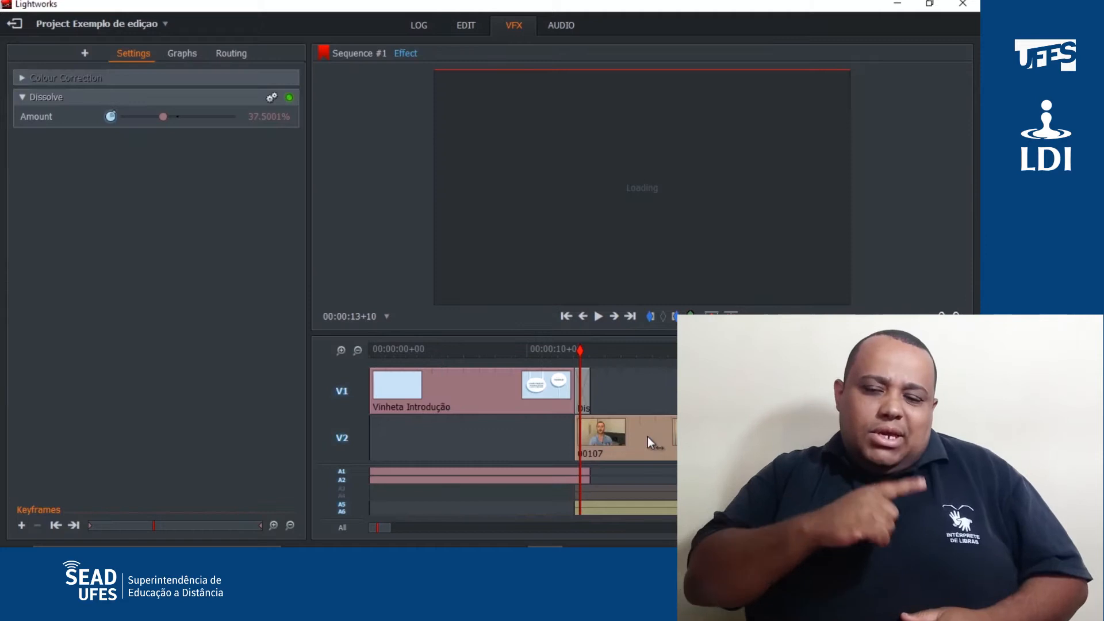
scroll(637, 435, "down", 5)
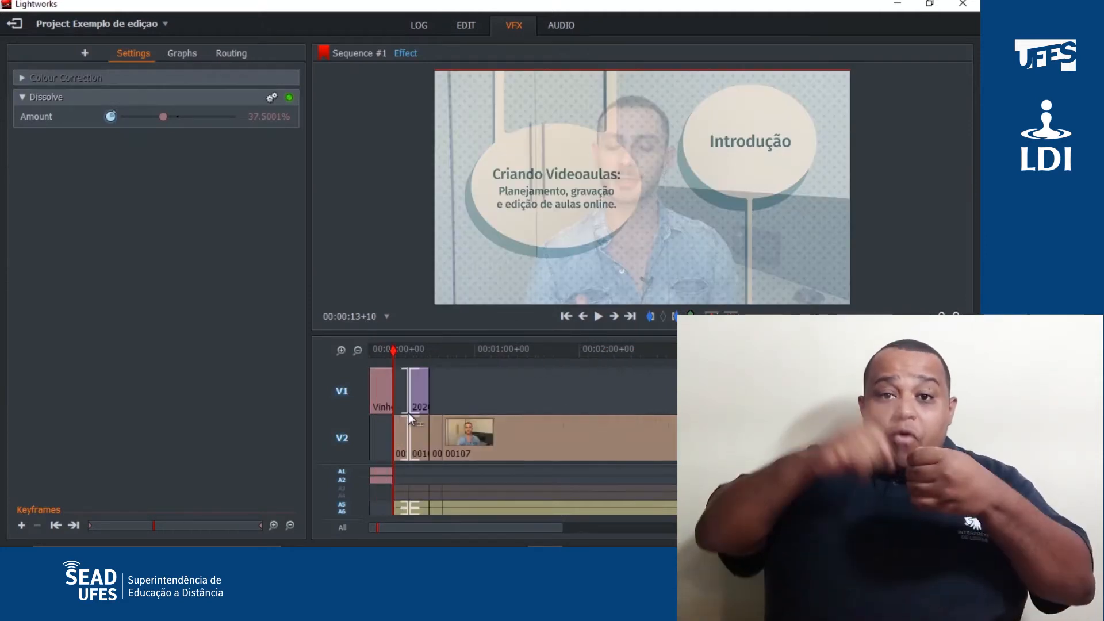
scroll(424, 386, "up", 2)
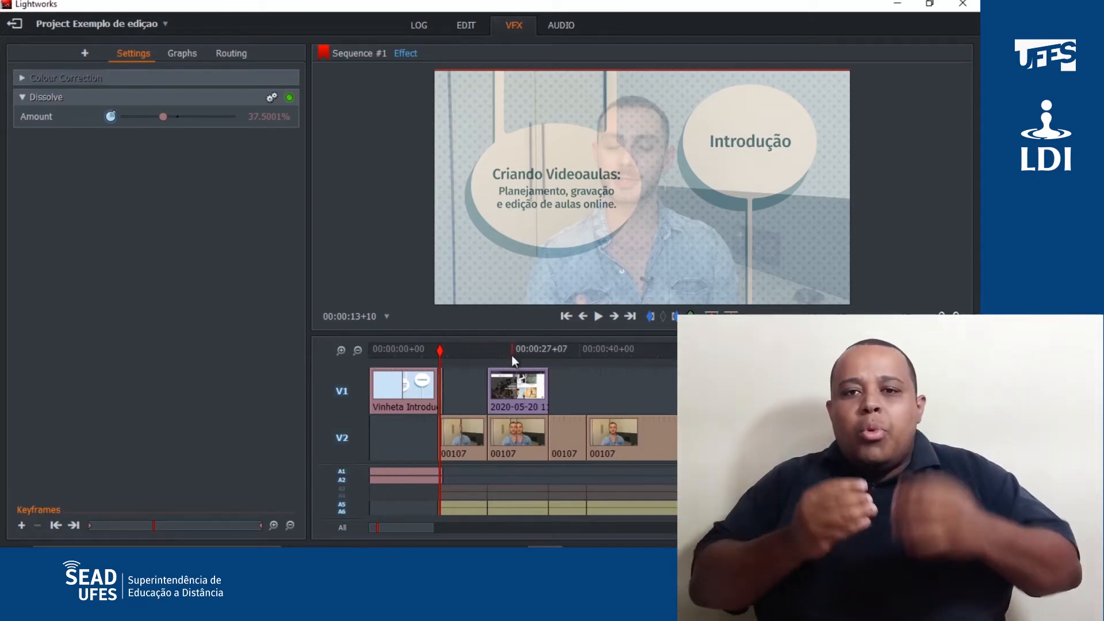
mouse_move(582, 347)
left_mouse_down()
mouse_move(569, 347)
mouse_move(601, 352)
left_mouse_up()
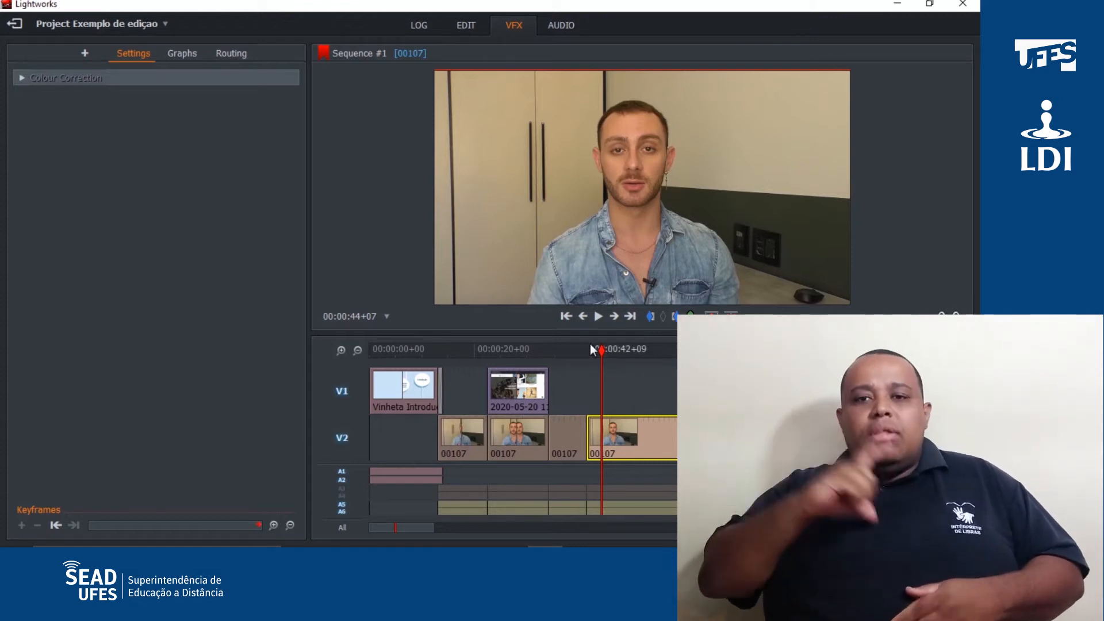
left_click(83, 54)
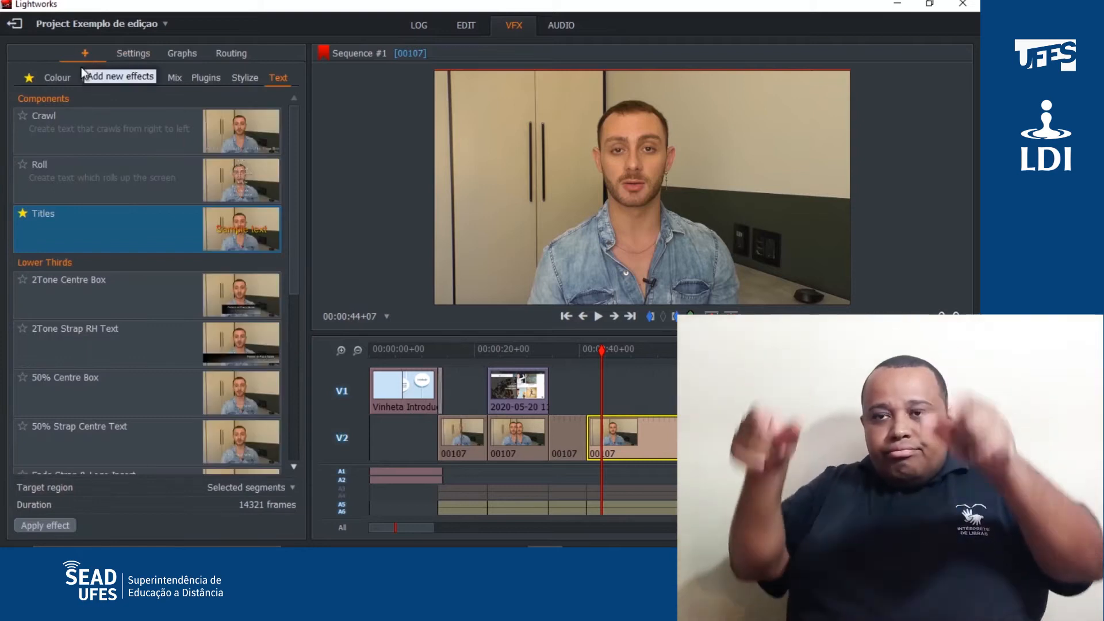
left_click(90, 77)
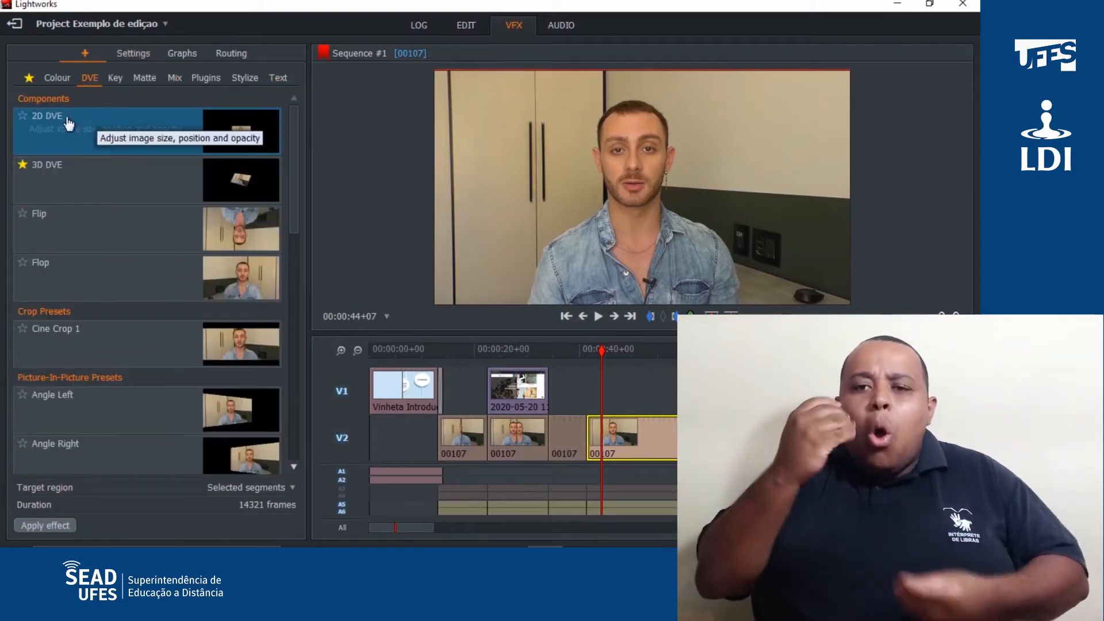
left_click_drag(55, 123, 76, 124)
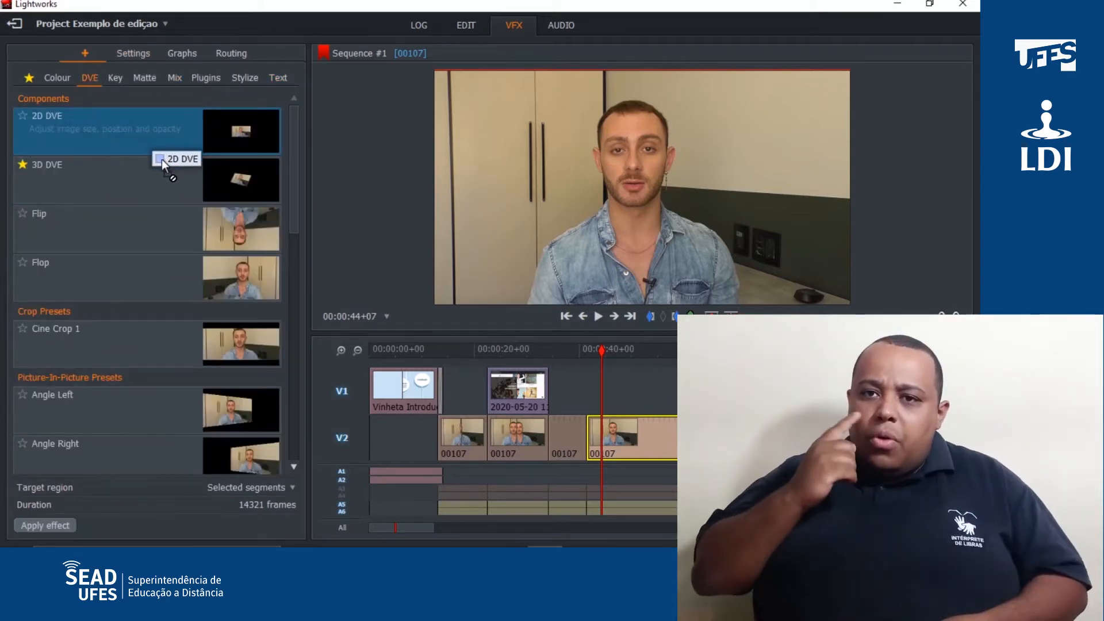
left_click_drag(199, 161, 644, 433)
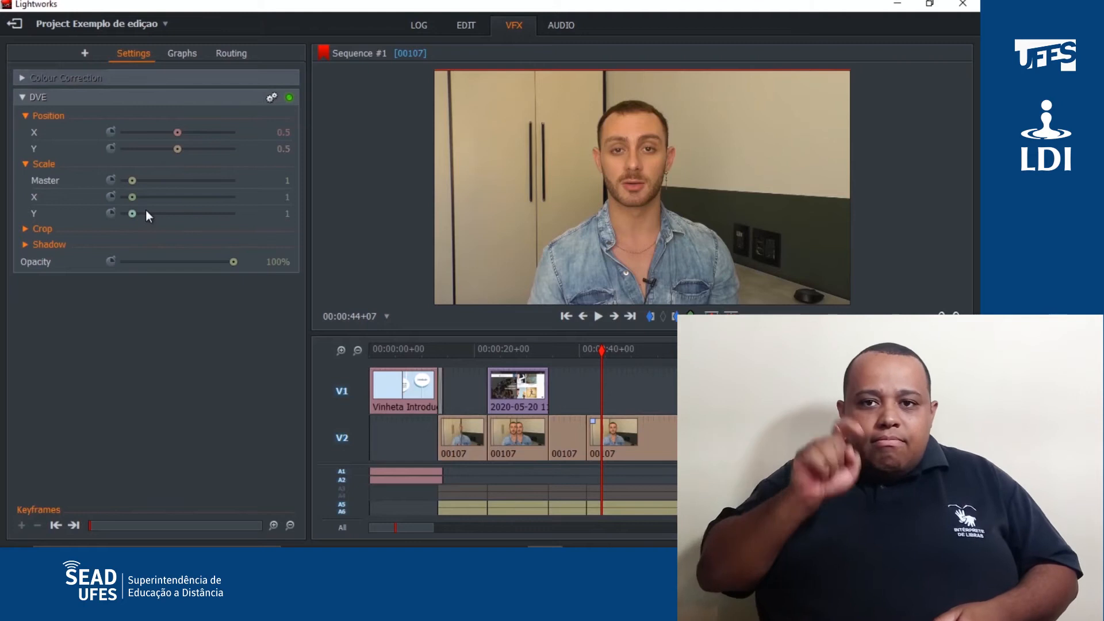
- Set the DVE position to X 0.576 and Y 0.634, and reduce its master scale to 0.833
left_click_drag(177, 131, 181, 154)
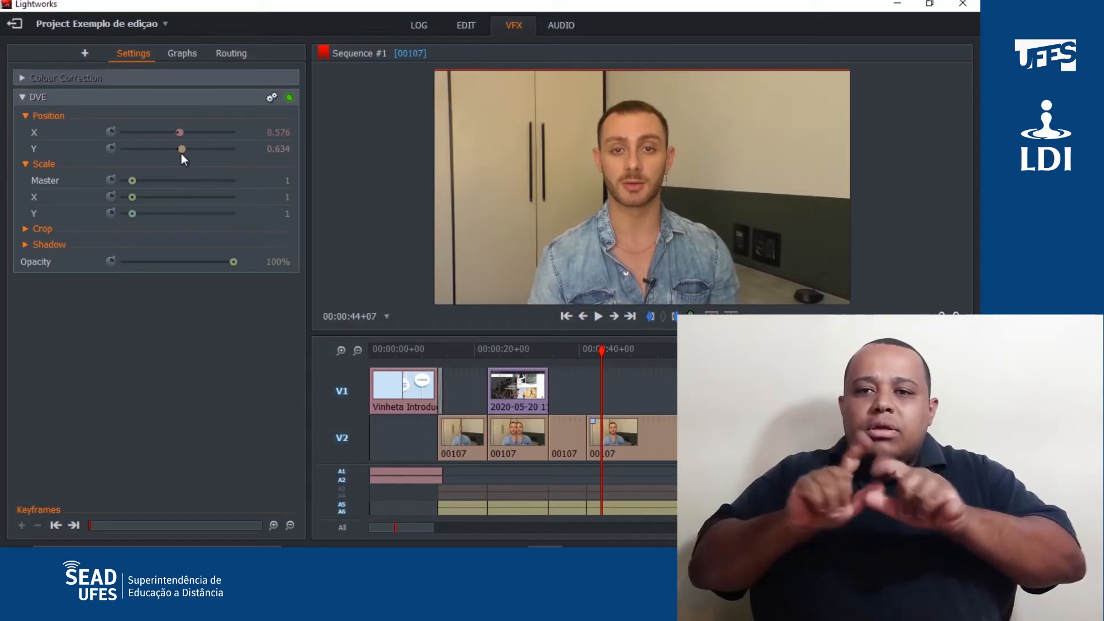
mouse_move(132, 181)
left_mouse_down()
mouse_move(174, 182)
mouse_move(120, 188)
mouse_move(130, 189)
left_mouse_up()
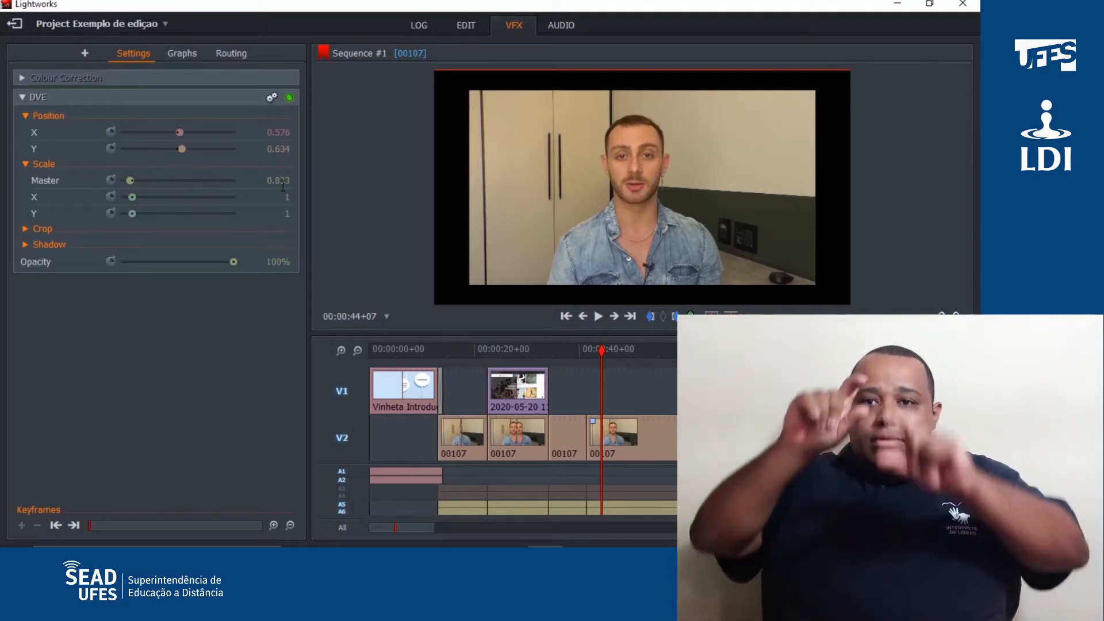
- Reset the DVE master scale to 1 and shift the interview image to X position 0.23
left_click_drag(133, 181, 147, 181)
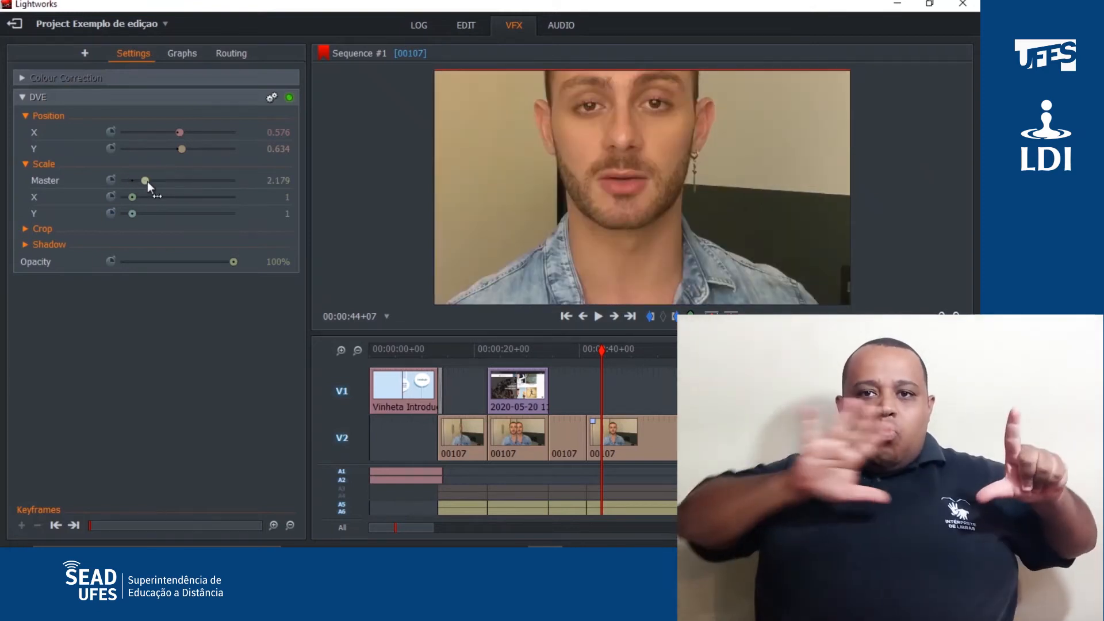
left_click_drag(148, 181, 133, 181)
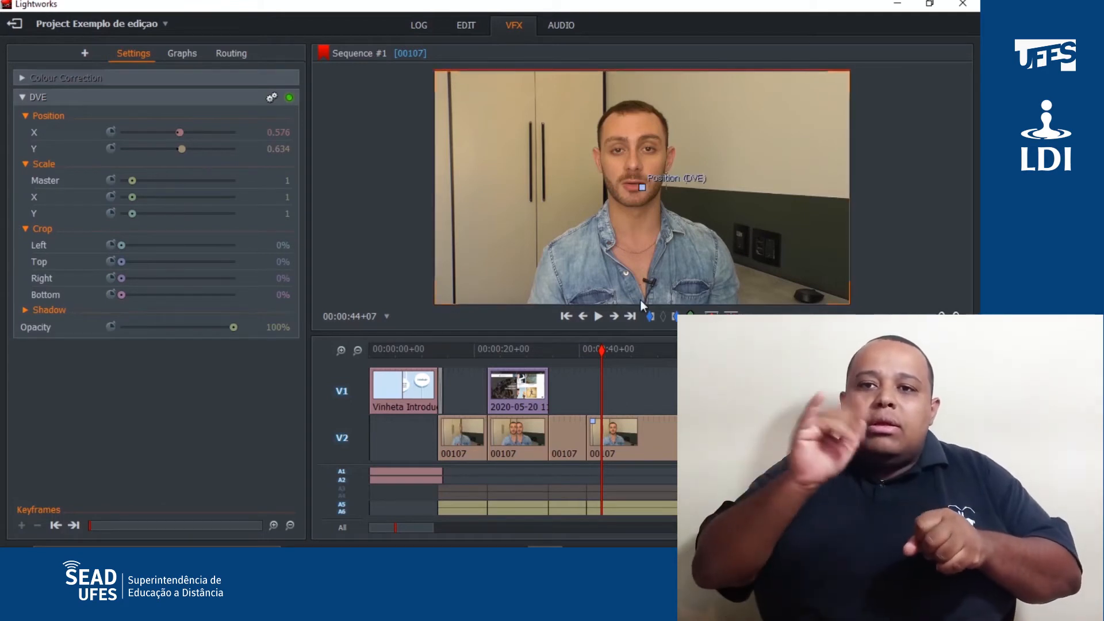
mouse_move(678, 87)
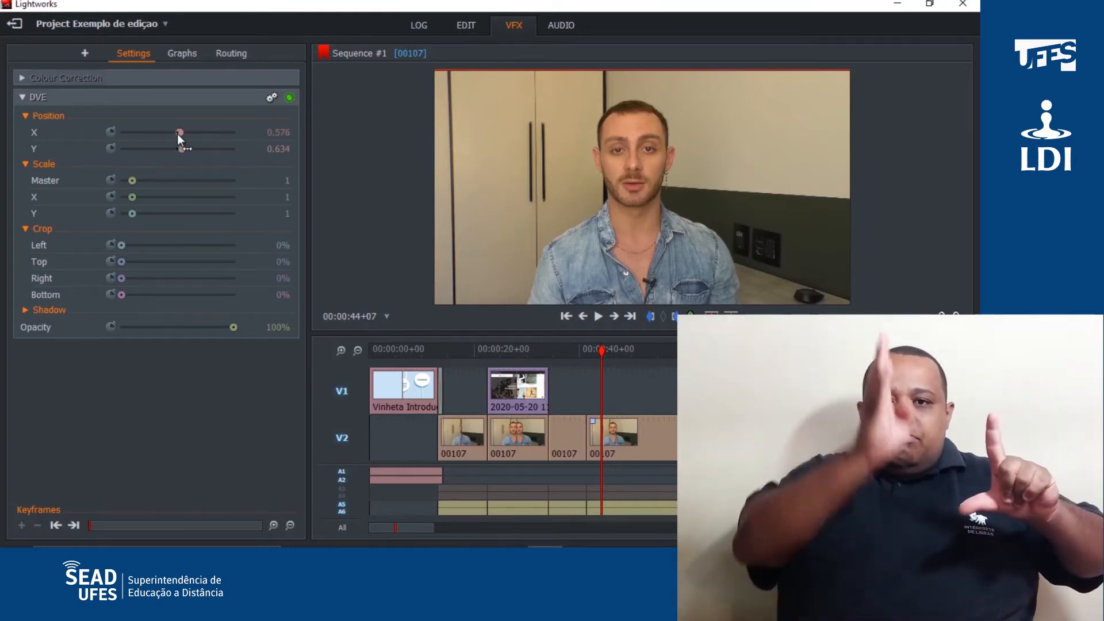
left_click_drag(177, 132, 164, 133)
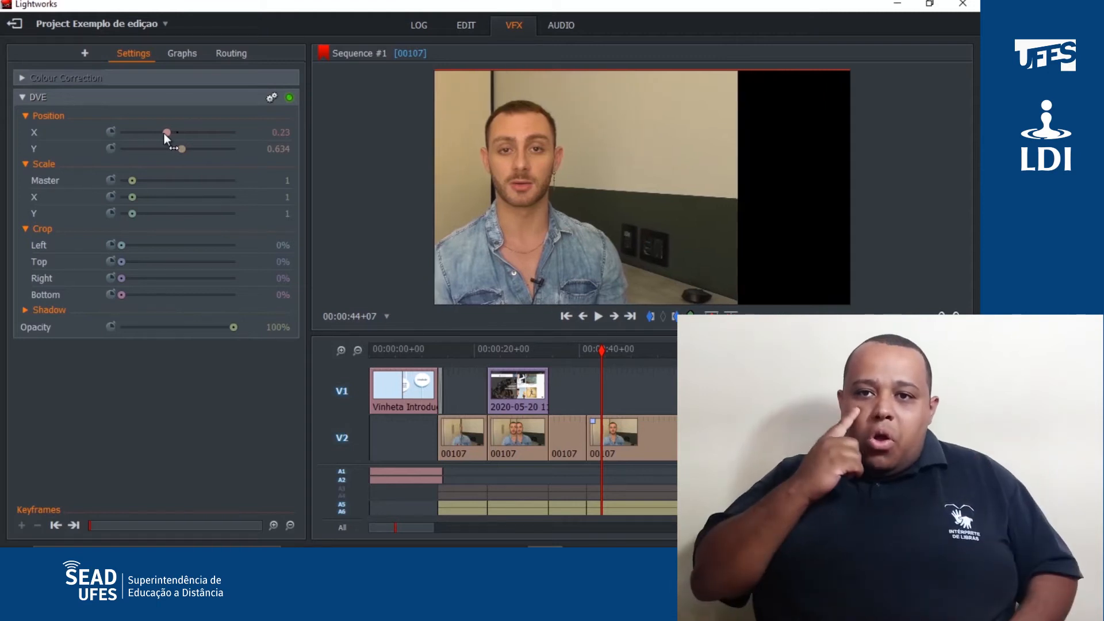
- Move the short 00107 clip from V2 onto V1 above the last interview clip and apply the 2D DVE effect to it
left_click_drag(572, 434, 602, 388)
left_click_drag(601, 391, 596, 391)
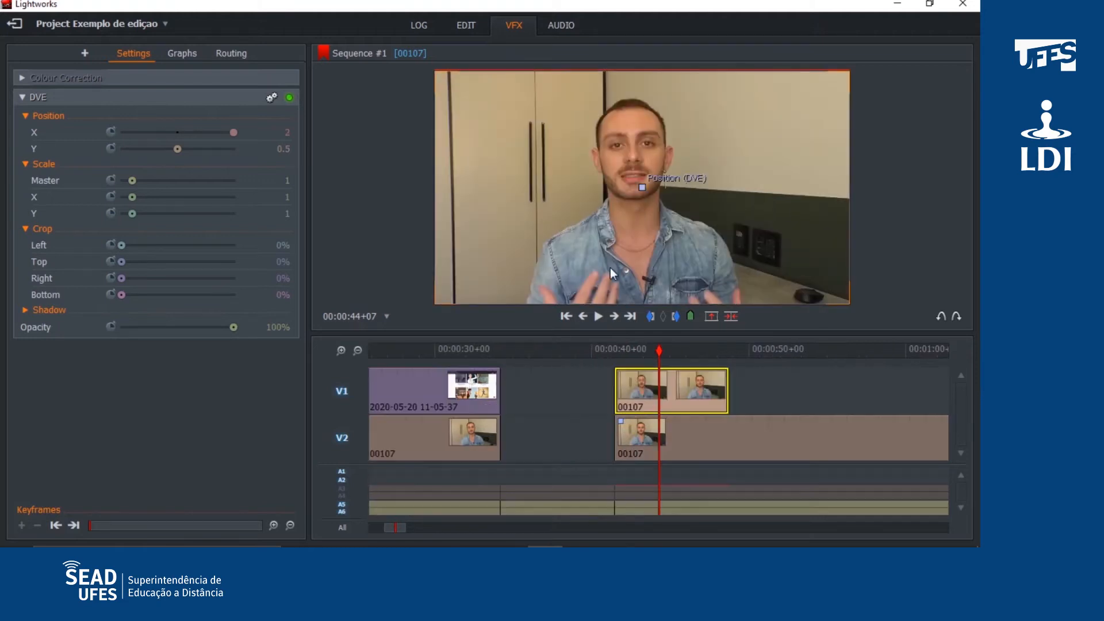
left_click(681, 406)
left_click(86, 54)
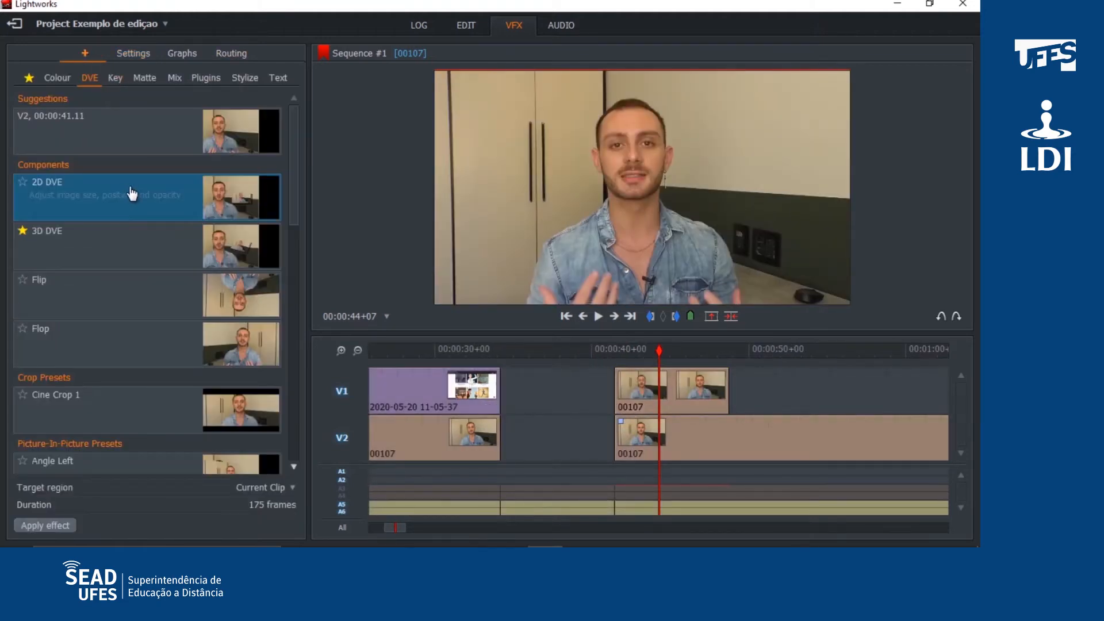
left_click_drag(448, 289, 678, 371)
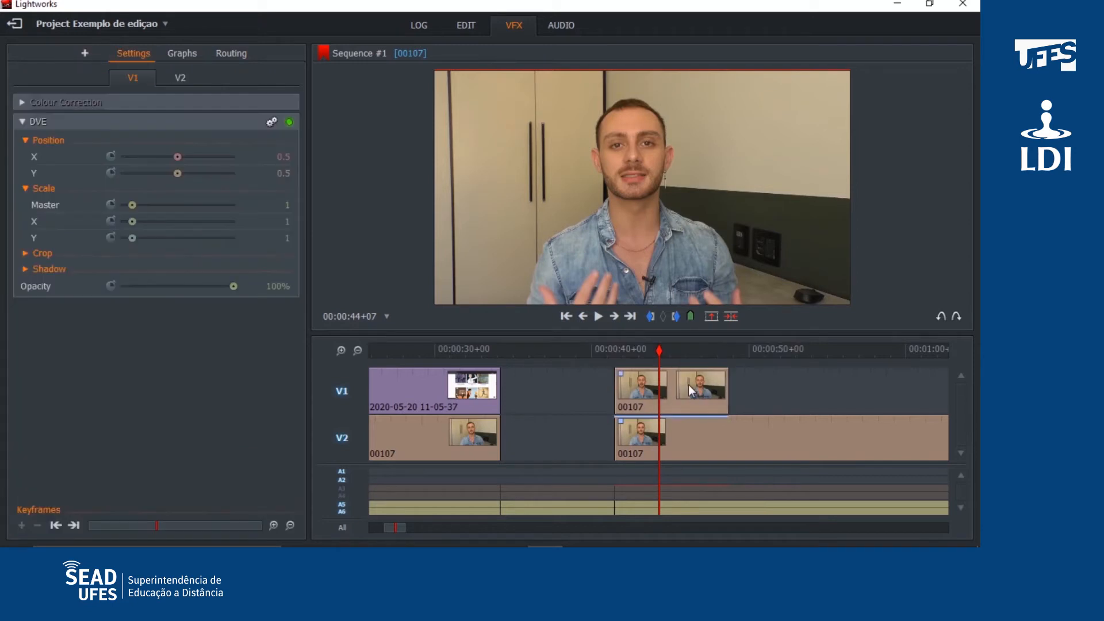
- Set the V1 clip's DVE position to X 0.769 and Y 0.711, and crop its left side by 19.8%
mouse_move(178, 175)
left_mouse_down()
mouse_move(175, 160)
mouse_move(206, 164)
mouse_move(187, 166)
left_mouse_up()
left_click(174, 157)
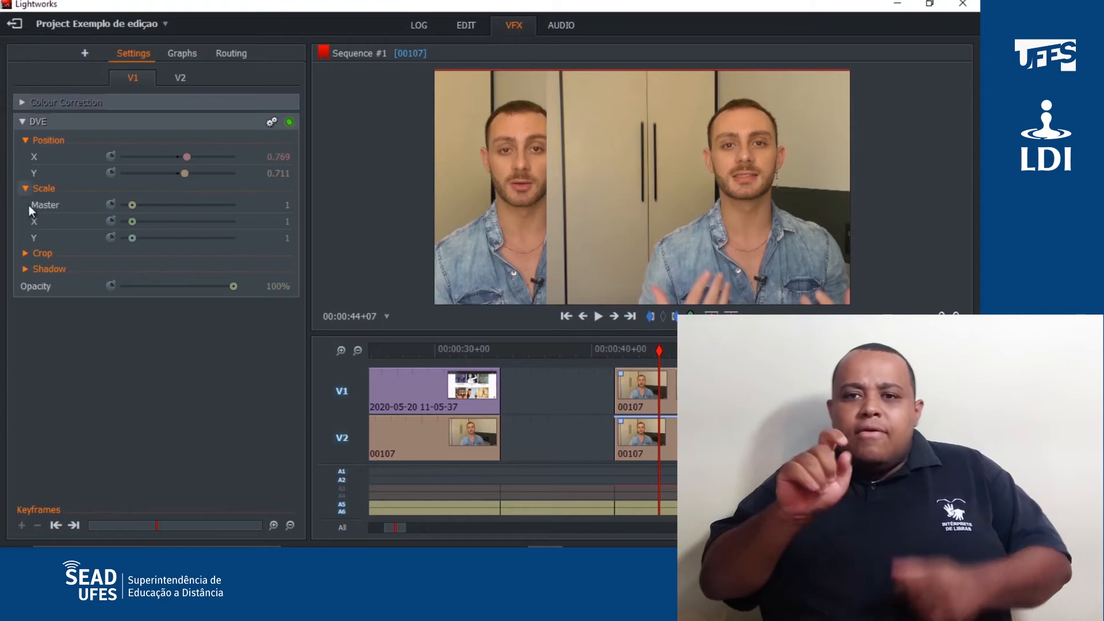
left_click(23, 258)
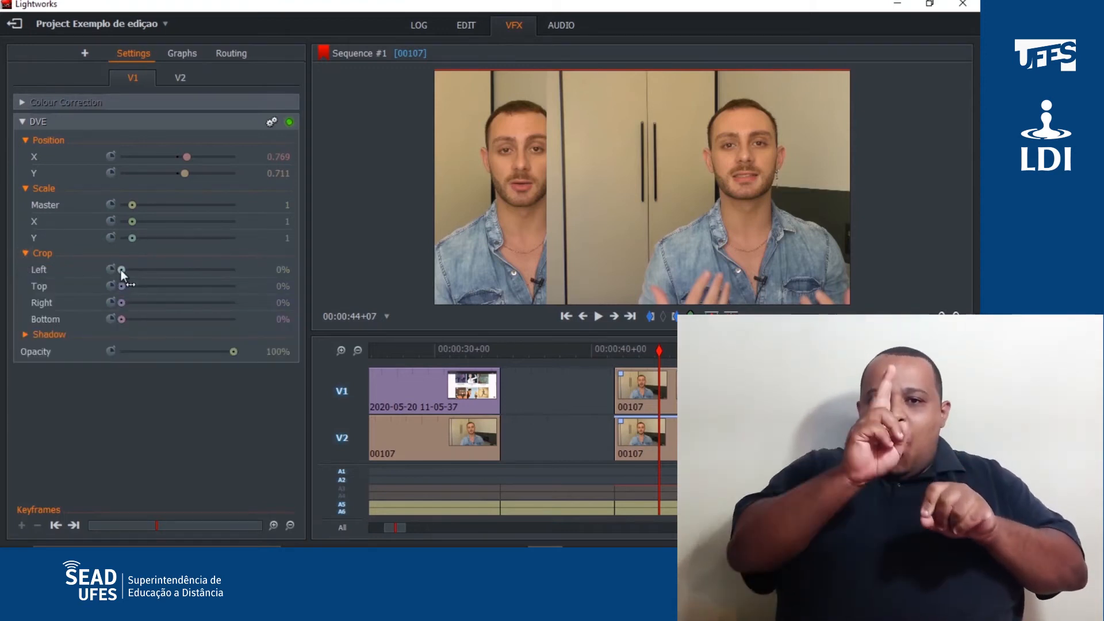
left_click_drag(120, 271, 143, 275)
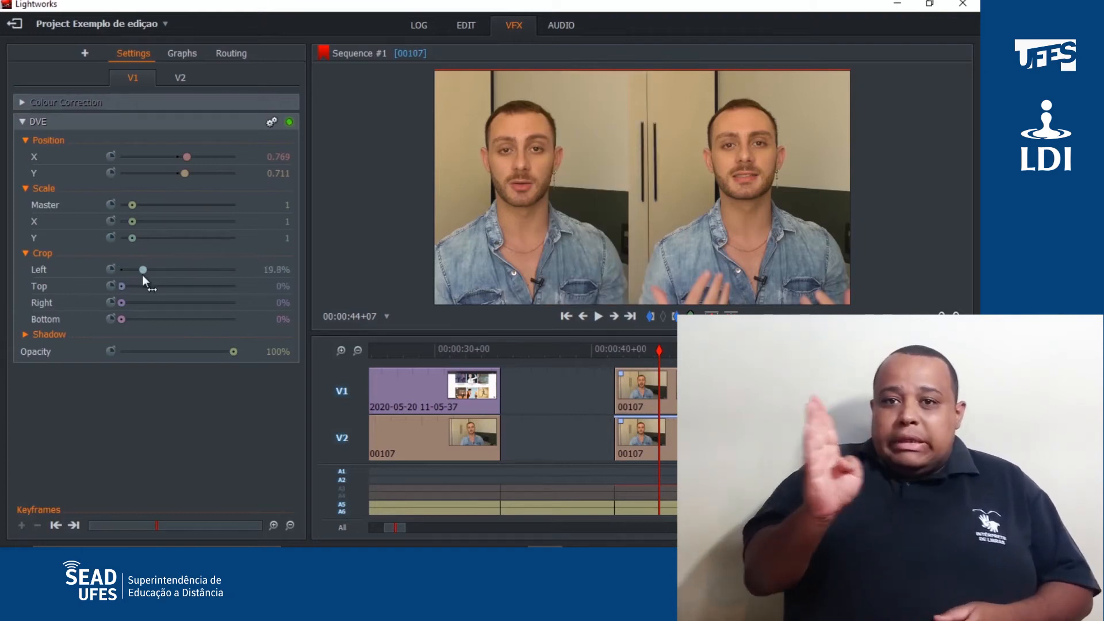
- Undo the split-screen arrangement and DVE edits on the interview clips, and switch to the audio workspace
mouse_move(733, 215)
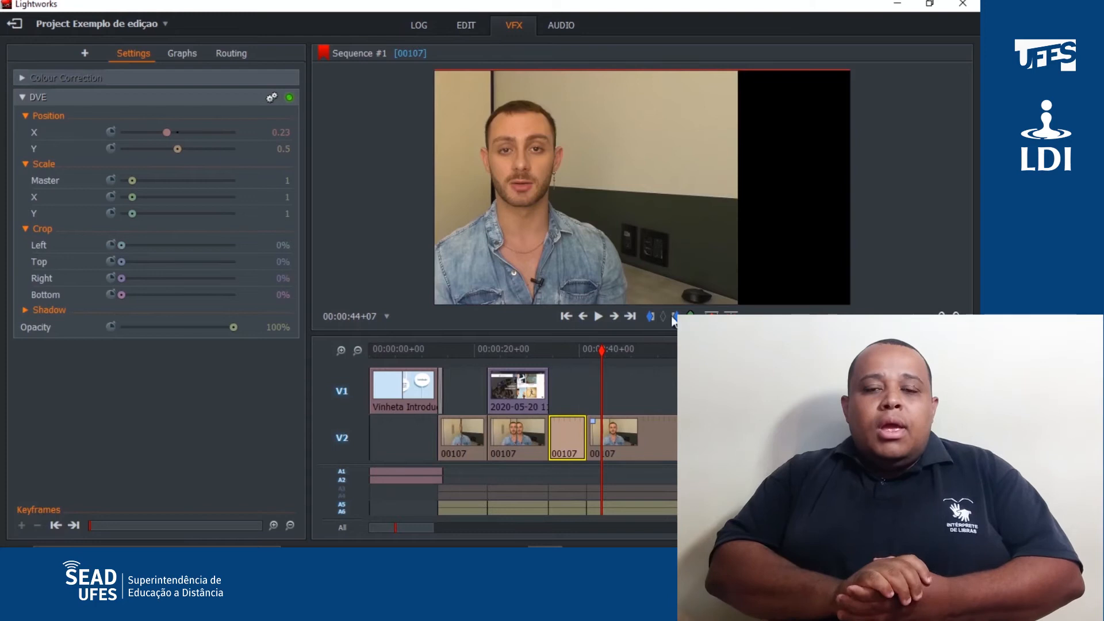
scroll(578, 436, "up", 3)
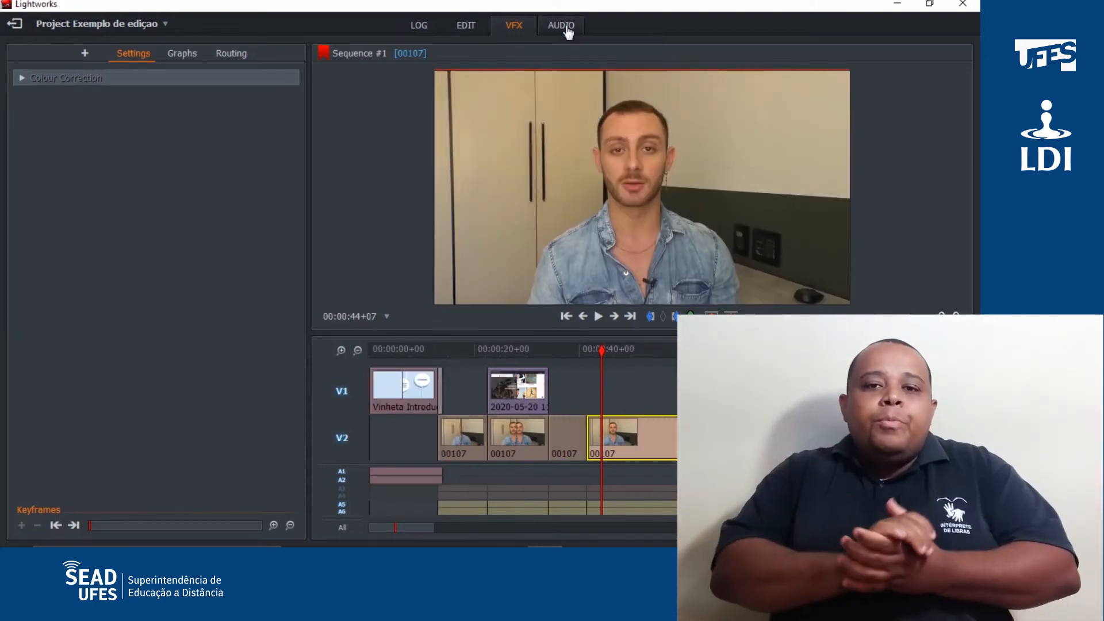
left_click(561, 25)
scroll(95, 406, "up", 3)
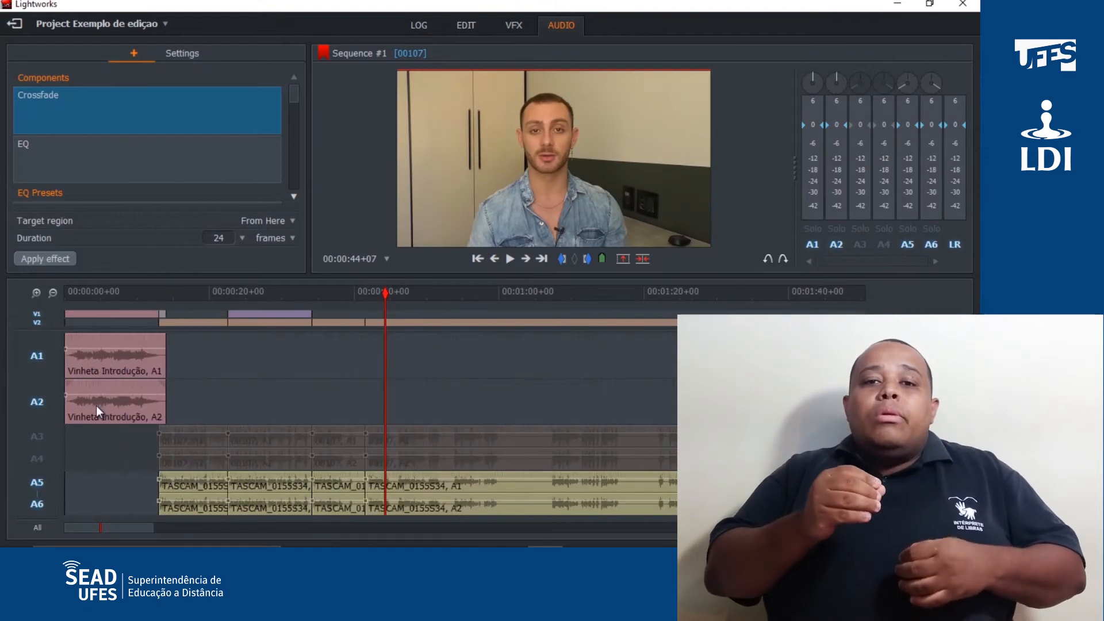
- Add a 24-frame Crossfade at the start of the TASCAM audio on A5 and A6, and play the transition
left_click(107, 447)
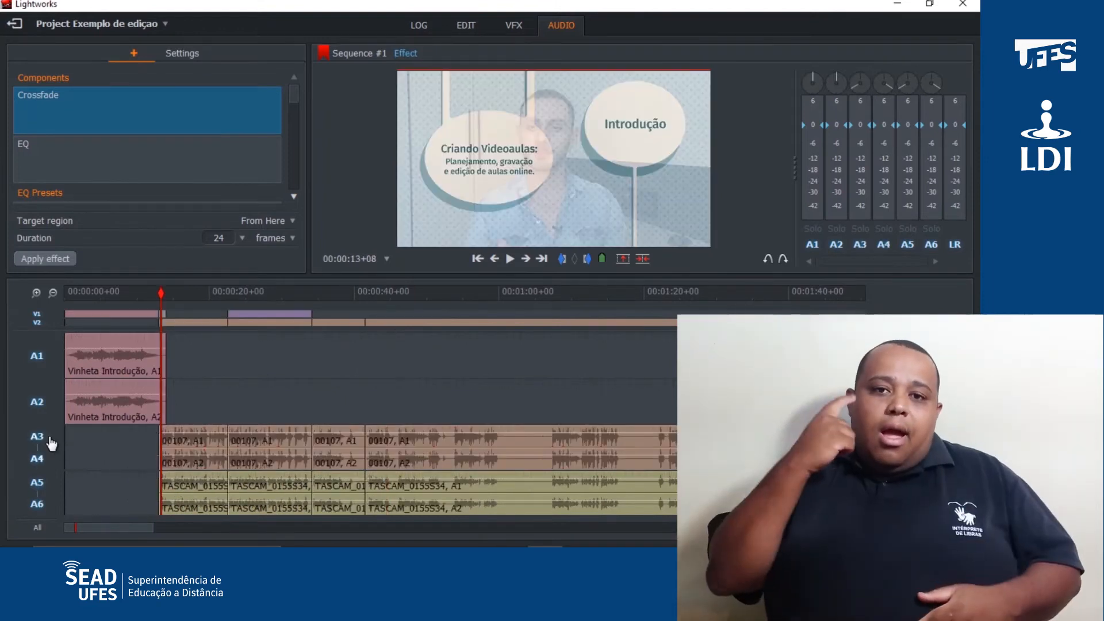
left_click(52, 443)
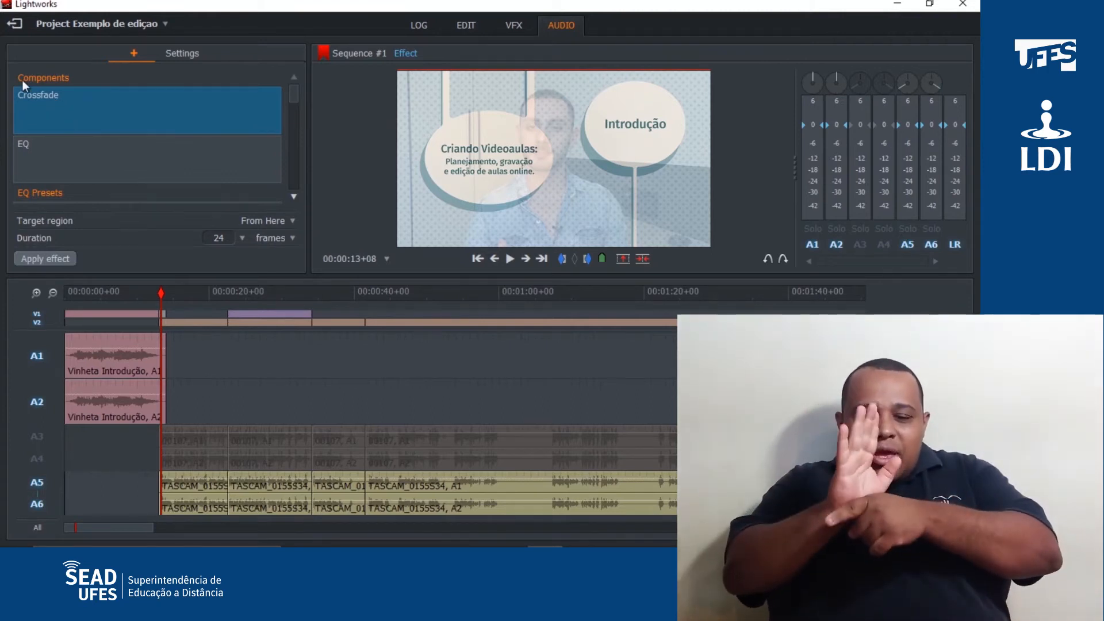
mouse_move(55, 103)
left_mouse_down()
mouse_move(170, 384)
mouse_move(157, 494)
left_mouse_up()
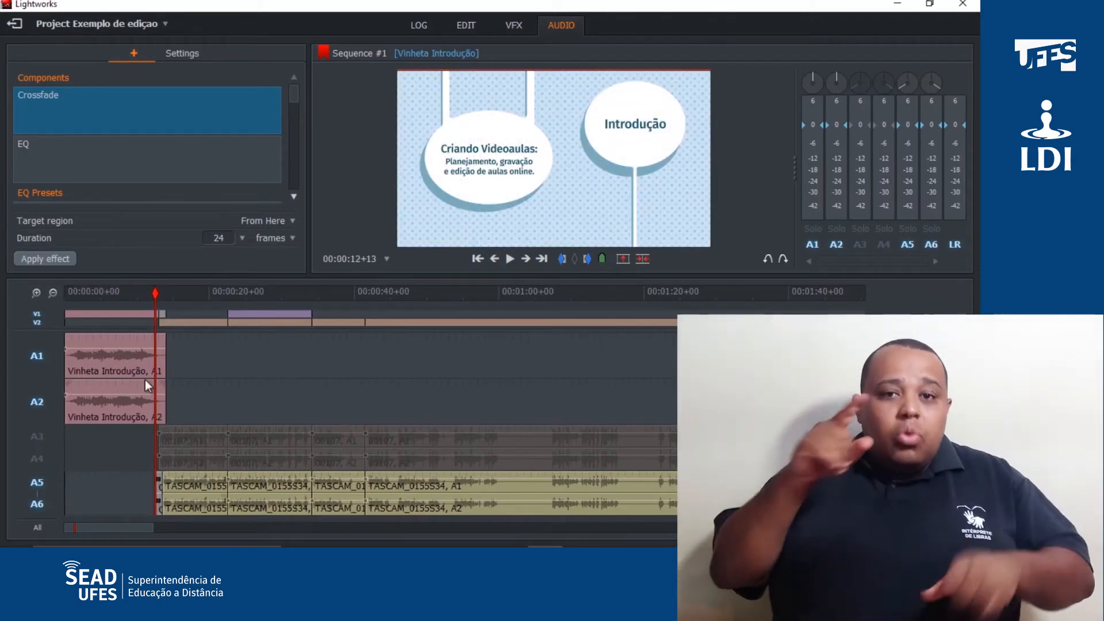
key("space")
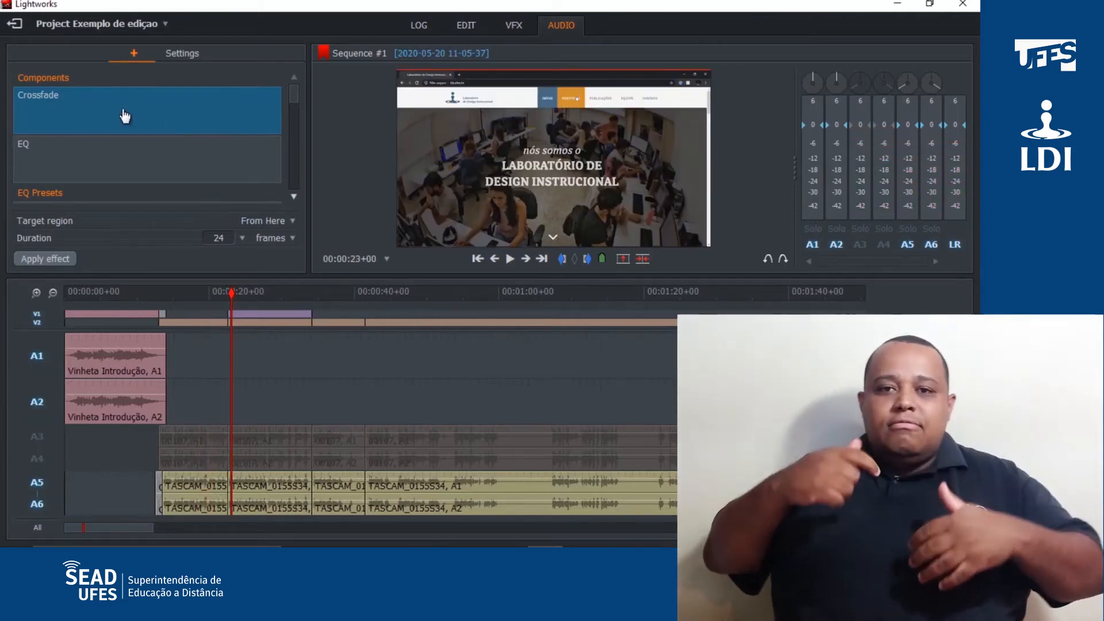
- Add a 24-frame Crossfade at the cut before the last TASCAM clip on A5 and A6, and return the playhead to the TASCAM audio's start
left_click_drag(141, 119, 368, 505)
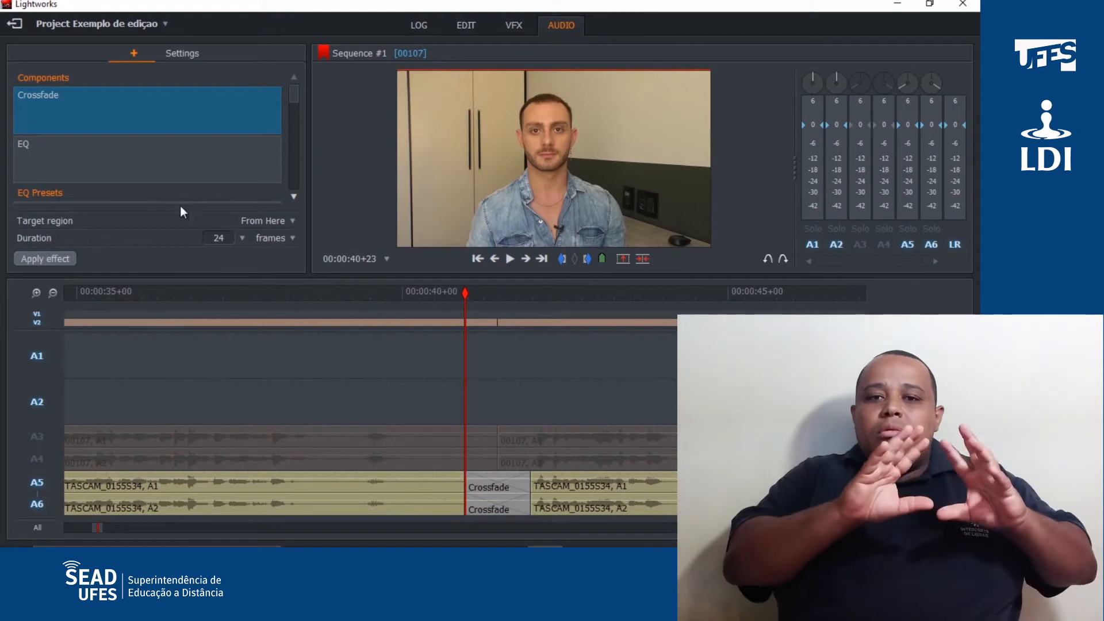
scroll(286, 361, "down", 5)
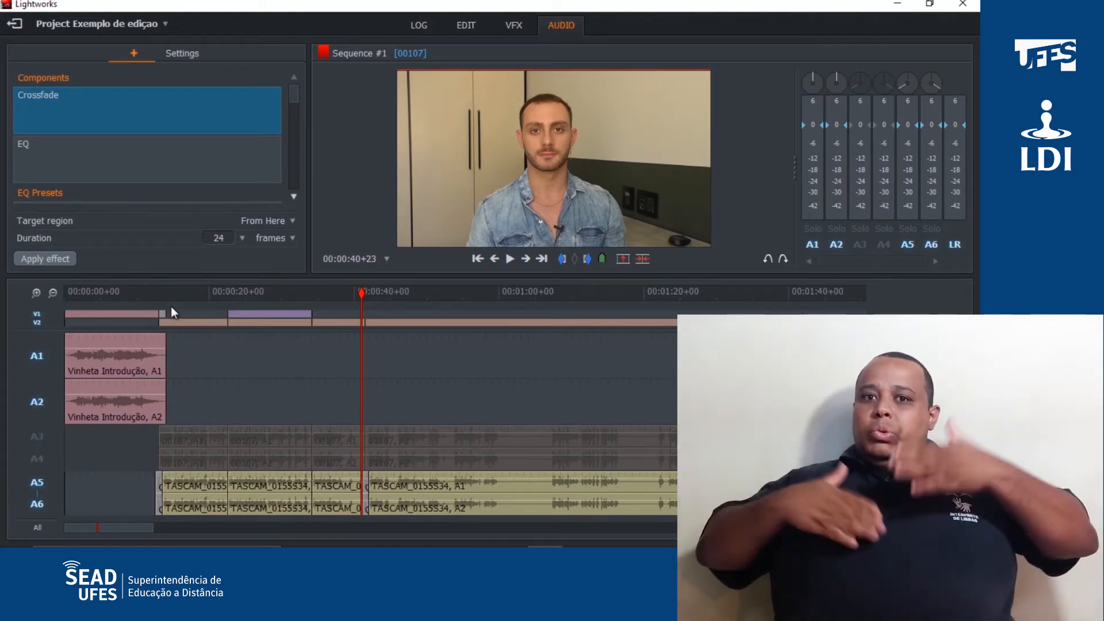
left_click(158, 295)
left_click(157, 297)
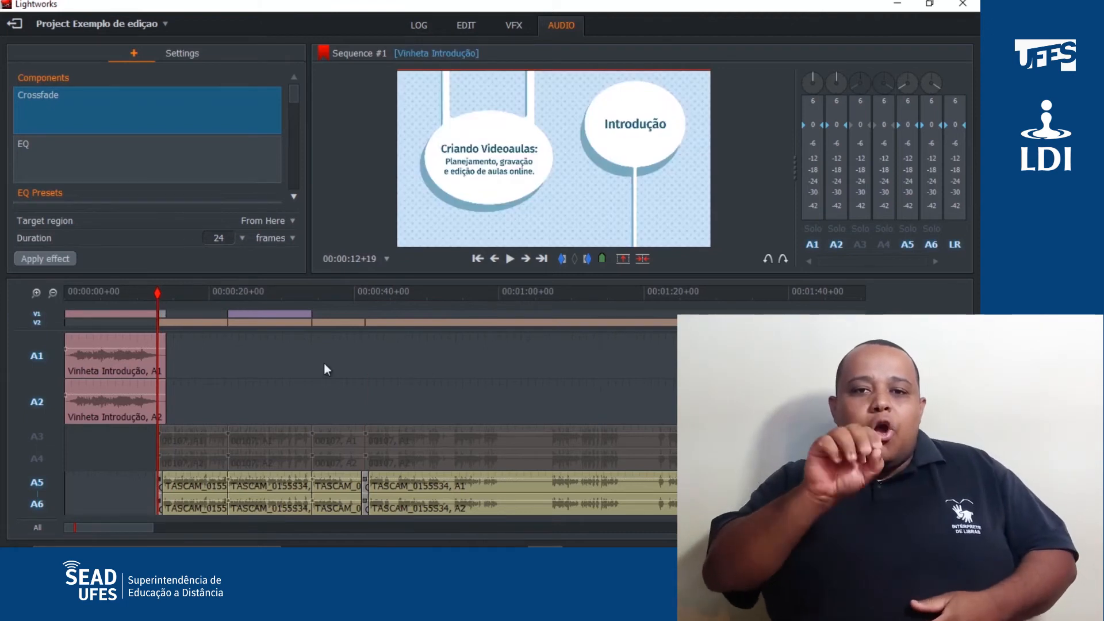
- Add a Crossfade at the very end of the last TASCAM clip on A5 and A6
scroll(414, 402, "down", 5)
left_click(567, 291)
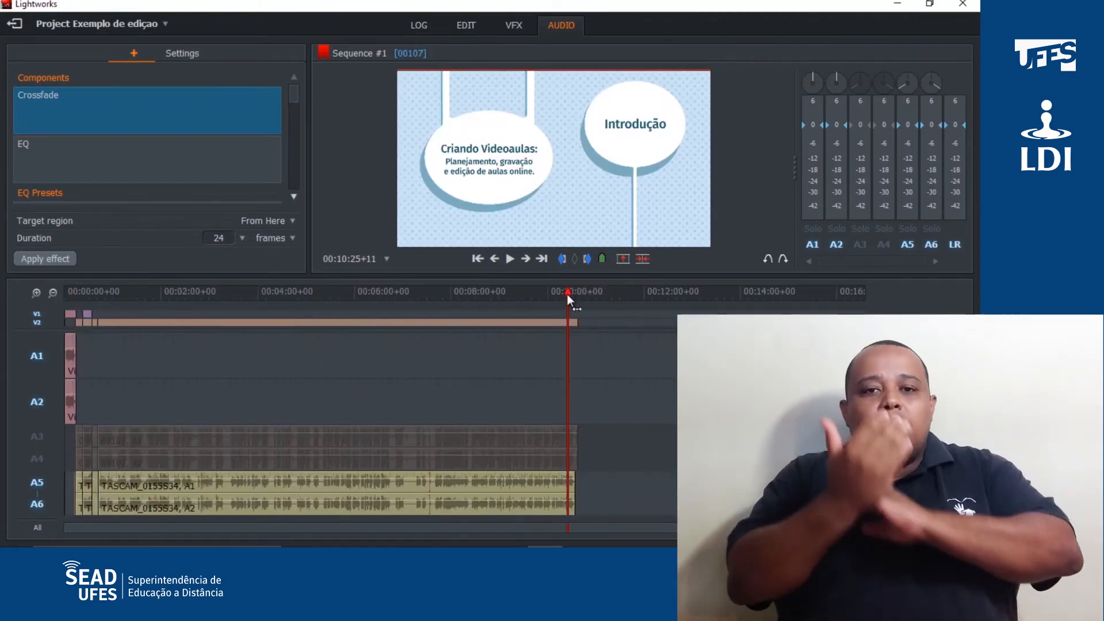
scroll(565, 322, "up", 8)
scroll(561, 357, "down", 3)
left_click_drag(81, 123, 648, 499)
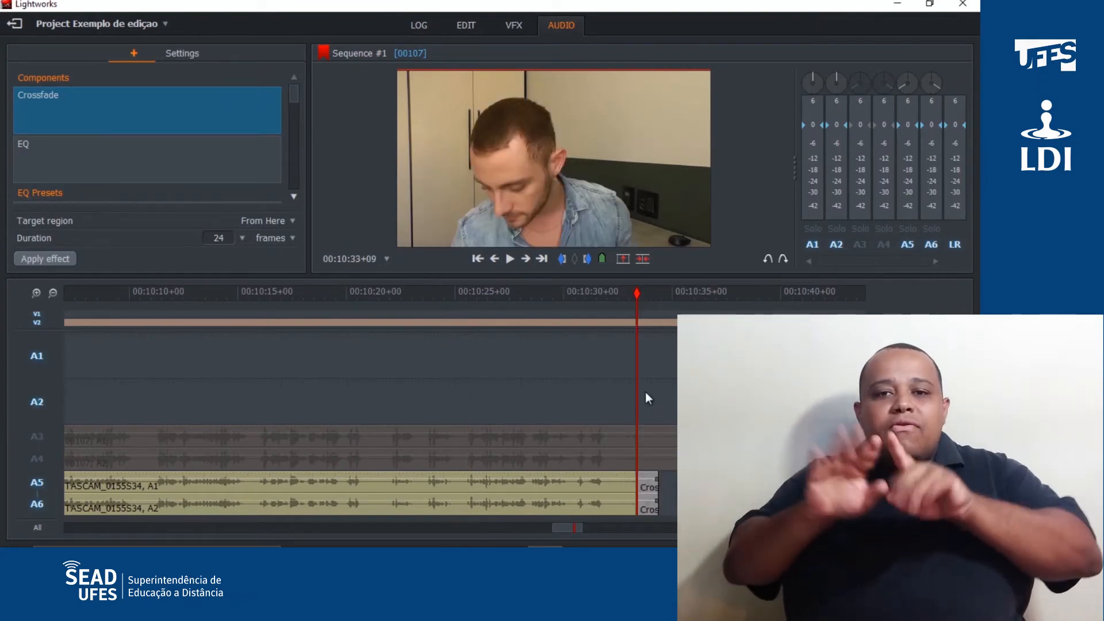
- Enable audio tracks A3 and A4 in place of A5 and A6, and play the interview from 00:01:03+10
scroll(644, 388, "down", 3)
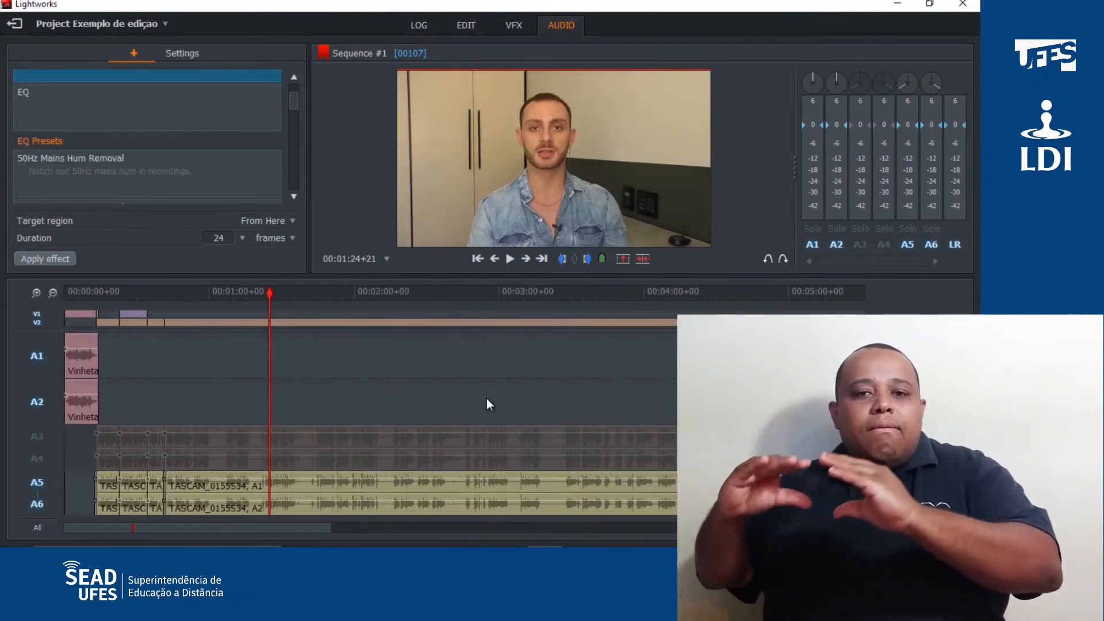
left_click(142, 398)
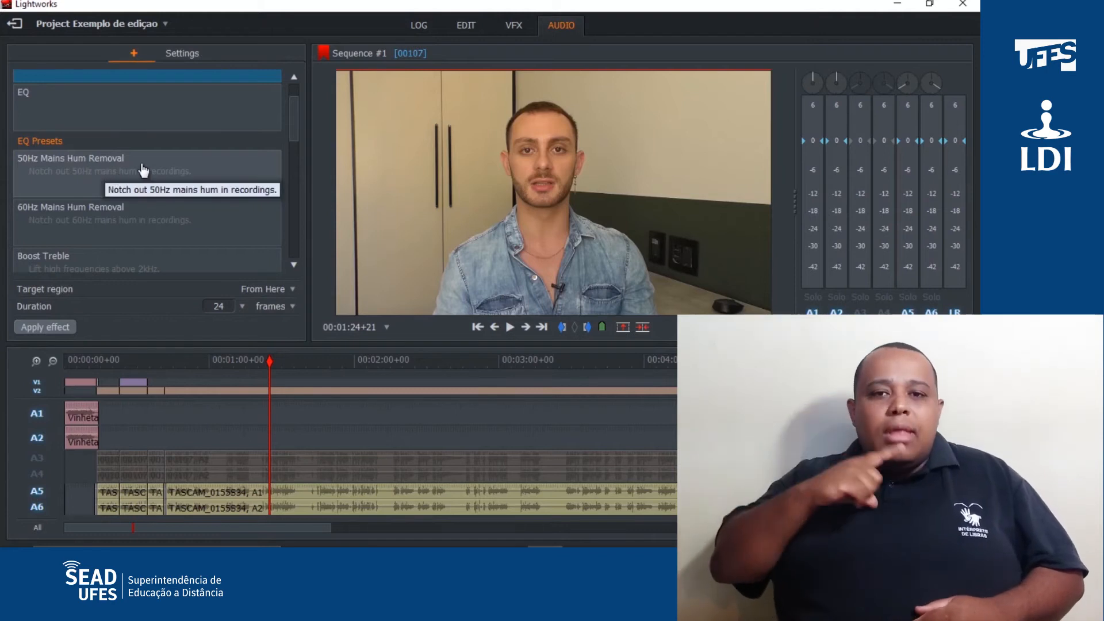
scroll(148, 184, "down", 1)
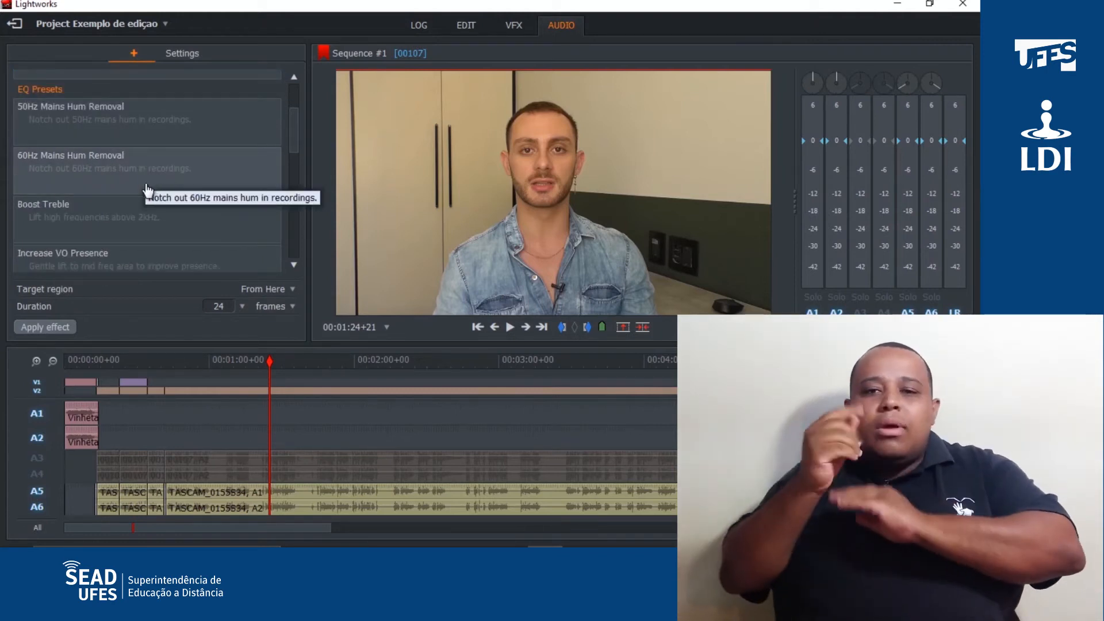
left_click(35, 475)
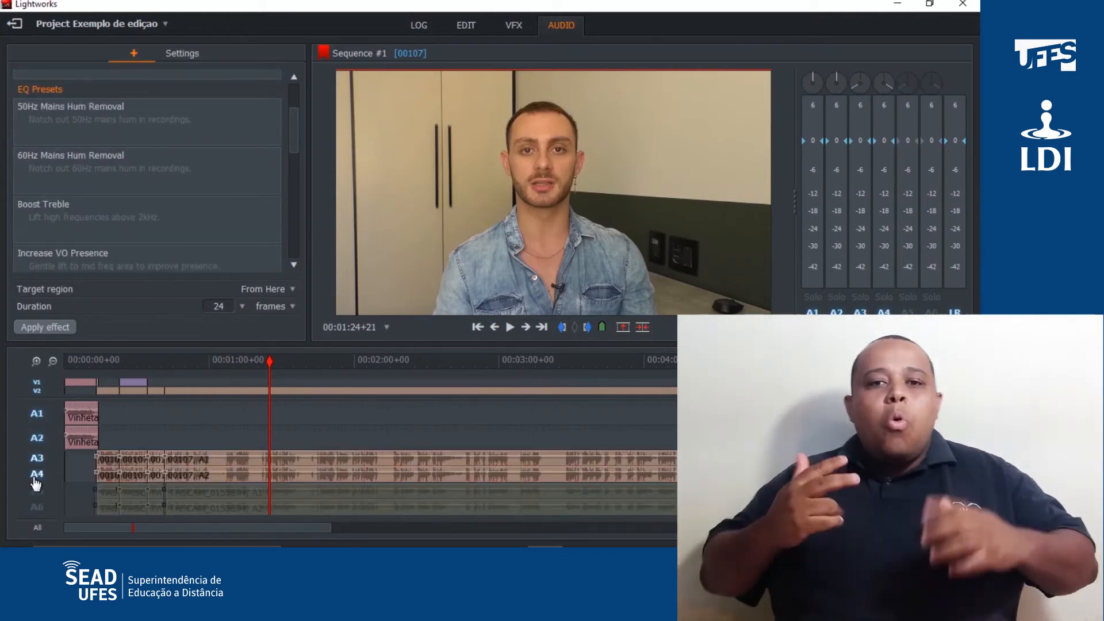
left_click(205, 364)
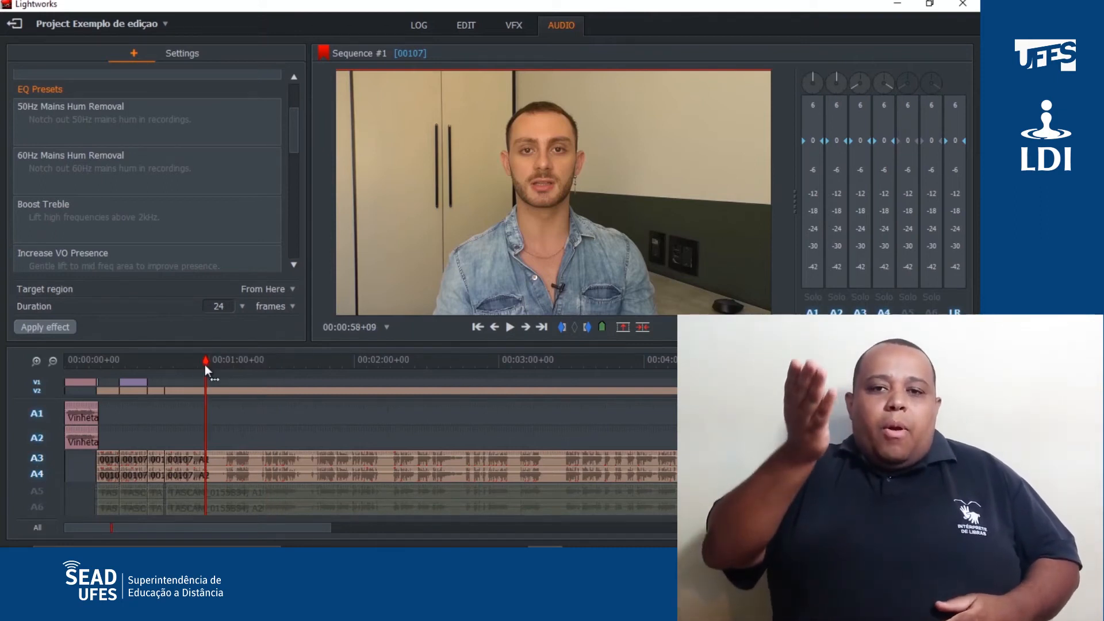
left_click(216, 365)
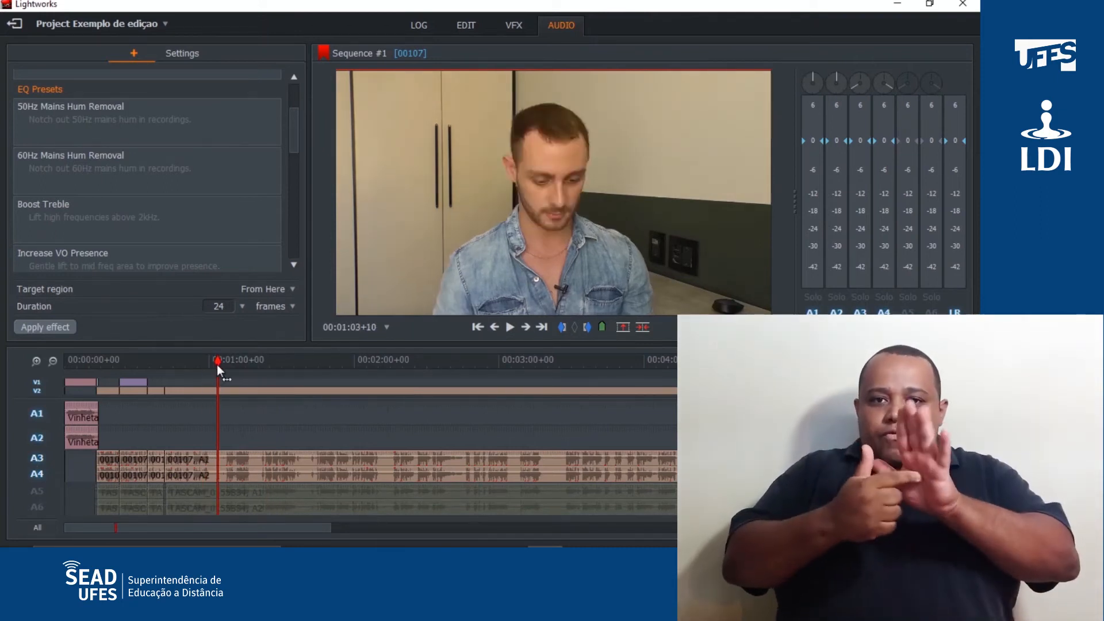
key("space")
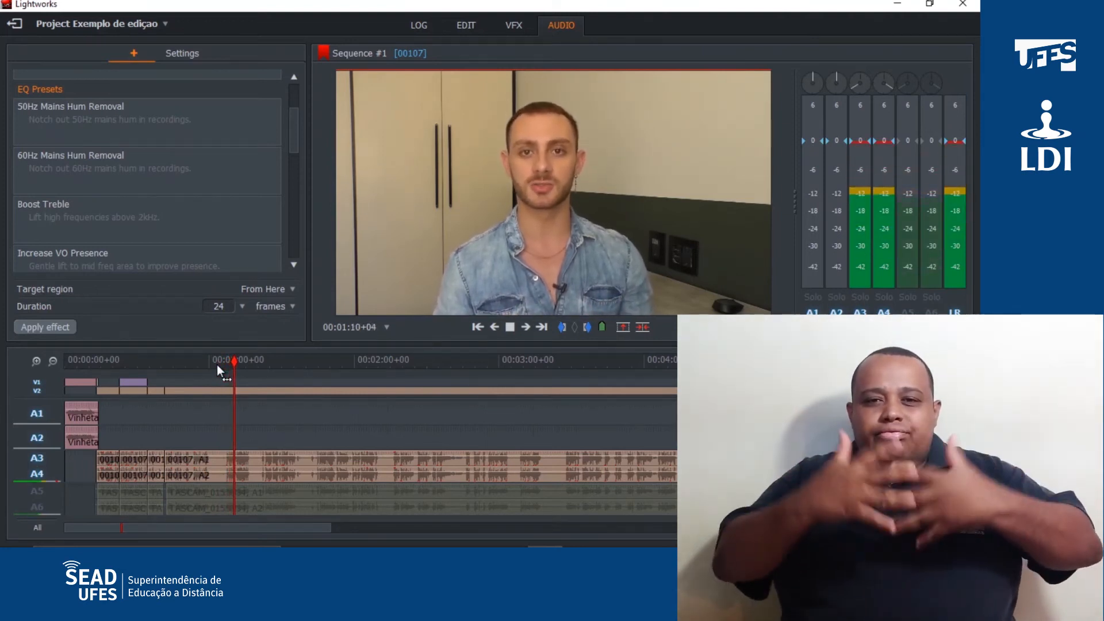
- Apply the 60Hz Mains Hum Removal preset to the 00107 audio on A3 and A4, and play it from 00:01:00+11
left_click(133, 52)
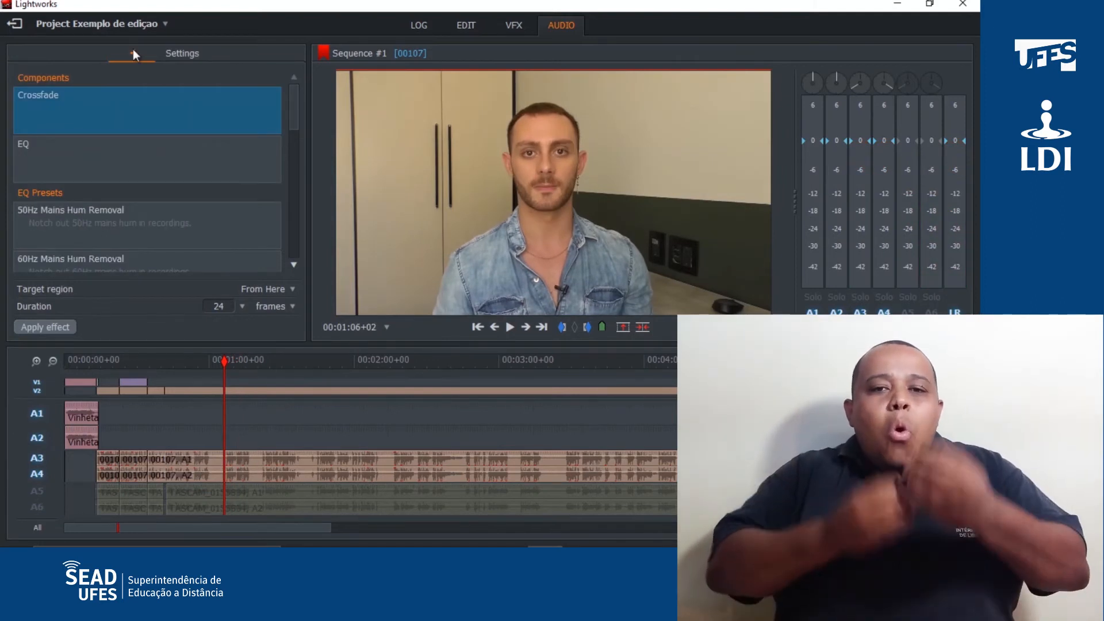
scroll(157, 185, "down", 1)
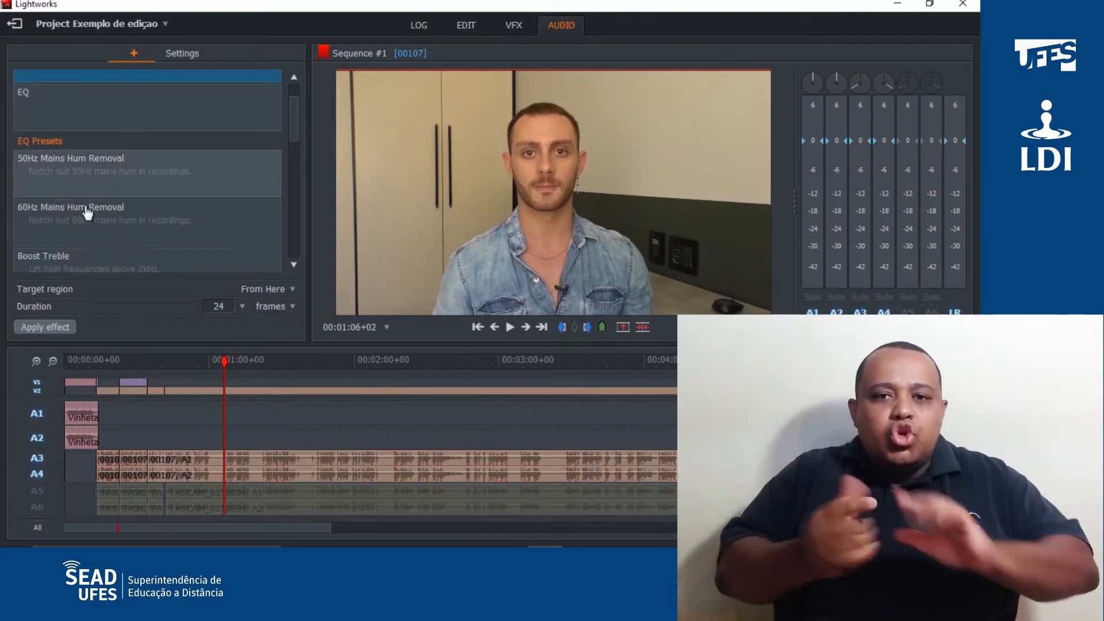
scroll(115, 218, "down", 1)
scroll(115, 218, "up", 1)
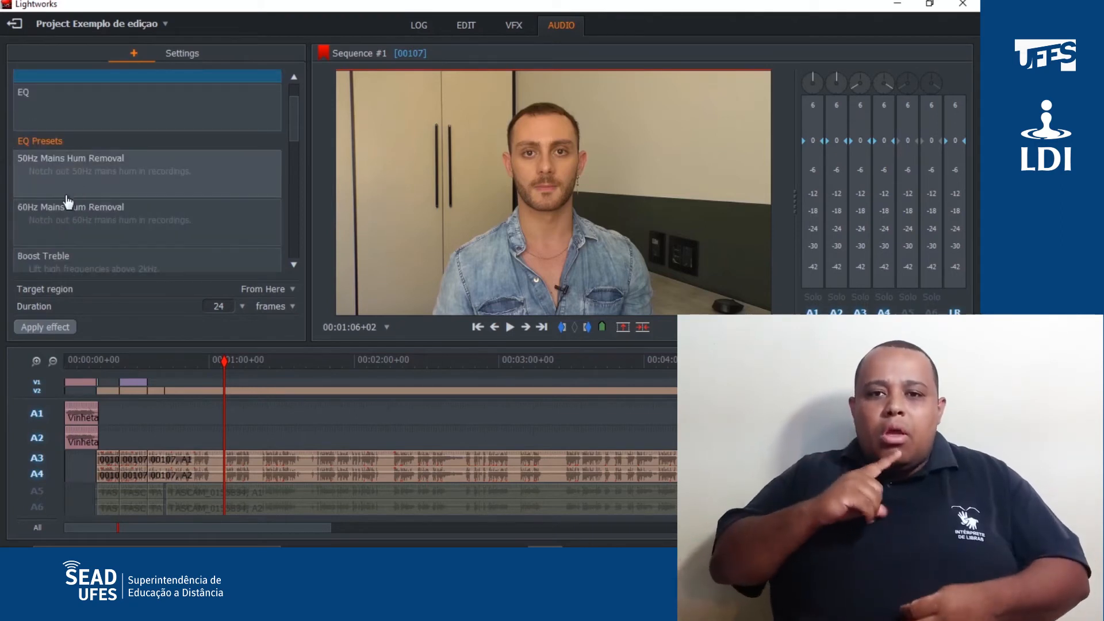
scroll(86, 181, "down", 1)
scroll(86, 181, "up", 1)
left_click_drag(86, 201, 224, 465)
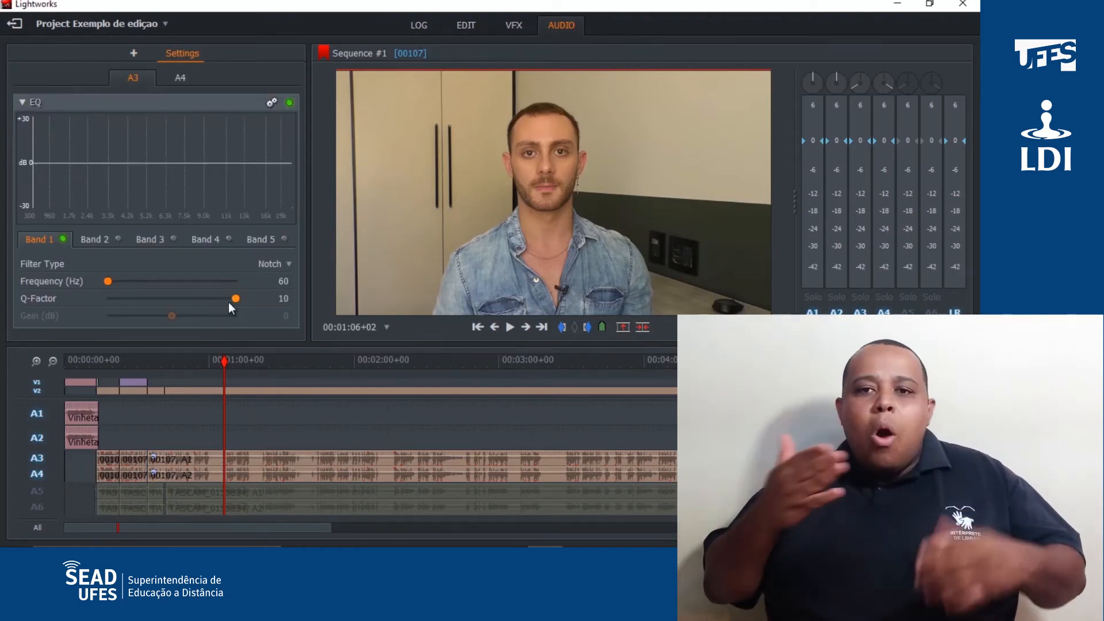
left_click_drag(219, 360, 211, 360)
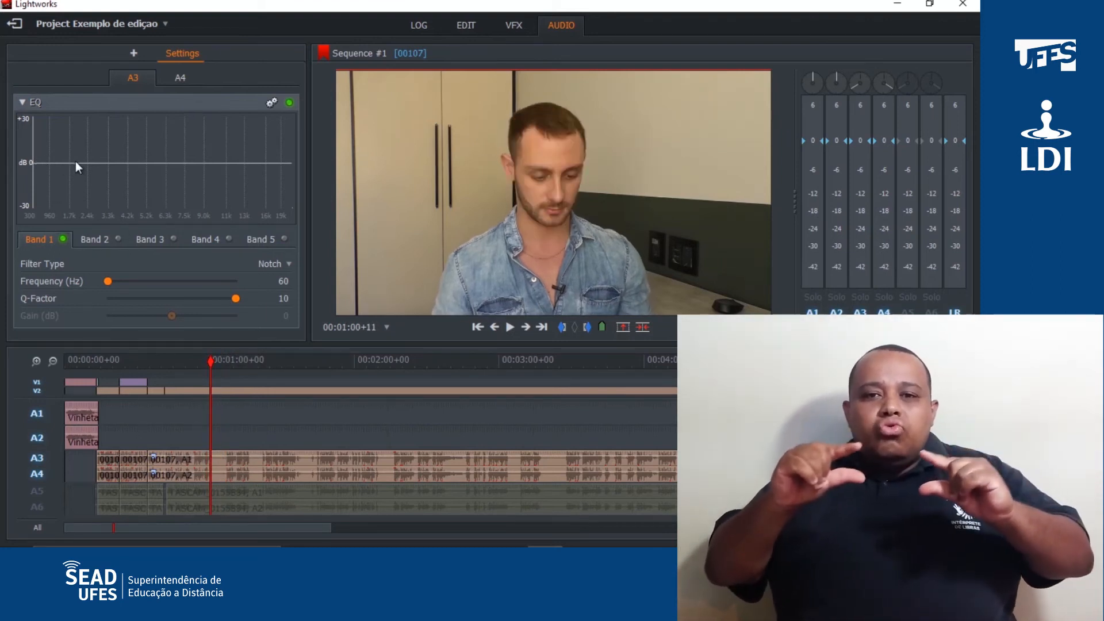
key("space")
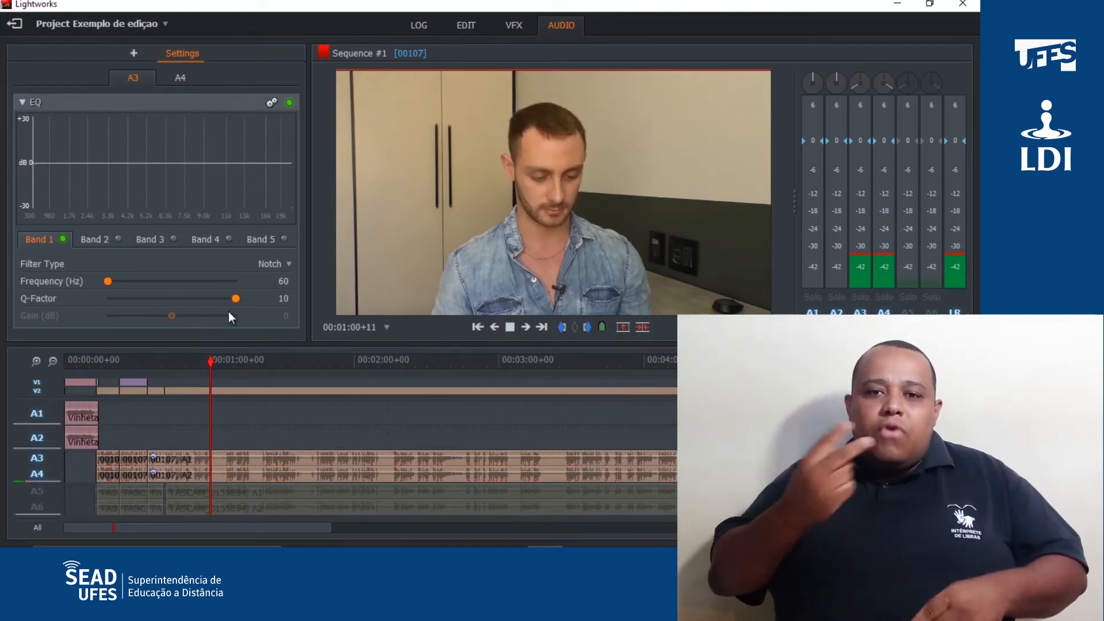
- Set the Band 1 Q-Factor of the A3 EQ to 0.1 and play the interview from about 00:01:00
left_click_drag(231, 296, 96, 302)
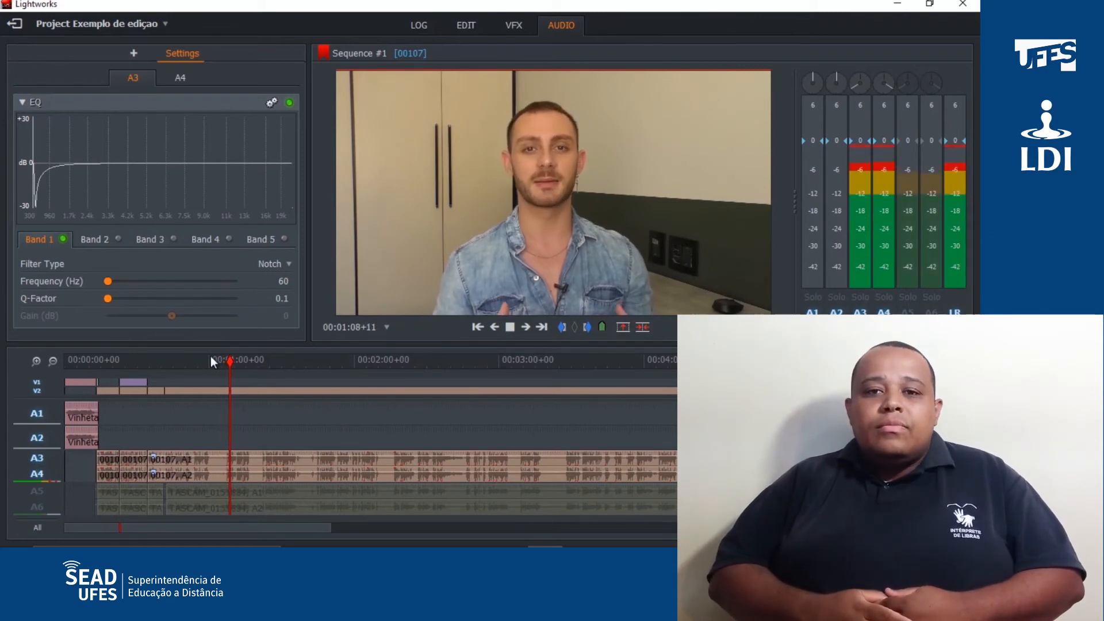
left_click_drag(206, 361, 209, 360)
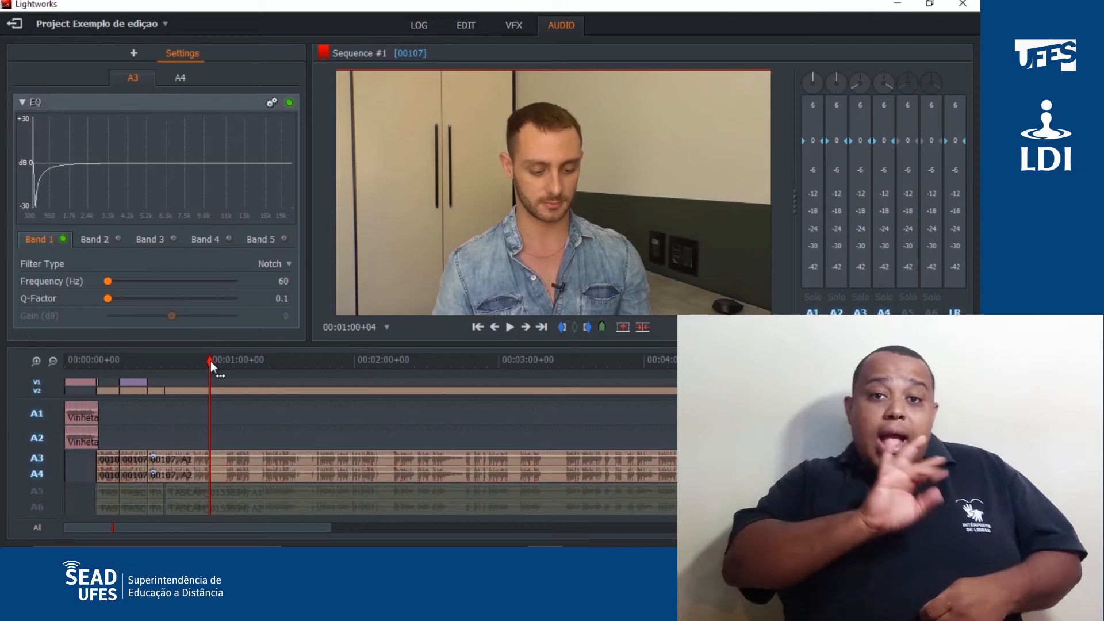
left_click_drag(211, 362, 217, 362)
key("space")
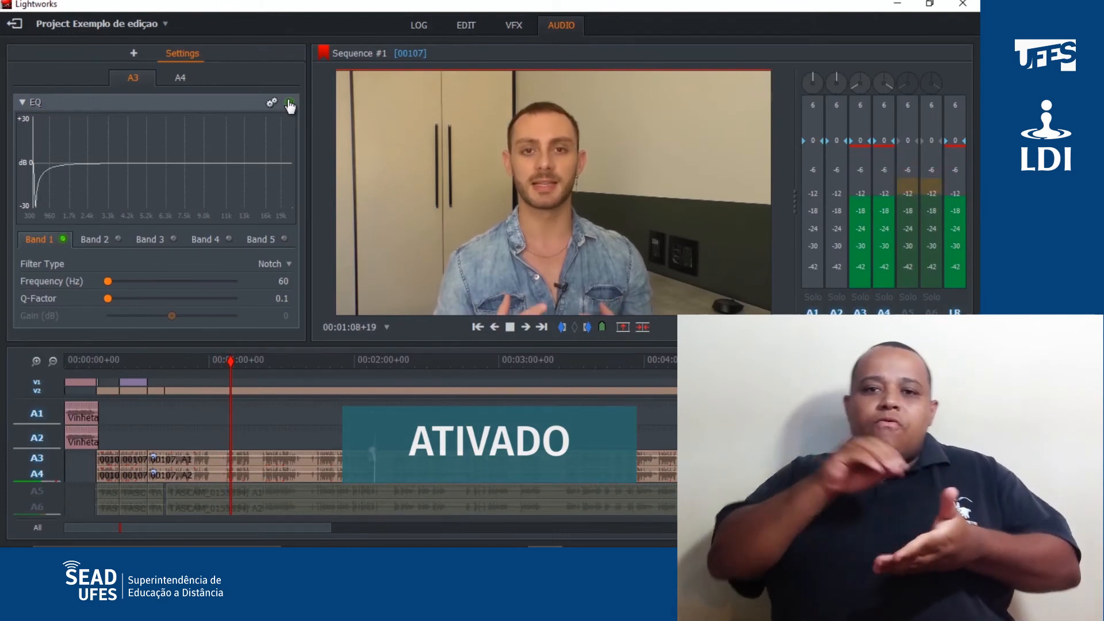
- Toggle the EQ effect off and on during playback to compare the sound, leave it disabled and stop playback
left_click(290, 105)
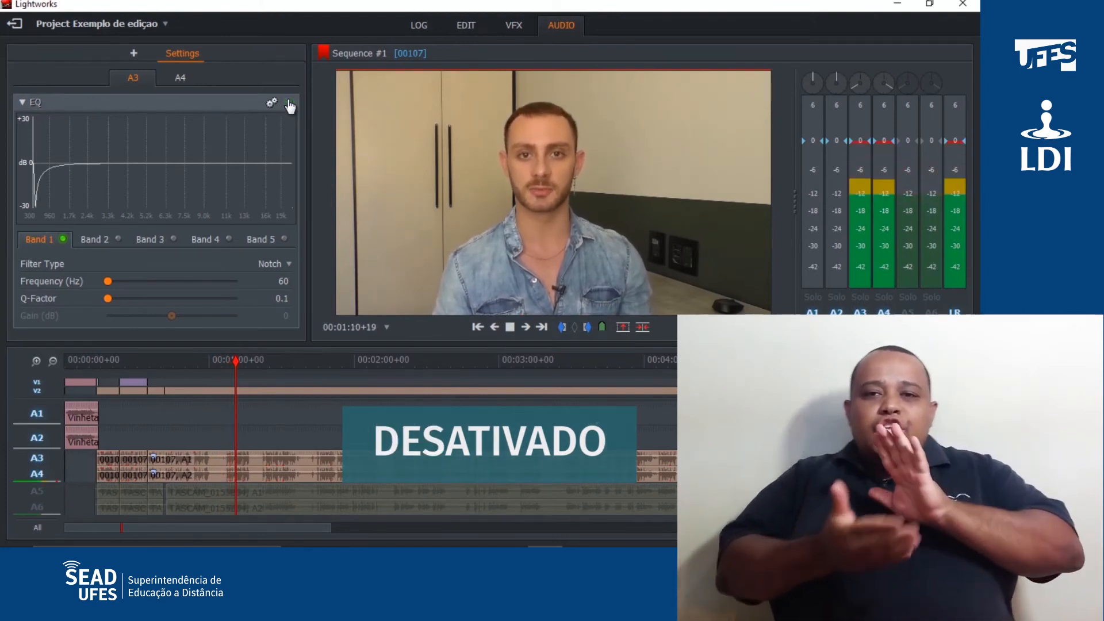
left_click(290, 104)
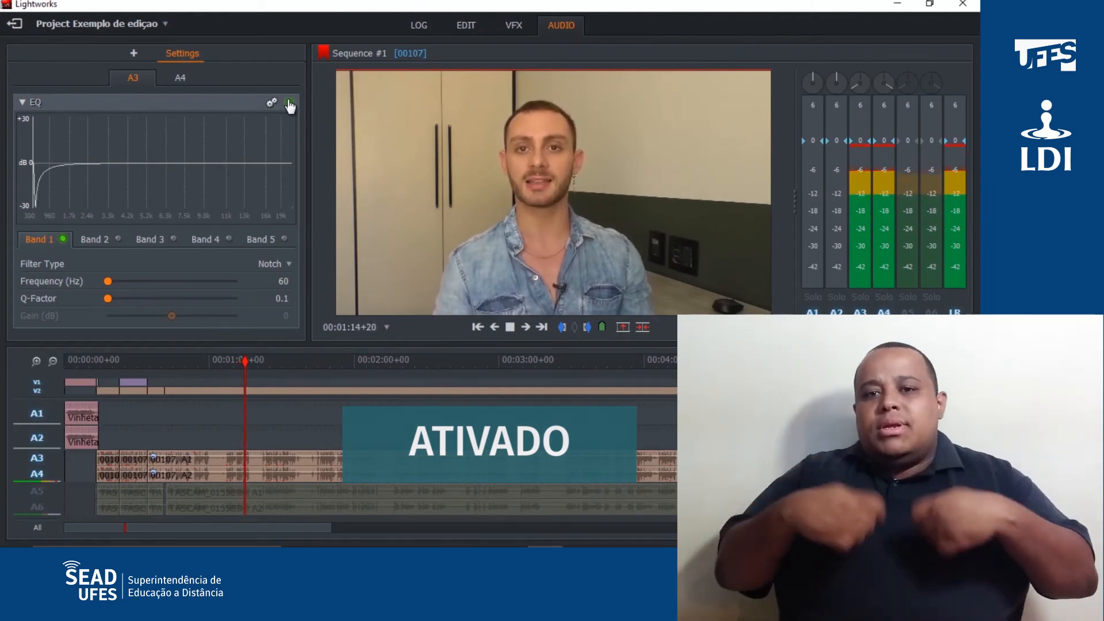
left_click(290, 105)
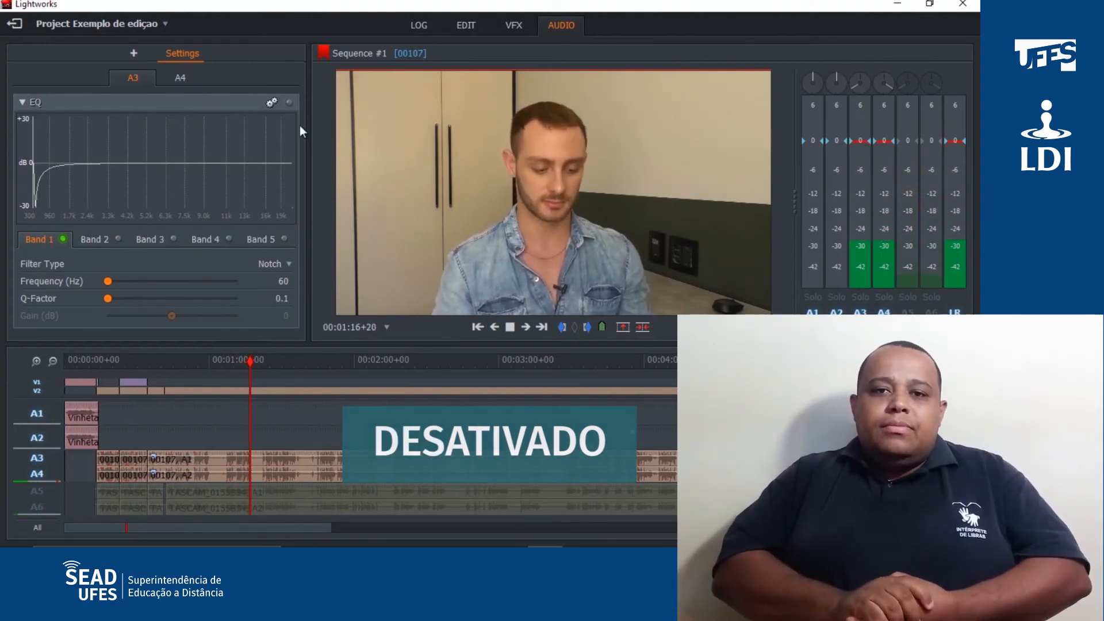
key("space")
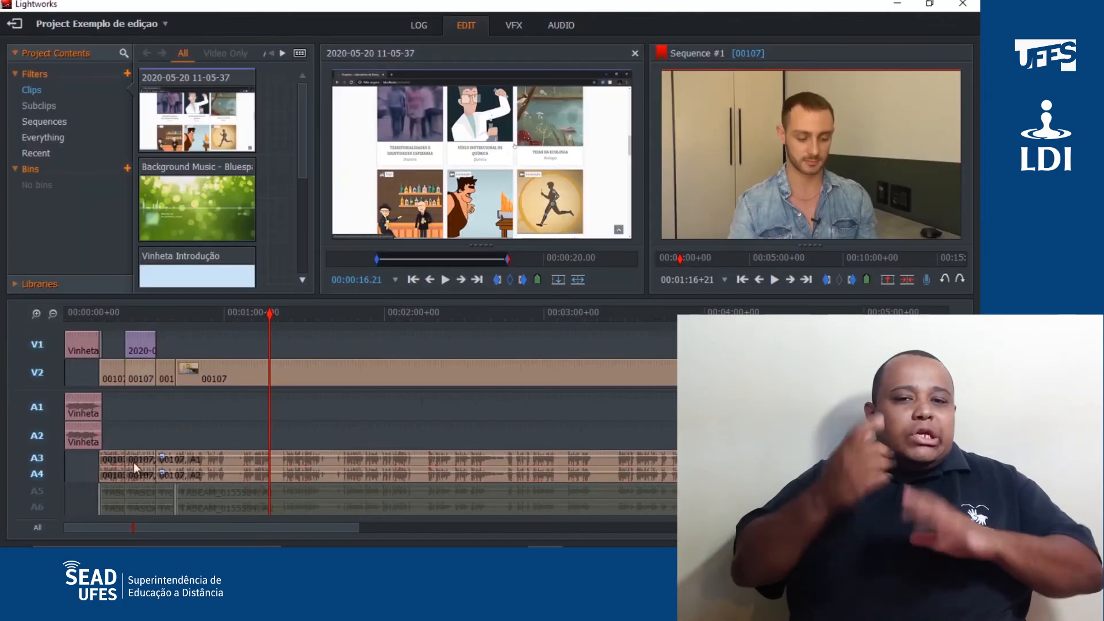
- Enable audio tracks A5 and A6 in place of A3 and A4
left_click(34, 463)
left_click(36, 502)
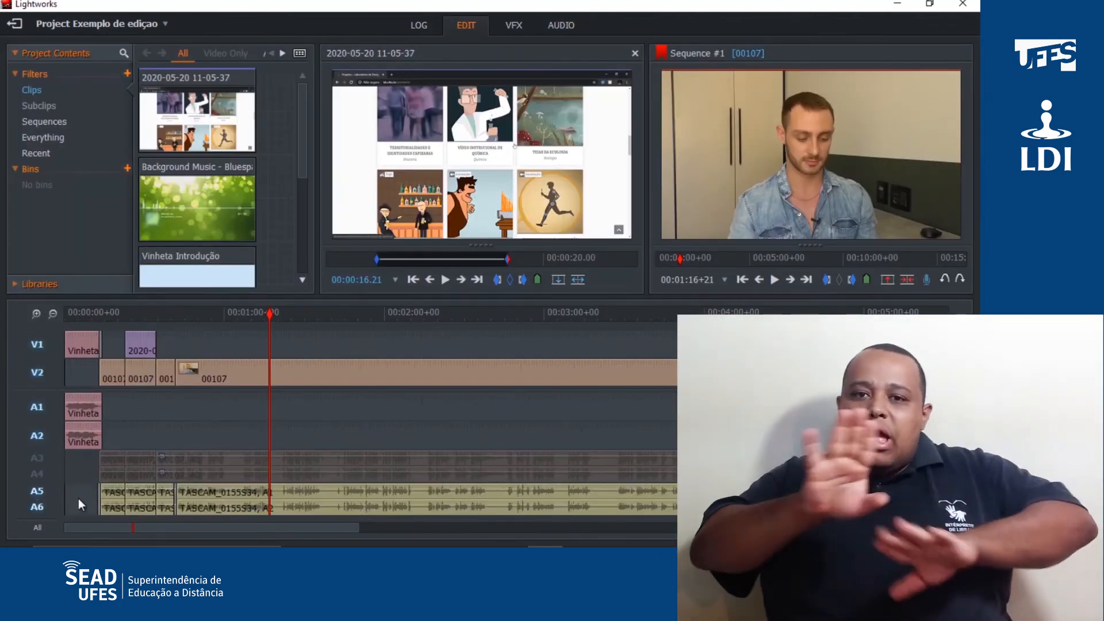
- Add two audio tracks and lay the Background Music clip on A1 and A2 from the start of the interview
right_click(78, 499)
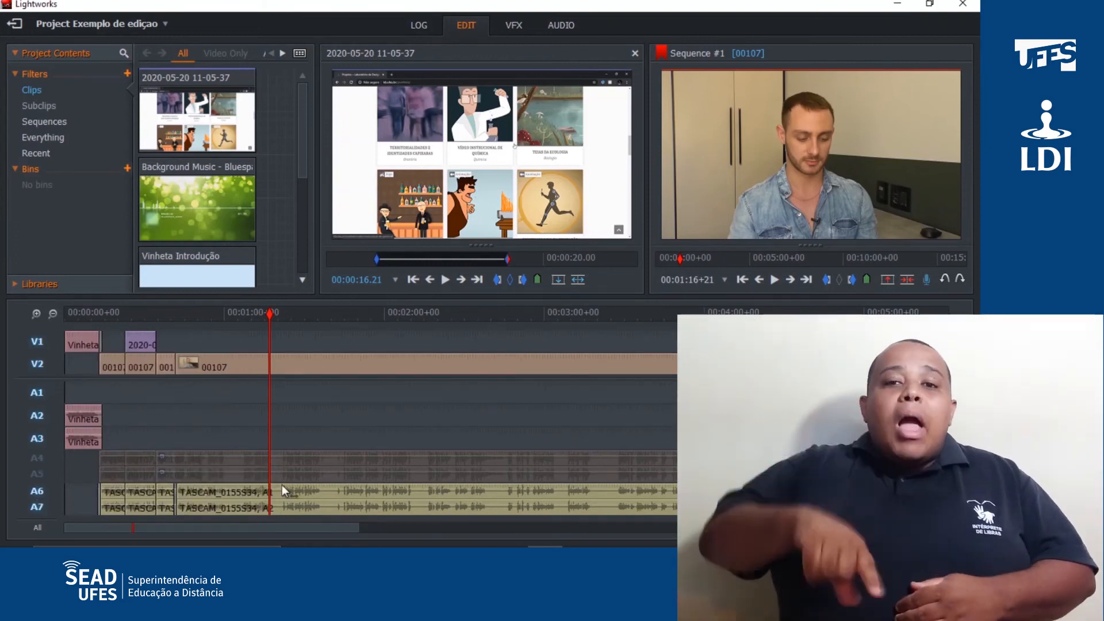
left_click_drag(192, 192, 106, 404)
right_click(54, 388)
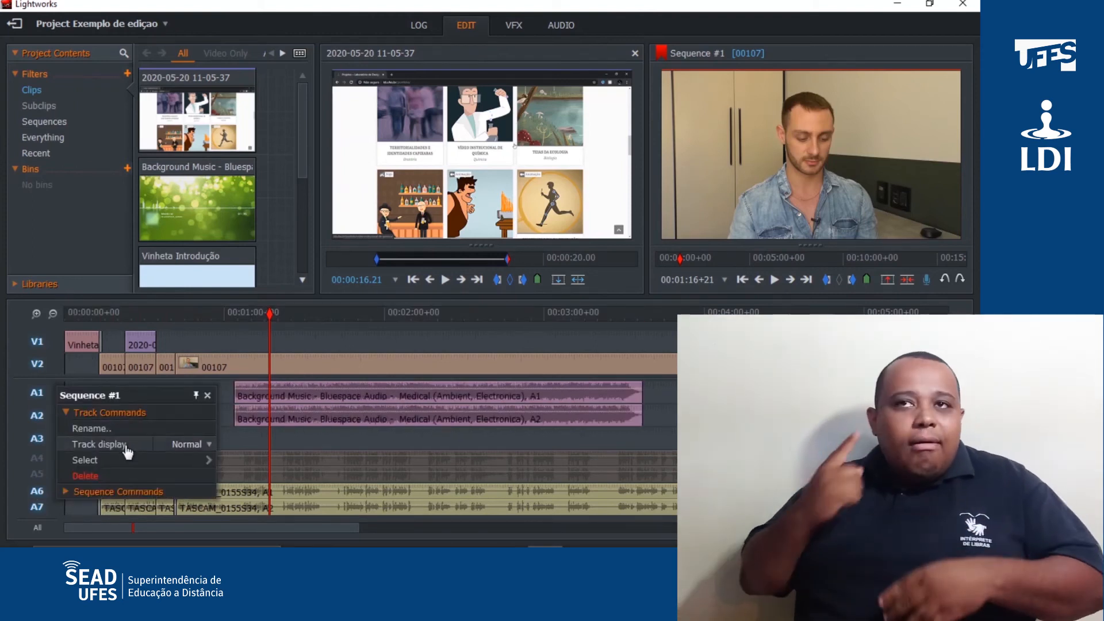
left_click(118, 491)
mouse_move(256, 412)
left_click(411, 428)
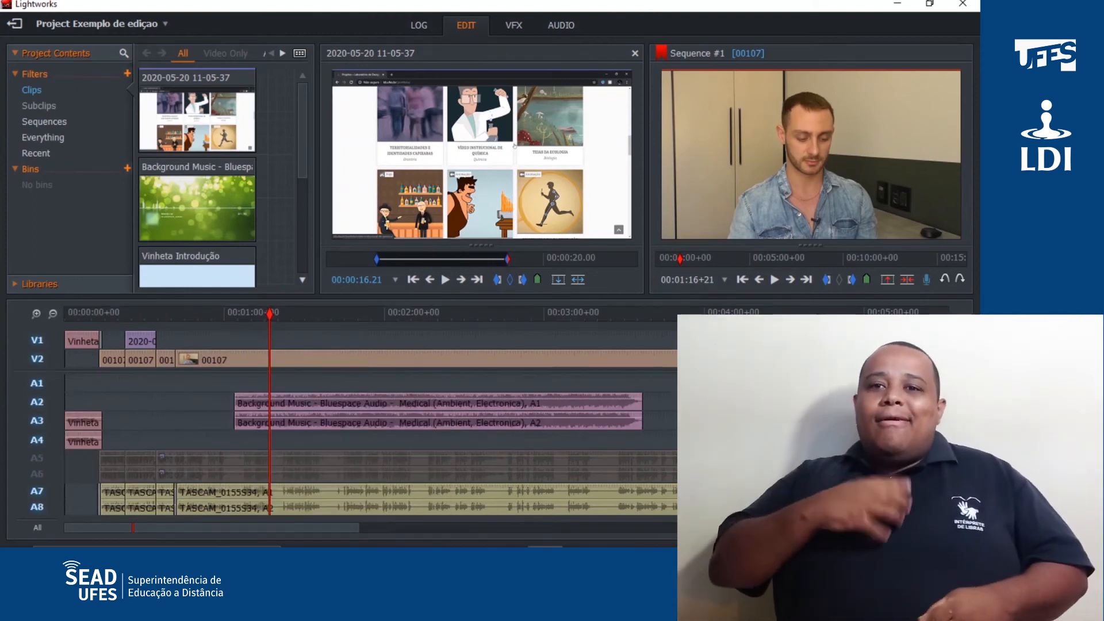
left_click(603, 424)
left_click_drag(543, 417, 427, 389)
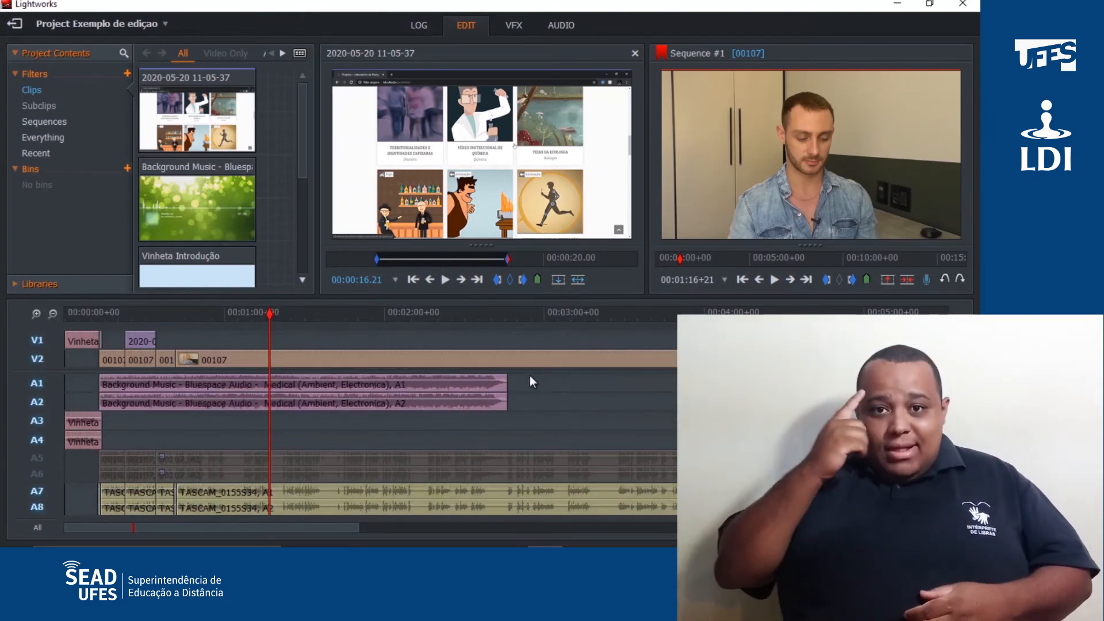
- In the audio workspace, lower the Background Music level on A1, and set its level on A2 to about -28 dB
left_click(566, 25)
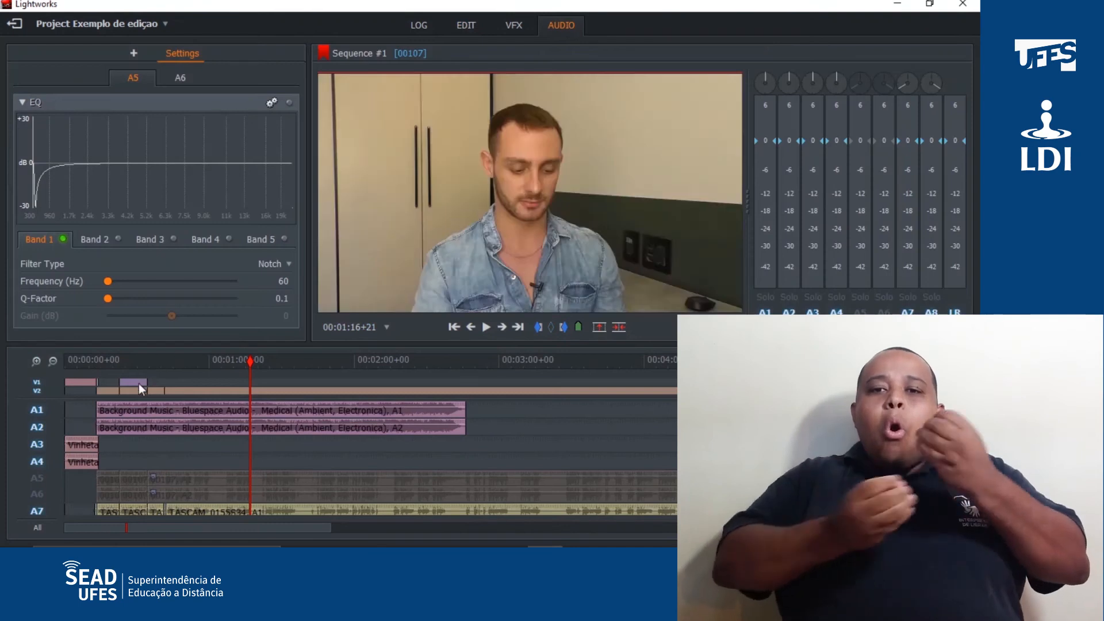
scroll(142, 379, "up", 3)
left_click(166, 399)
scroll(364, 429, "up", 5)
mouse_move(508, 406)
left_mouse_down()
mouse_move(525, 423)
mouse_move(501, 416)
left_mouse_up()
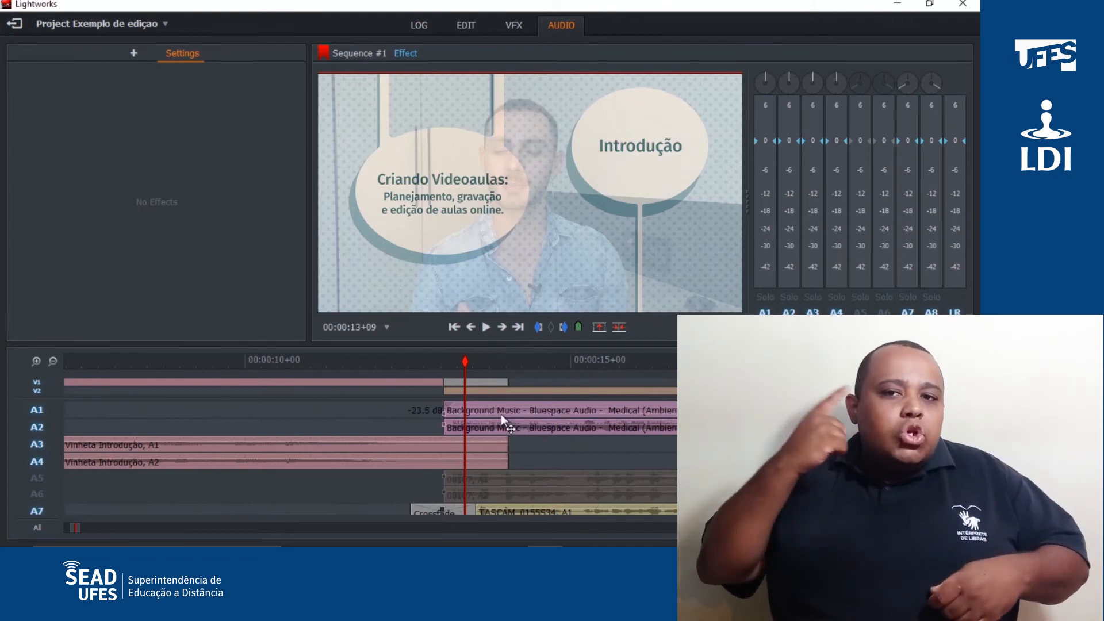
left_click_drag(513, 415, 520, 416)
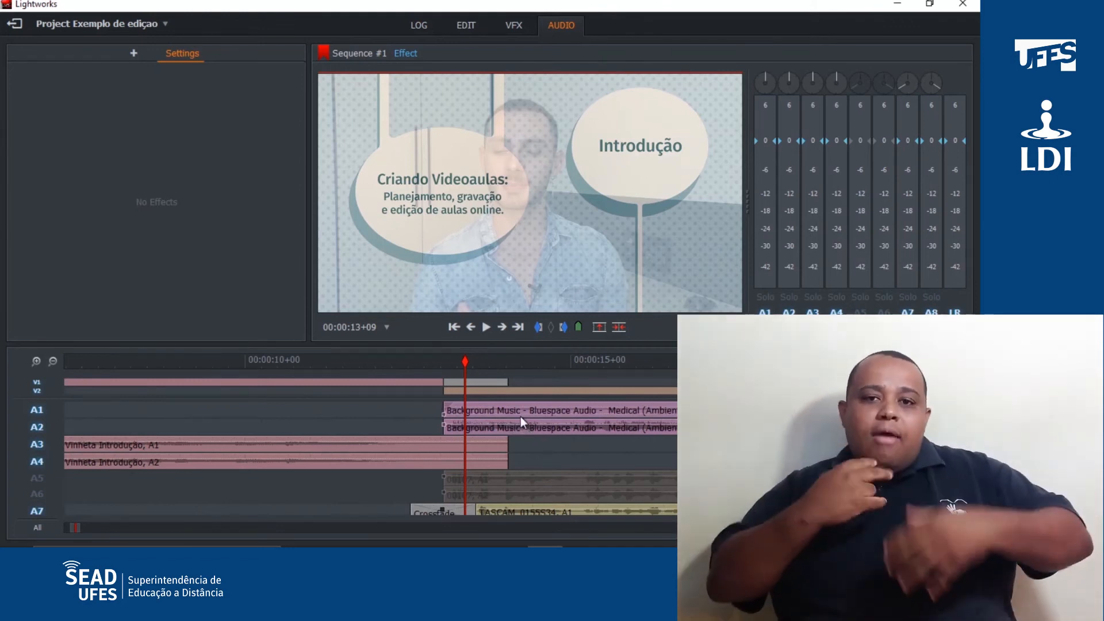
left_click_drag(542, 428, 533, 433)
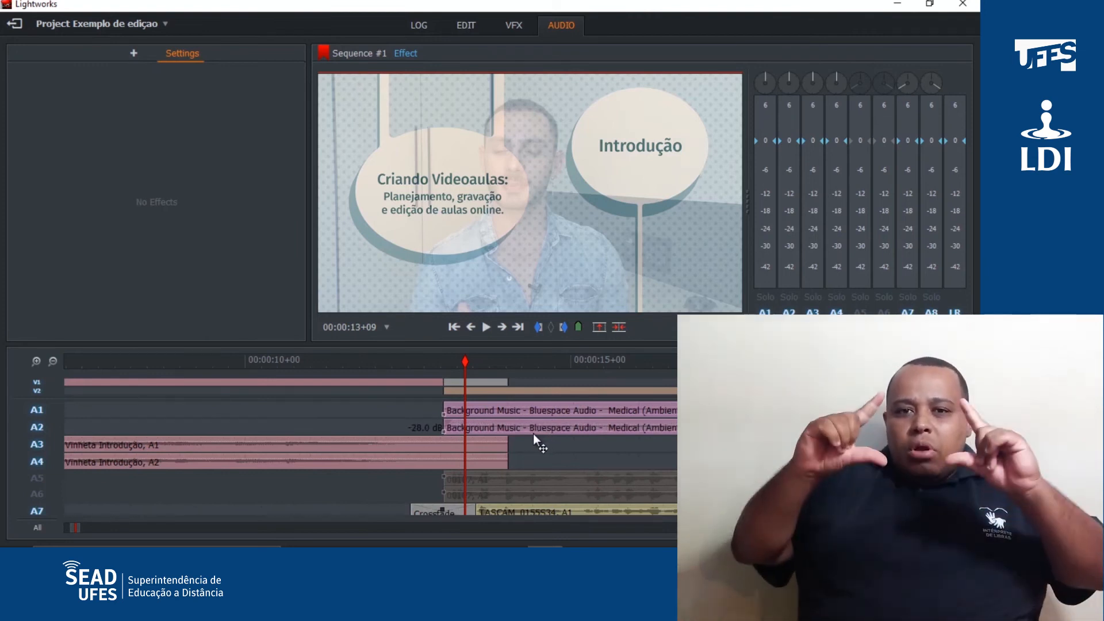
- Add a 24-frame Crossfade at the start of the Background Music on A1 and A2
left_click(436, 360)
left_click(134, 53)
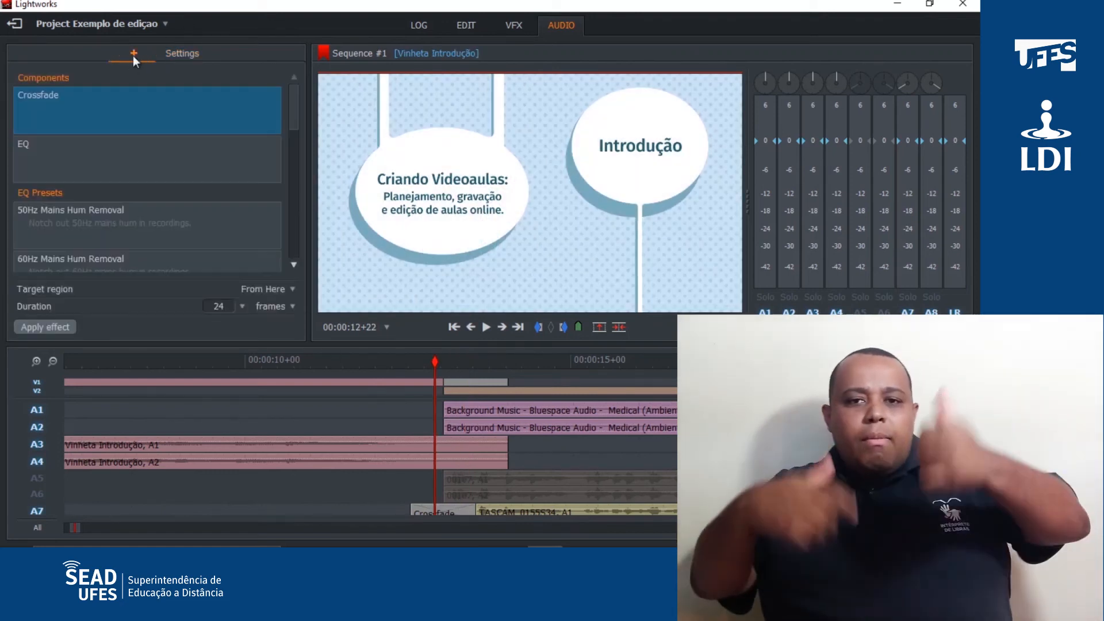
left_click_drag(45, 116, 467, 422)
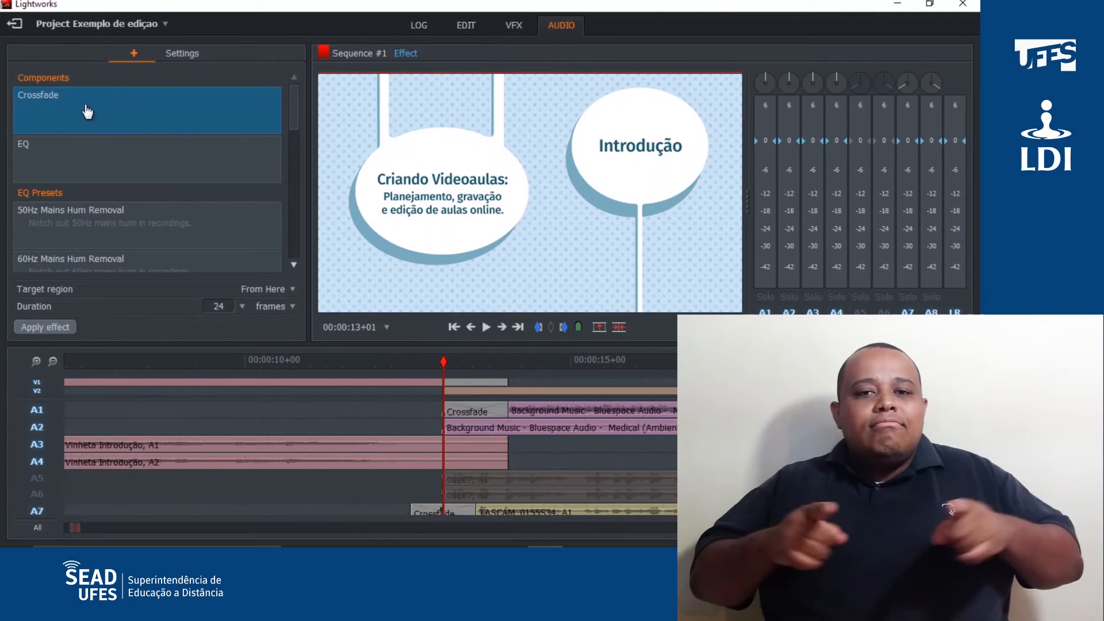
left_click_drag(87, 111, 557, 416)
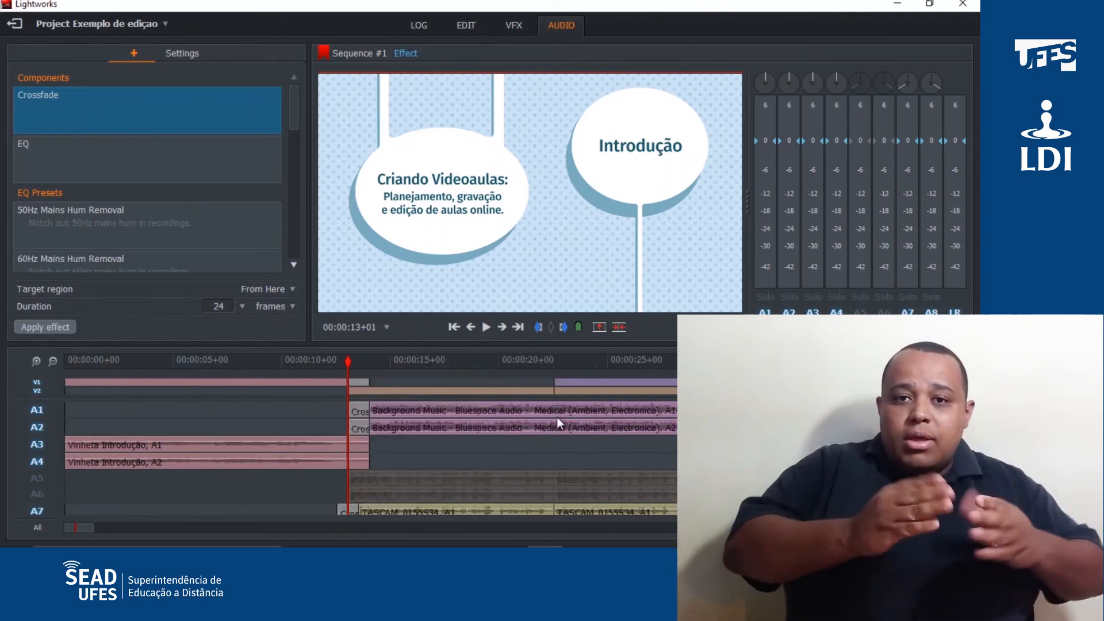
- Play the mix from about 00:00:12+09, muting and re-enabling the music on A1 and A2 to compare, and stop playback
scroll(305, 384, "down", 3)
scroll(259, 391, "up", 2)
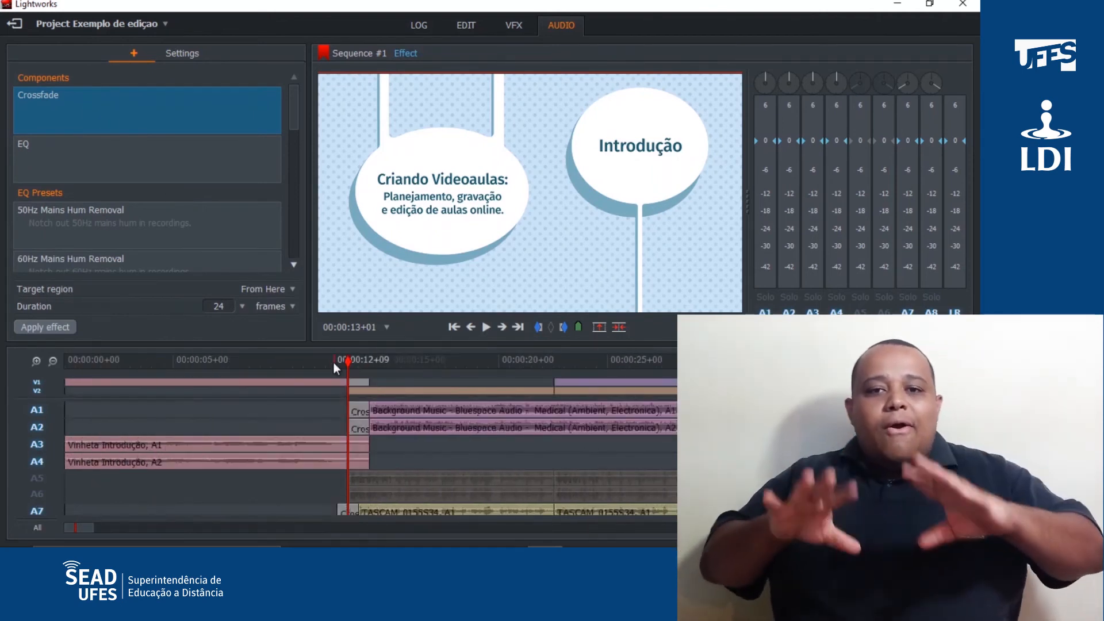
key("space")
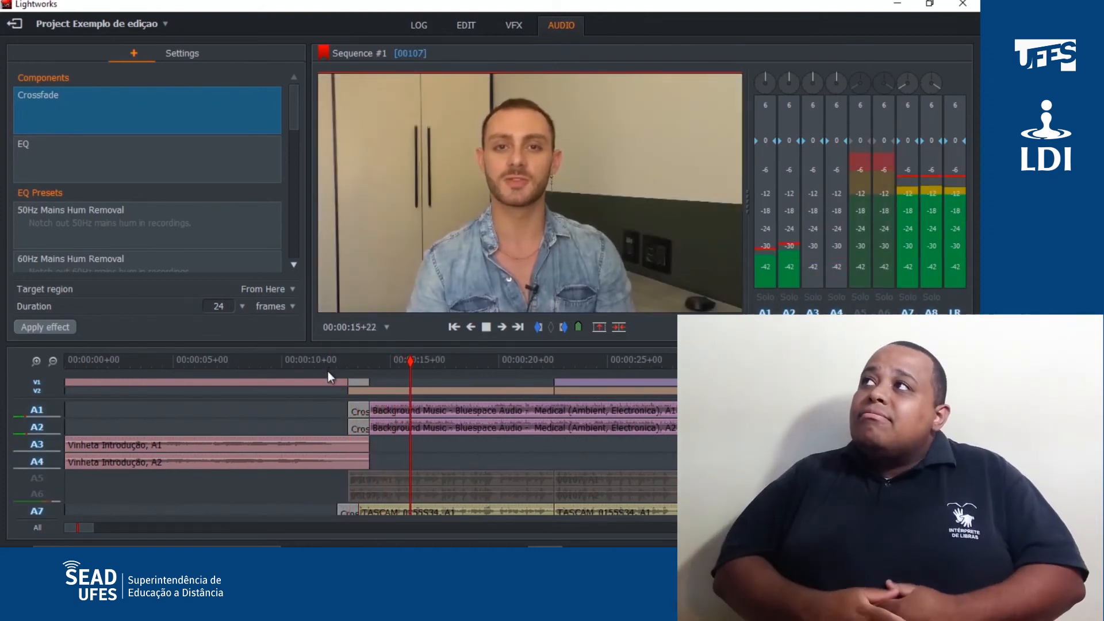
left_click(37, 410)
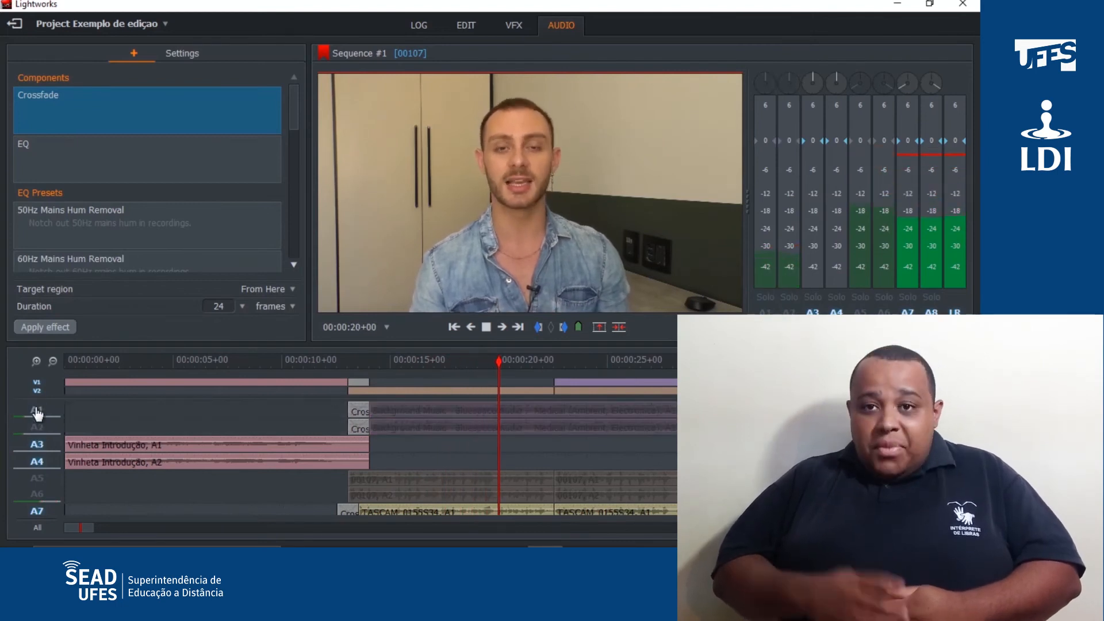
left_click(36, 411)
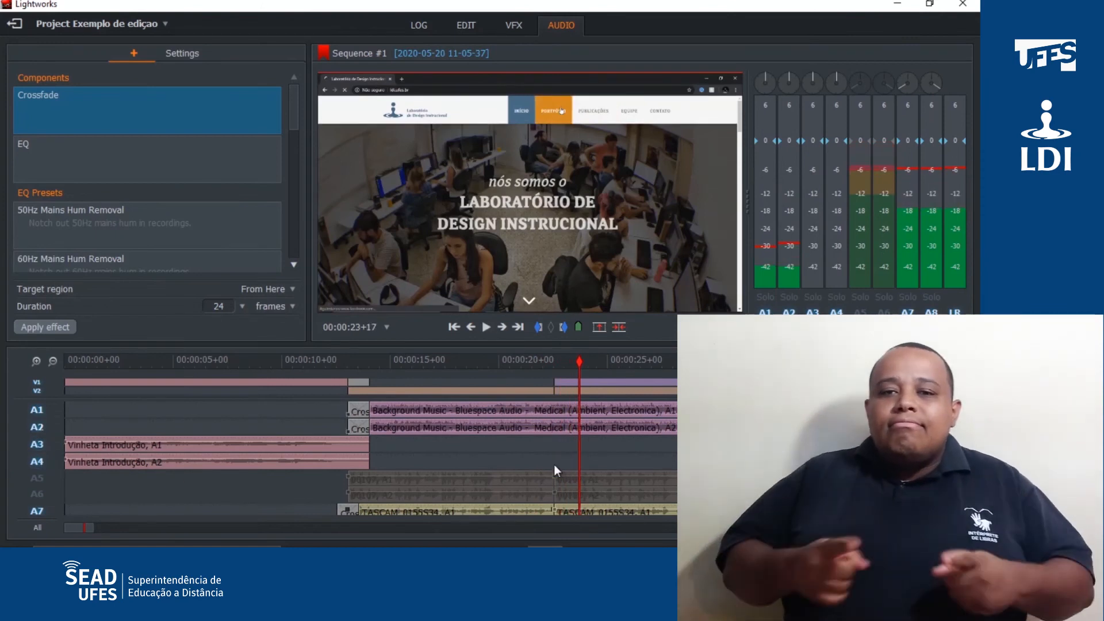
key("space")
scroll(158, 412, "down", 5)
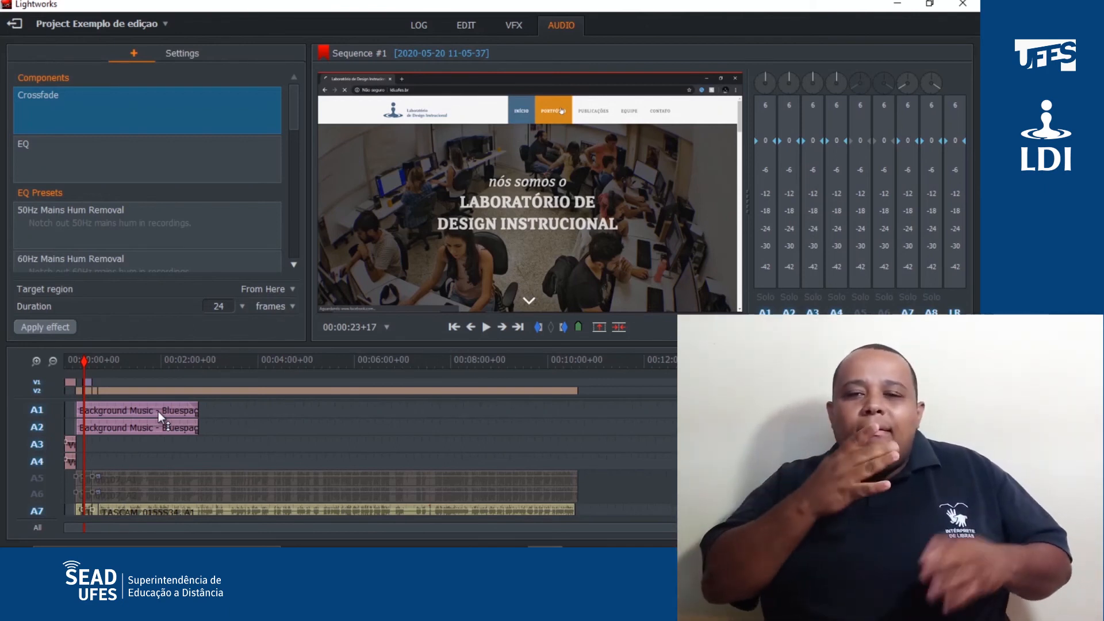
scroll(157, 412, "up", 5)
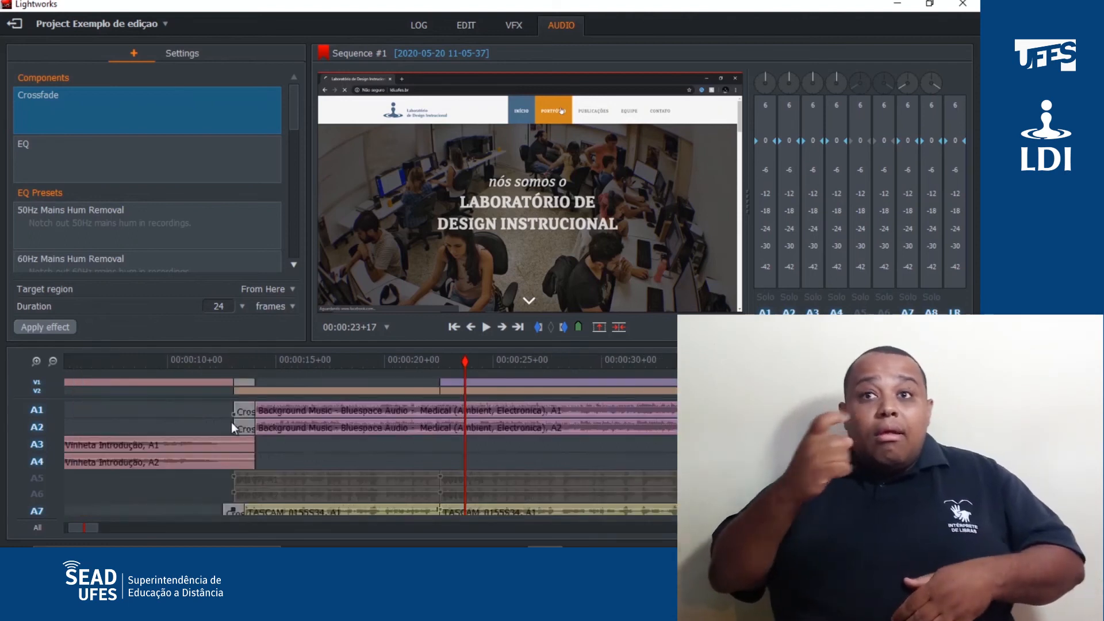
scroll(206, 429, "down", 3)
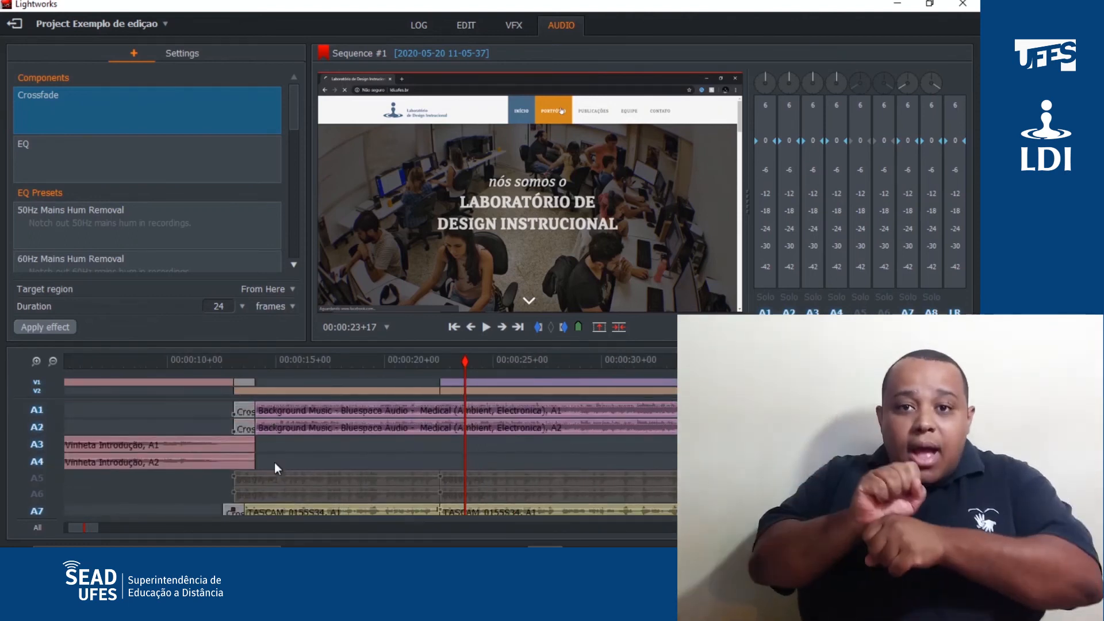
scroll(274, 463, "down", 1)
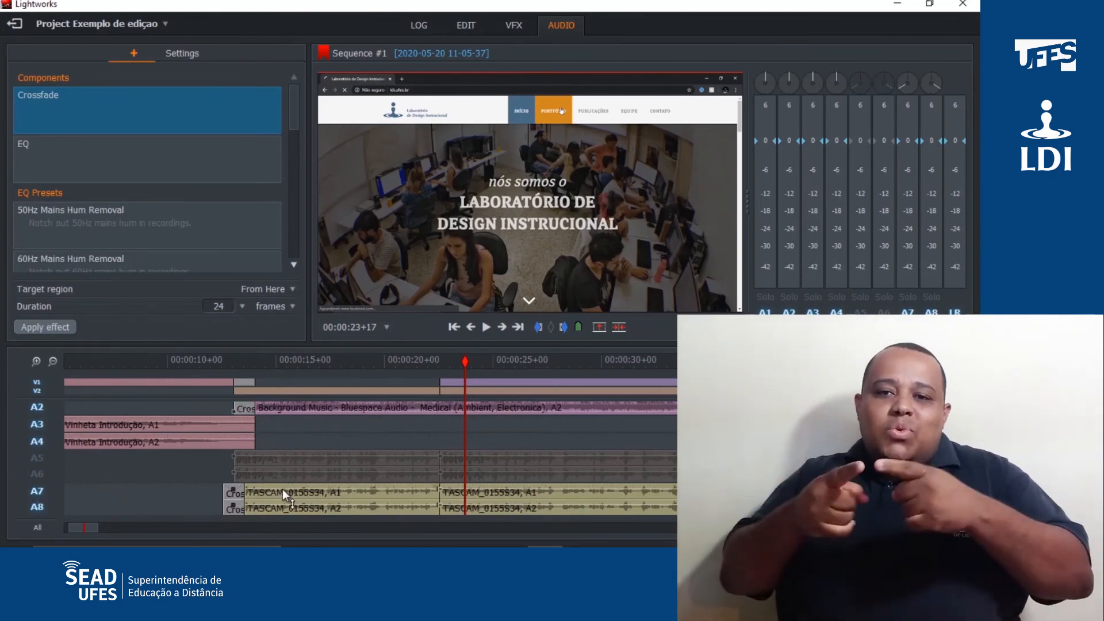
scroll(281, 483, "up", 2)
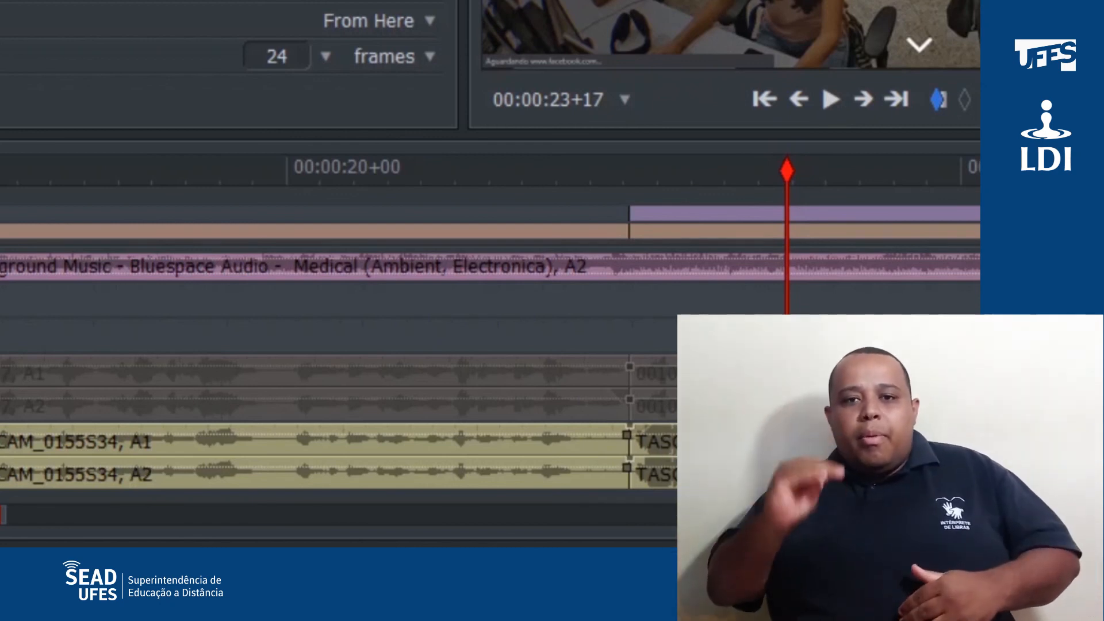
- Play the sequence from 00:00:26+22 to 00:00:34+08 to check the voice and music levels on the mixer
mouse_move(685, 435)
left_mouse_down()
mouse_move(684, 464)
mouse_move(684, 441)
left_mouse_up()
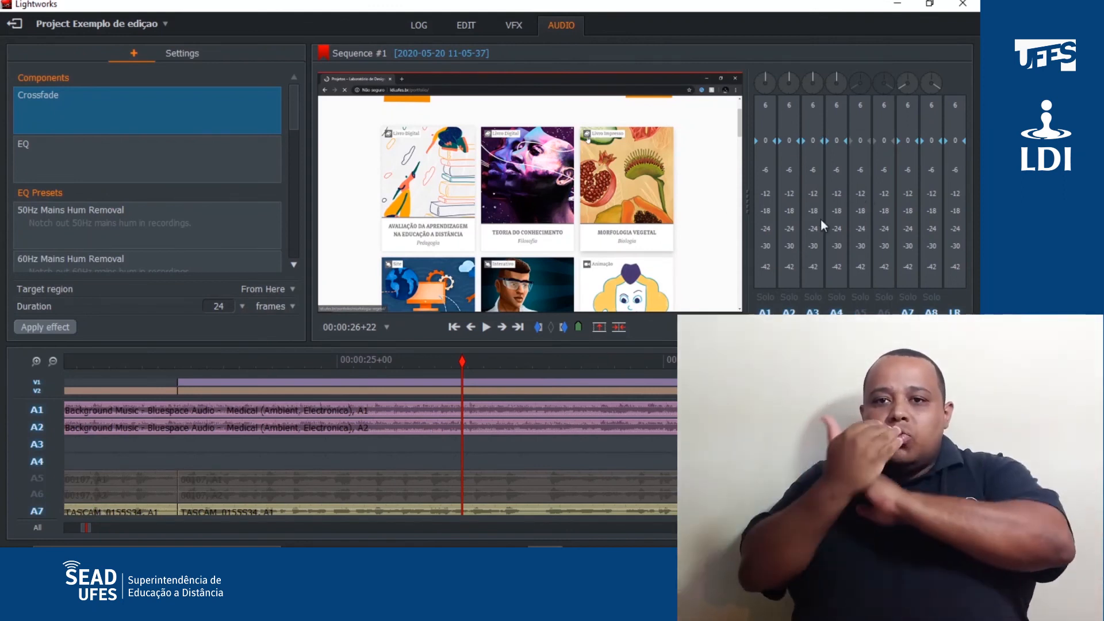
key("space")
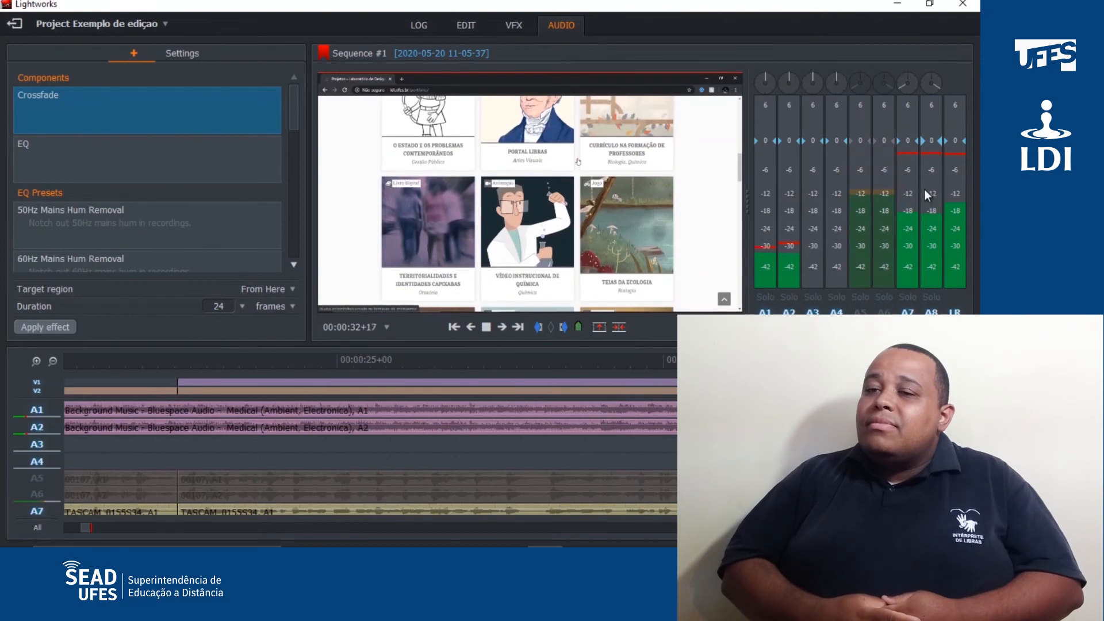
key("space")
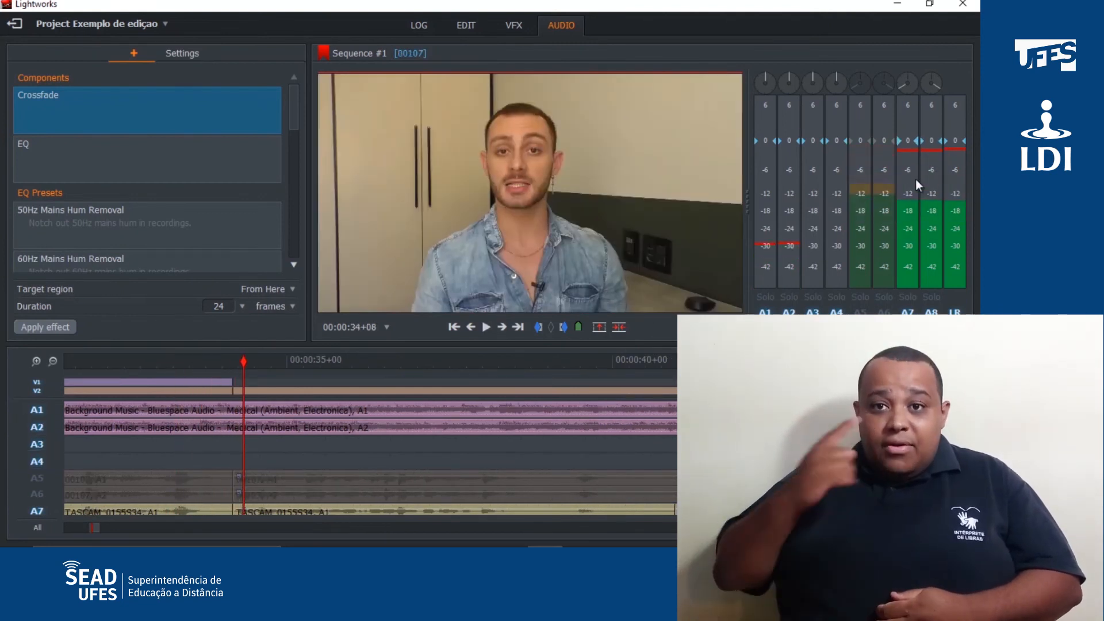